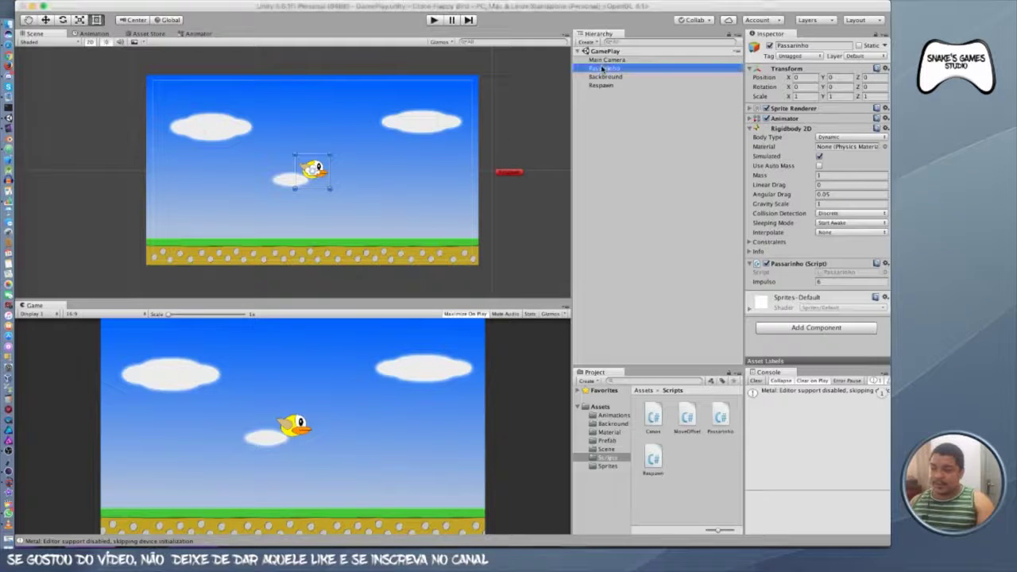
- Add a Circle Collider 2D component to the Passarinho bird
{"action": "left_click", "coordinate": [801, 329]}
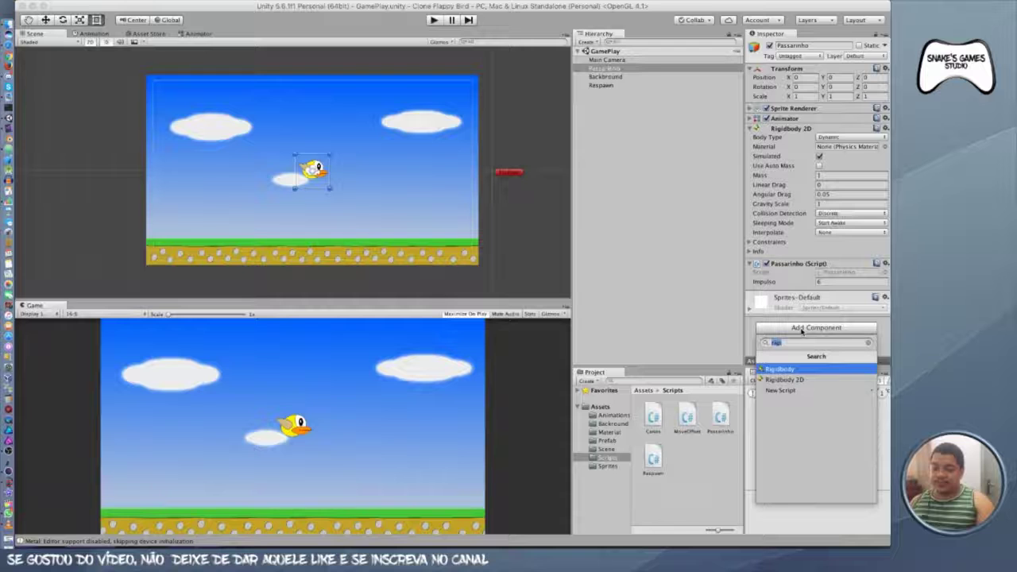
{"action": "left_click", "coordinate": [869, 342]}
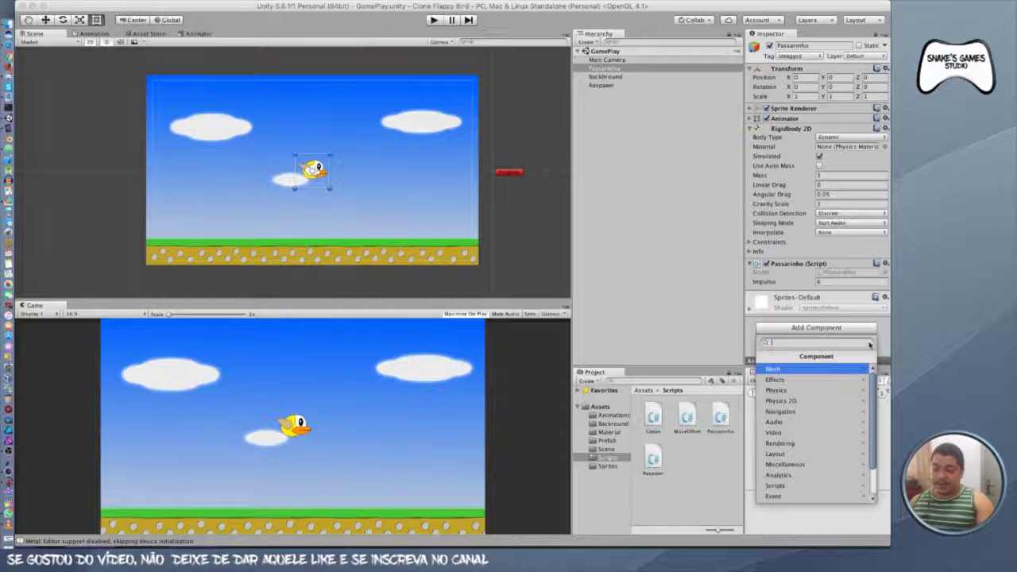
{"action": "left_click", "coordinate": [806, 400]}
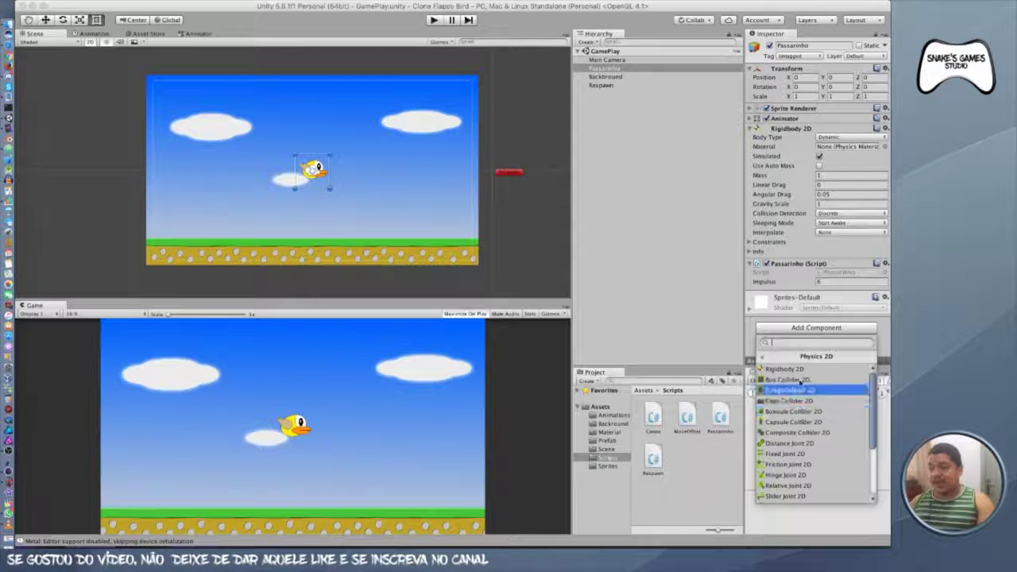
{"action": "left_click", "coordinate": [801, 393]}
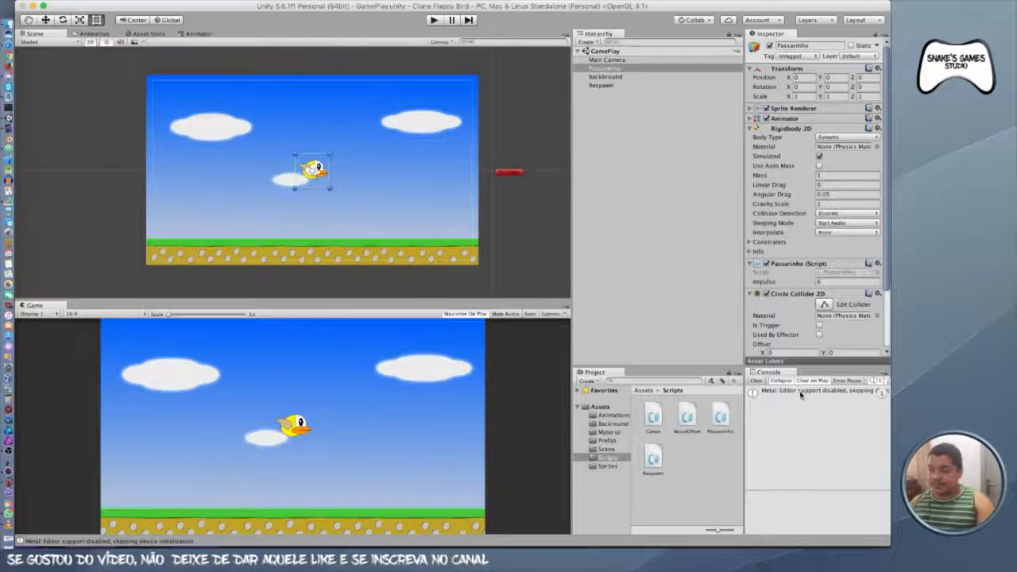
- Shrink the circle collider to a radius of about 0.526 so it hugs the bird
{"action": "scroll", "coordinate": [321, 176], "scroll_direction": "up", "scroll_amount": 3}
{"action": "scroll", "coordinate": [322, 177], "scroll_direction": "up", "scroll_amount": 3}
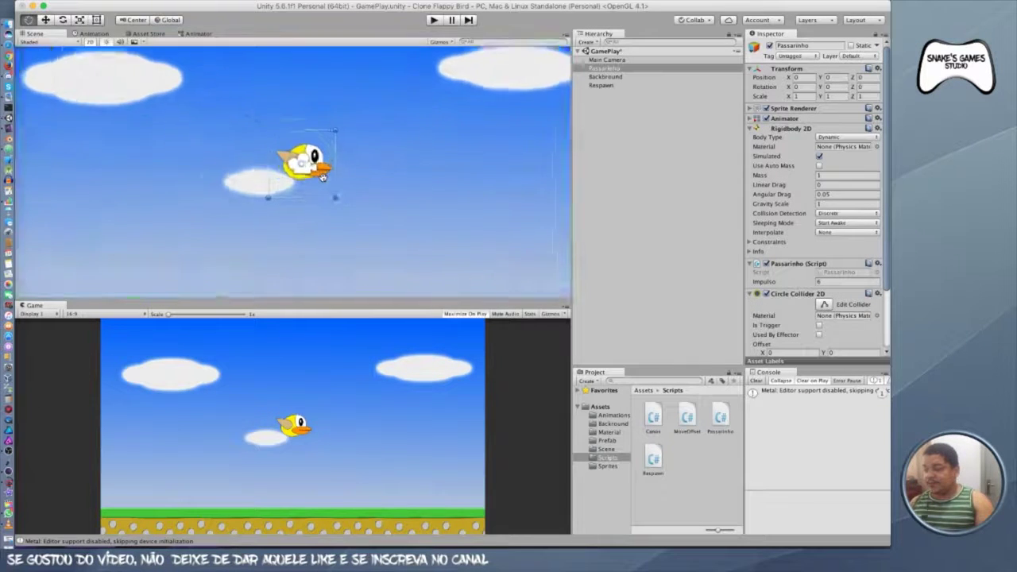
{"action": "scroll", "coordinate": [302, 151], "scroll_direction": "up", "scroll_amount": 2}
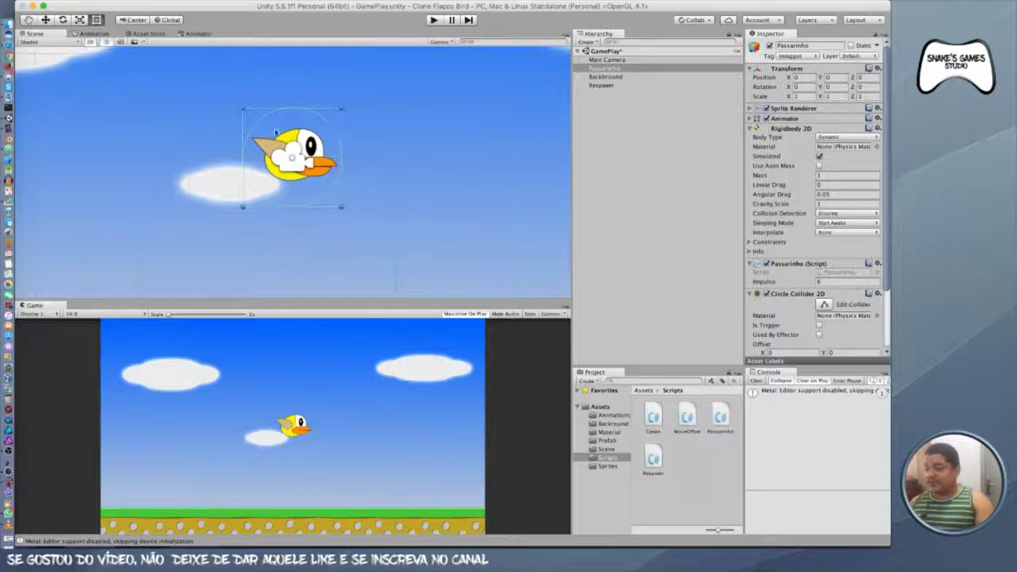
{"action": "scroll", "coordinate": [789, 236], "scroll_direction": "down", "scroll_amount": 3}
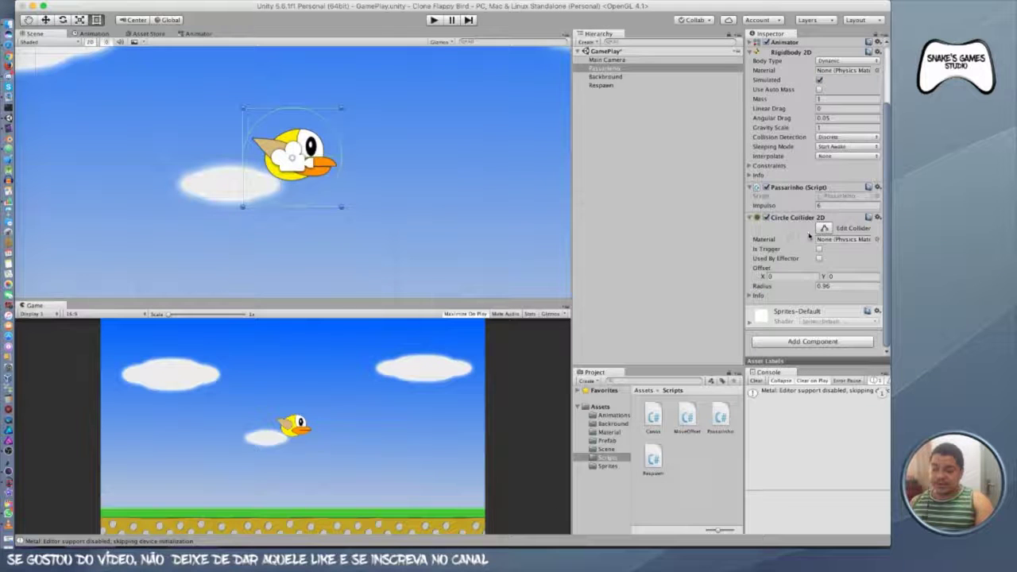
{"action": "left_click", "coordinate": [824, 229]}
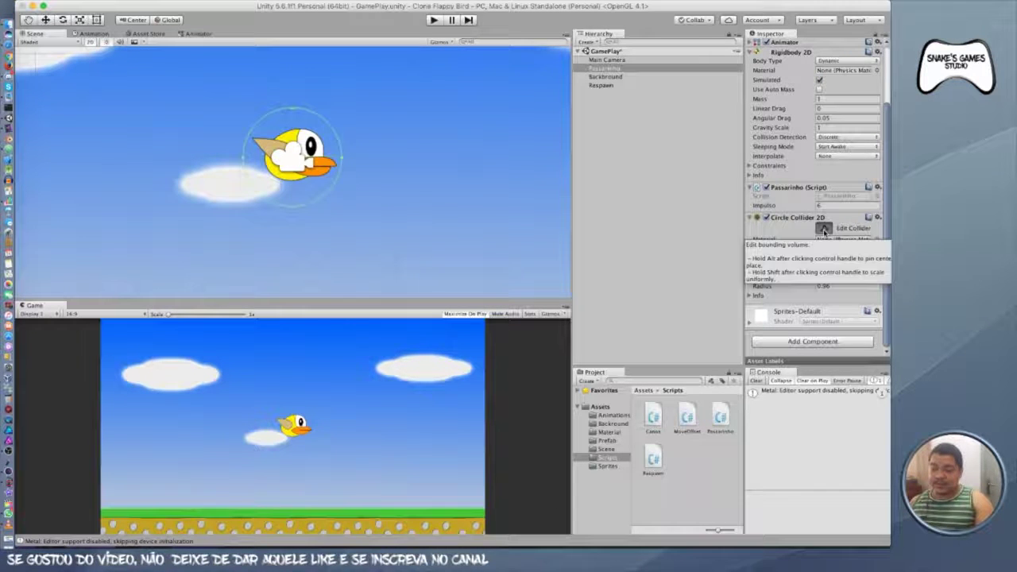
{"action": "left_click_drag", "start_coordinate": [342, 161], "coordinate": [324, 161]}
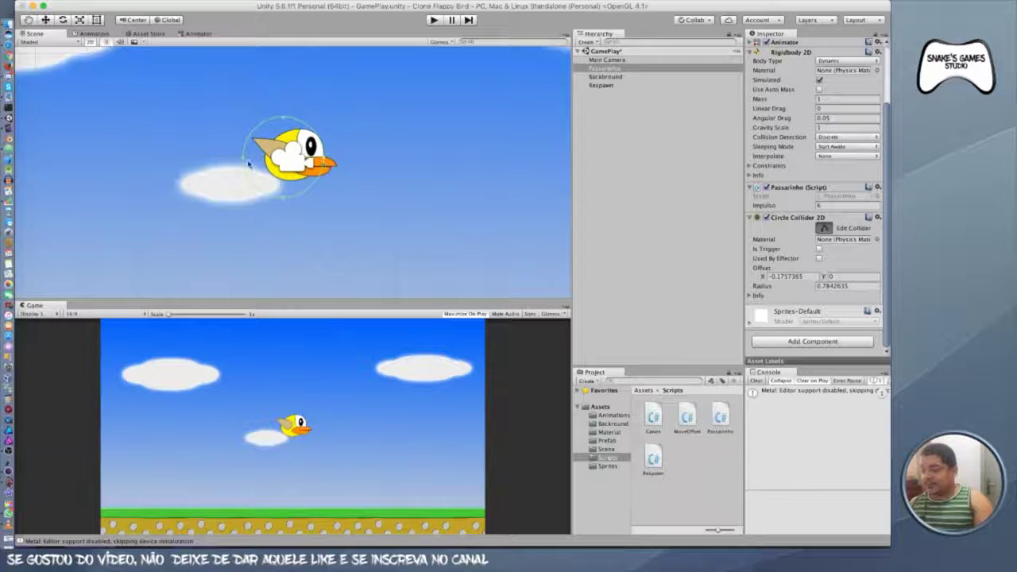
{"action": "left_click_drag", "start_coordinate": [243, 159], "coordinate": [296, 187]}
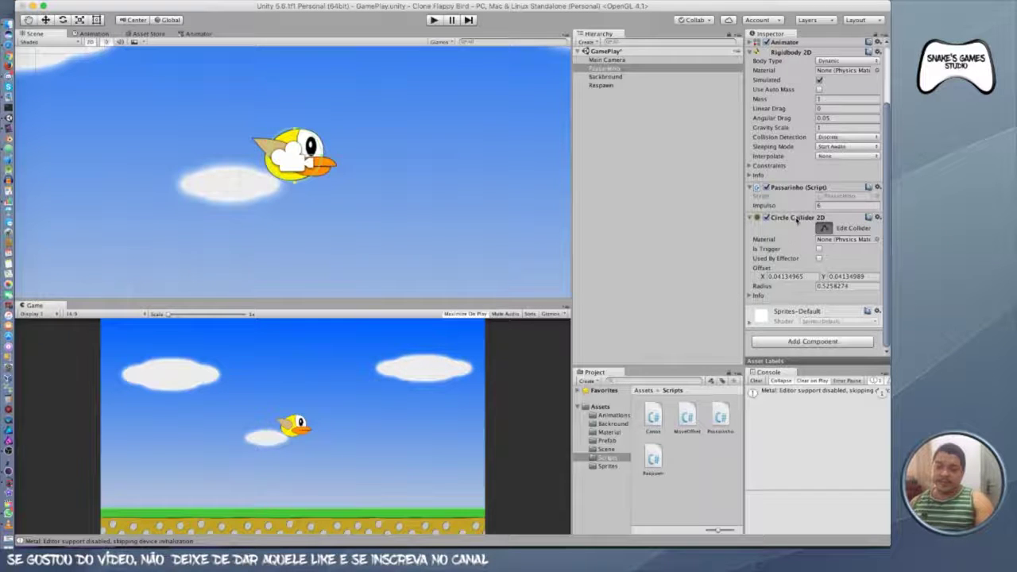
{"action": "left_click", "coordinate": [753, 315]}
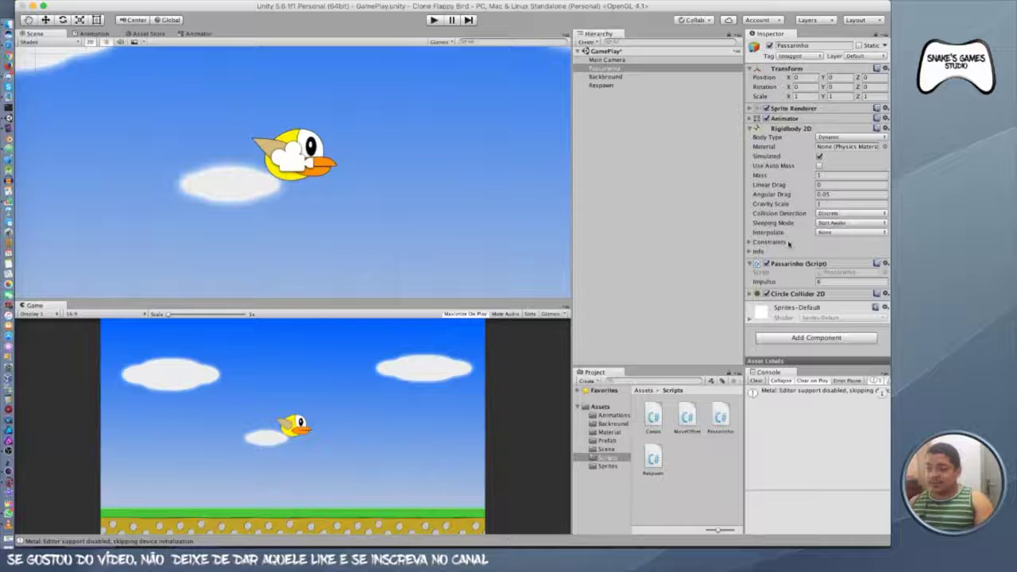
- Drag the Canos prefab from the Prefab folder into the scene at about 6.76, -1.37
{"action": "left_click", "coordinate": [640, 70]}
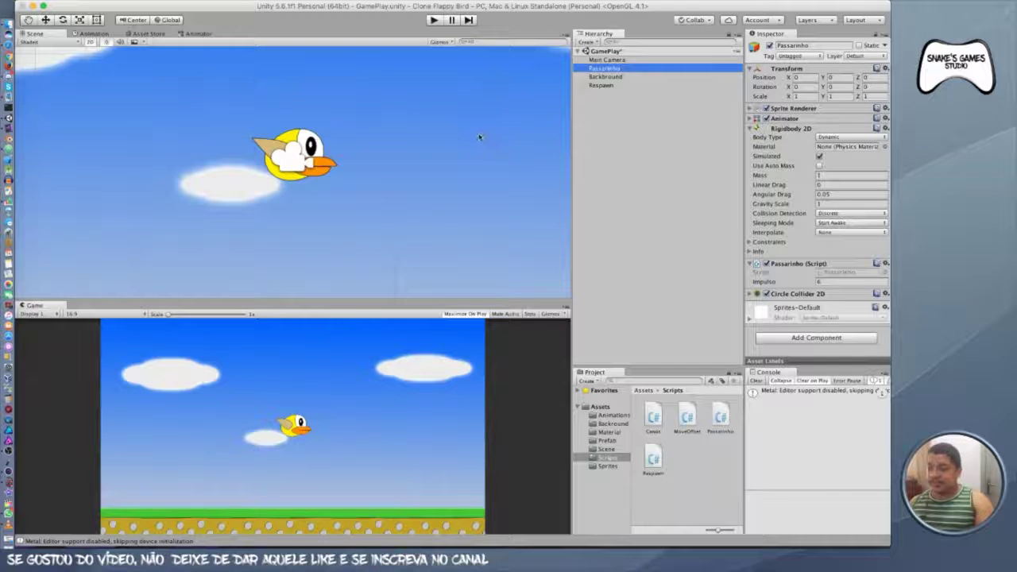
{"action": "scroll", "coordinate": [466, 150], "scroll_direction": "down", "scroll_amount": 2}
{"action": "scroll", "coordinate": [465, 152], "scroll_direction": "down", "scroll_amount": 3}
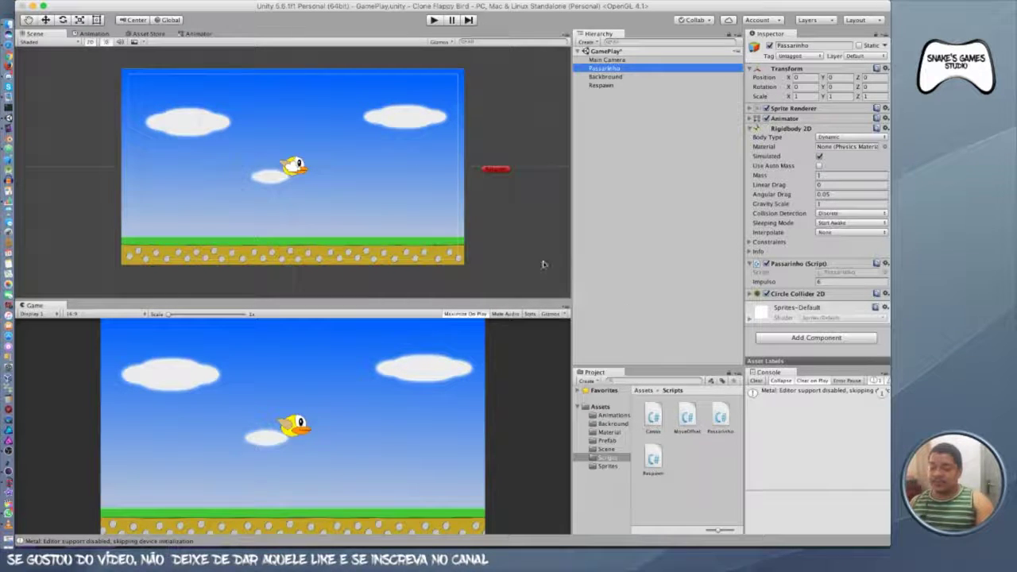
{"action": "left_click", "coordinate": [616, 442]}
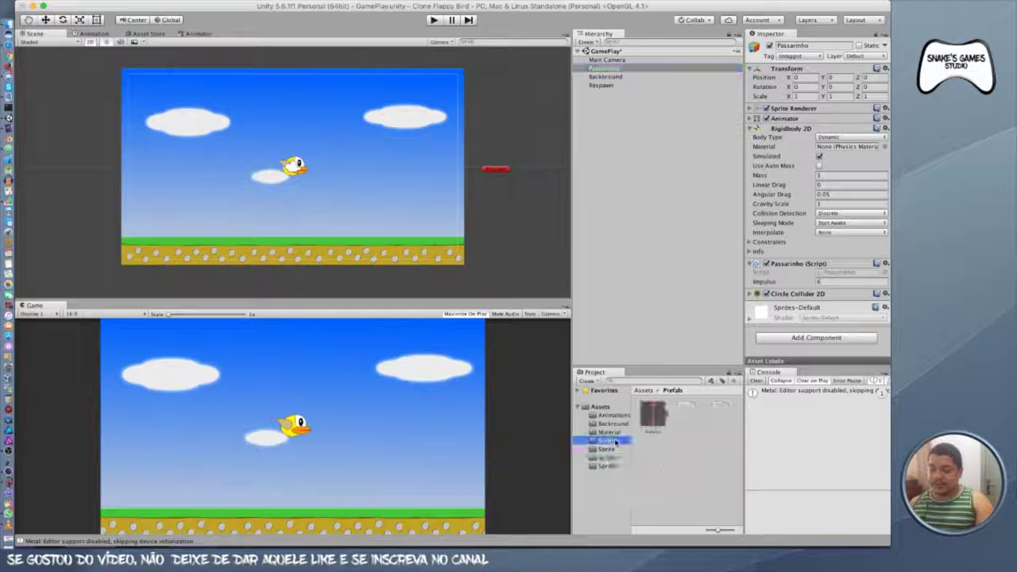
{"action": "left_click", "coordinate": [652, 414]}
{"action": "left_click_drag", "start_coordinate": [673, 278], "coordinate": [657, 247]}
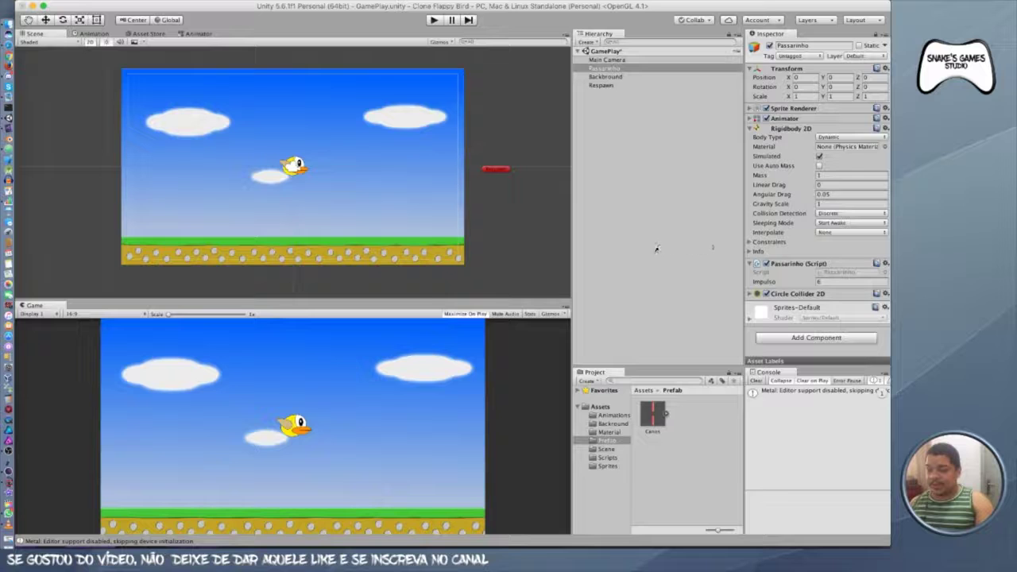
{"action": "scroll", "coordinate": [471, 175], "scroll_direction": "down", "scroll_amount": 3}
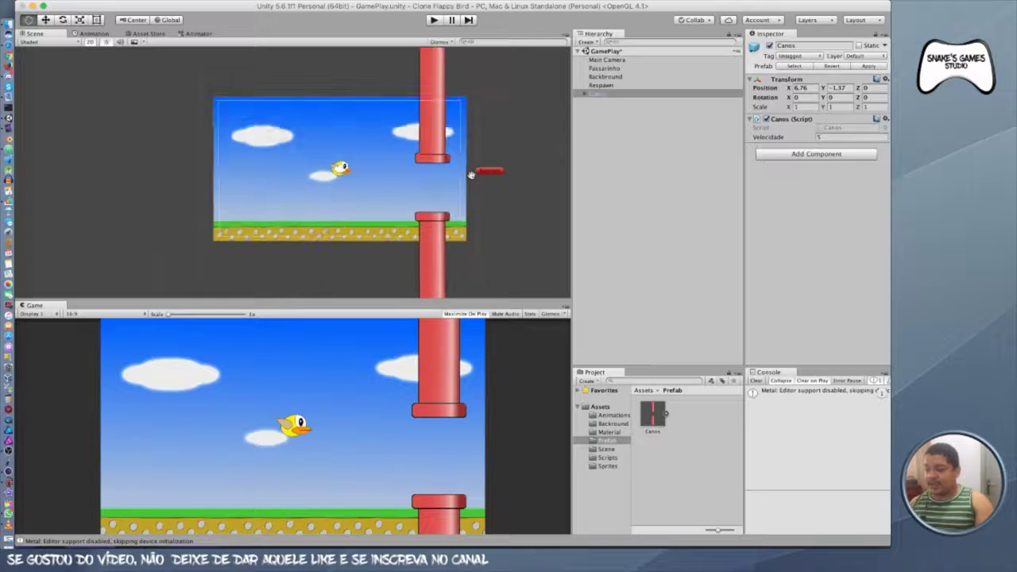
{"action": "scroll", "coordinate": [471, 175], "scroll_direction": "down", "scroll_amount": 2}
{"action": "key", "text": "t"}
{"action": "left_click", "coordinate": [836, 156]}
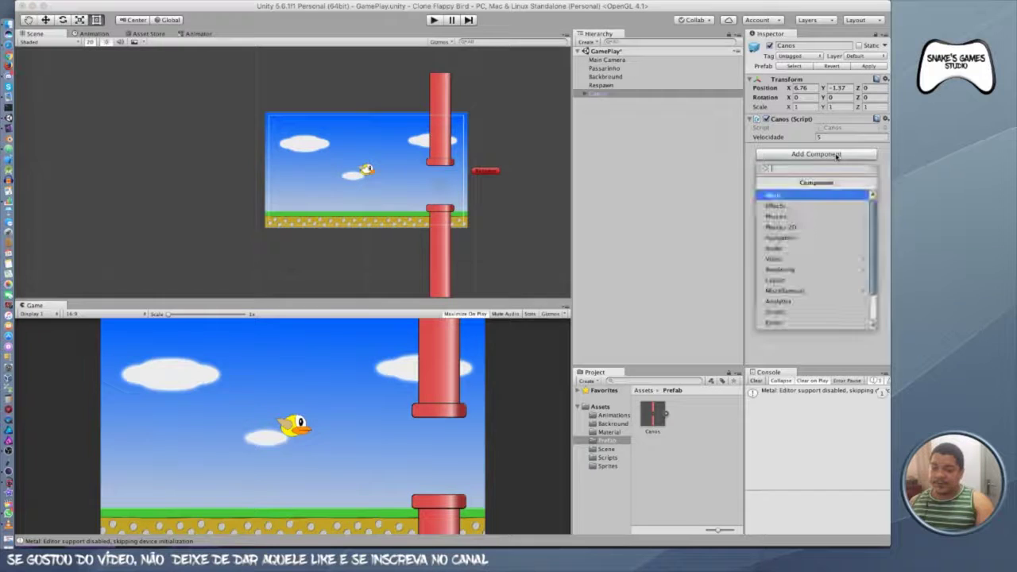
- Add a Box Collider 2D to Canos, fitted to the upper pipe at about 2.11 × 8.48
{"action": "left_click", "coordinate": [805, 229]}
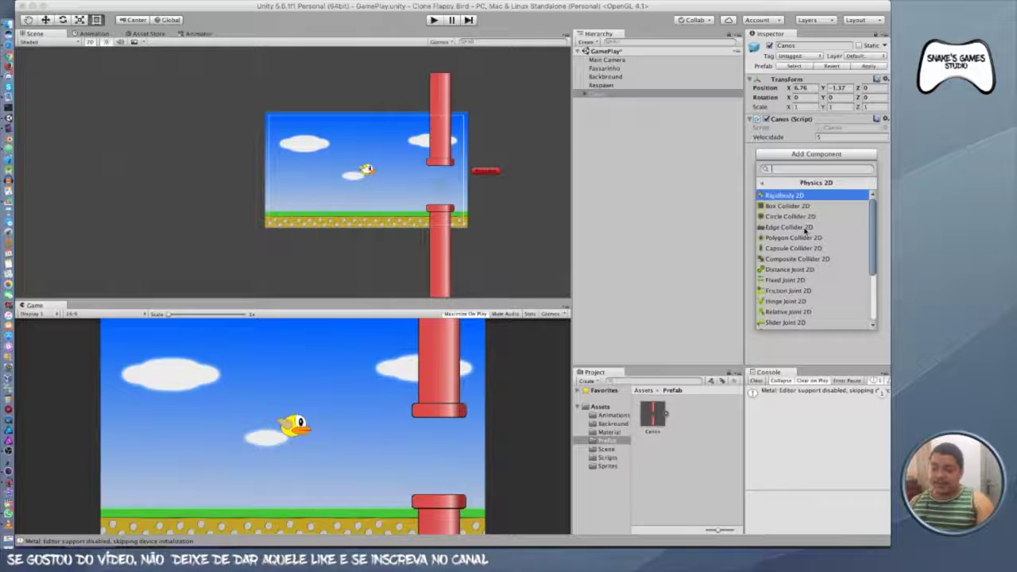
{"action": "left_click", "coordinate": [788, 207]}
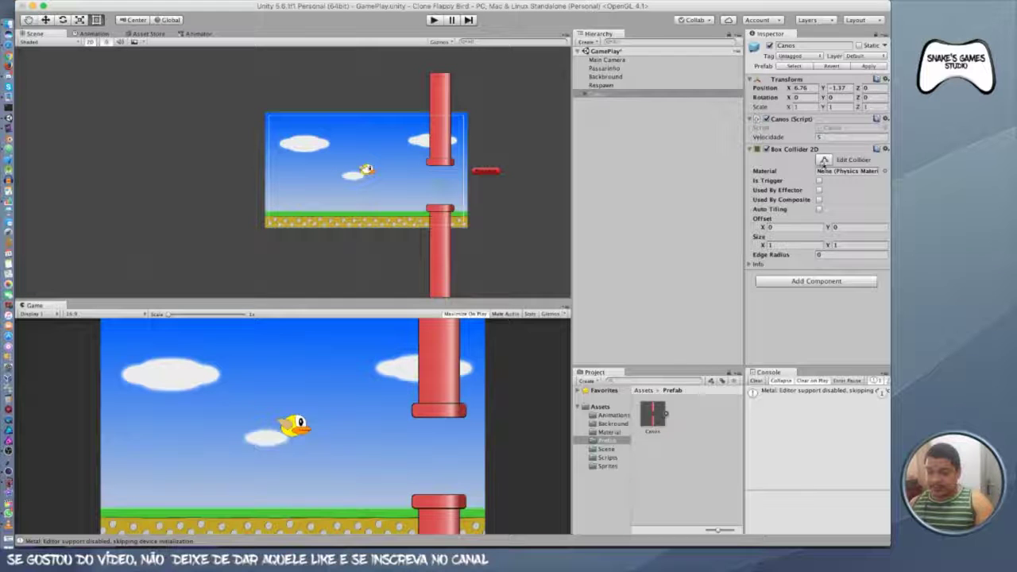
{"action": "left_click", "coordinate": [824, 160]}
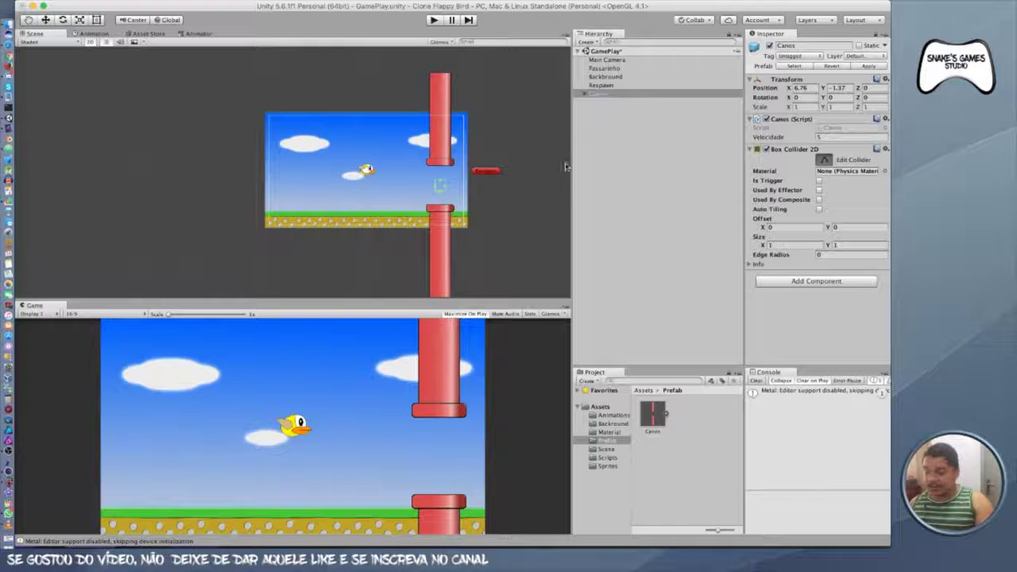
{"action": "left_click_drag", "start_coordinate": [439, 184], "coordinate": [444, 76]}
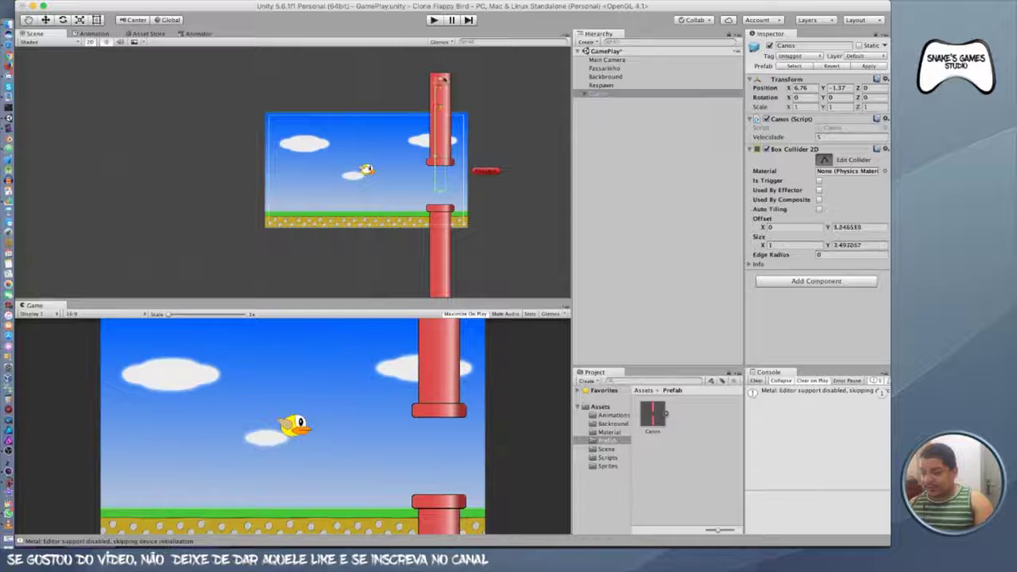
{"action": "mouse_move", "coordinate": [437, 132]}
{"action": "left_mouse_down"}
{"action": "mouse_move", "coordinate": [429, 135]}
{"action": "mouse_move", "coordinate": [442, 135]}
{"action": "left_mouse_up"}
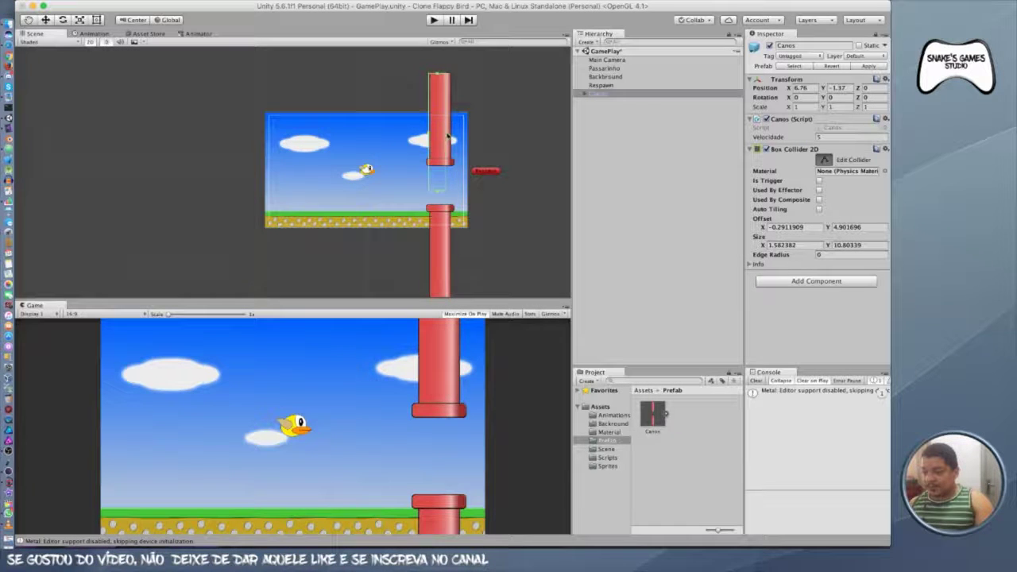
{"action": "scroll", "coordinate": [442, 134], "scroll_direction": "up", "scroll_amount": 3}
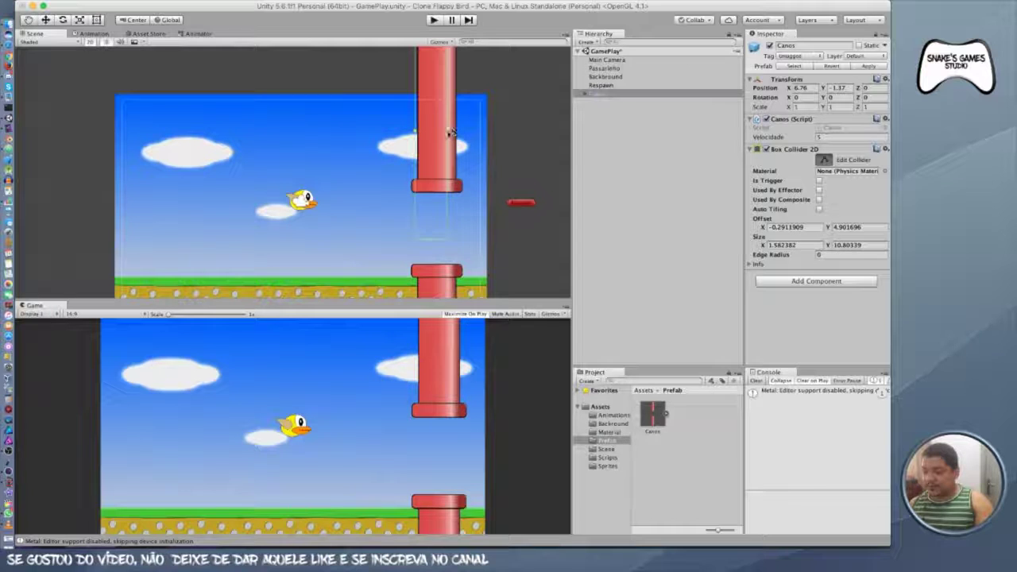
{"action": "left_click_drag", "start_coordinate": [455, 135], "coordinate": [460, 137]}
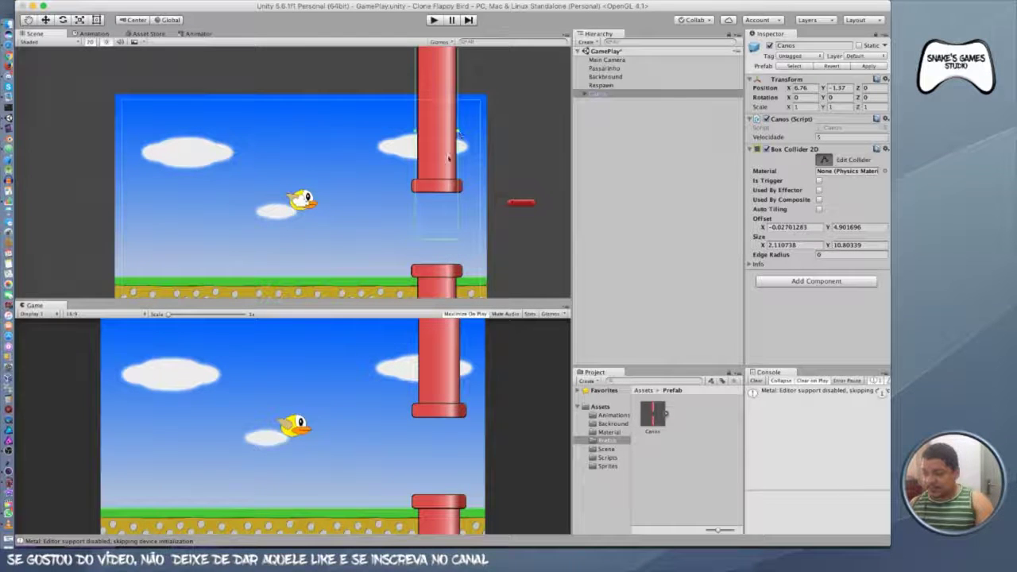
{"action": "left_click_drag", "start_coordinate": [437, 241], "coordinate": [441, 193]}
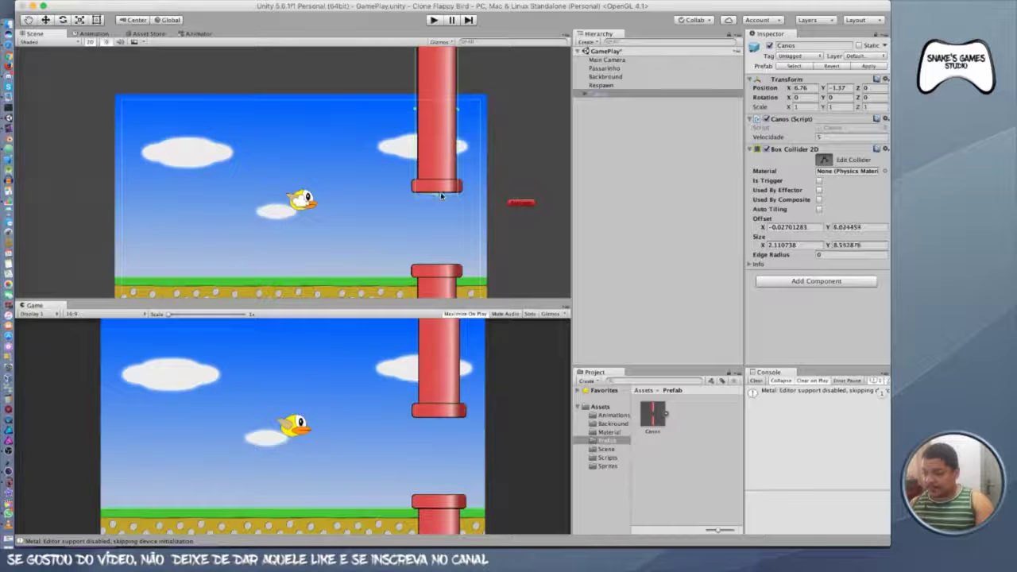
{"action": "left_click", "coordinate": [815, 282]}
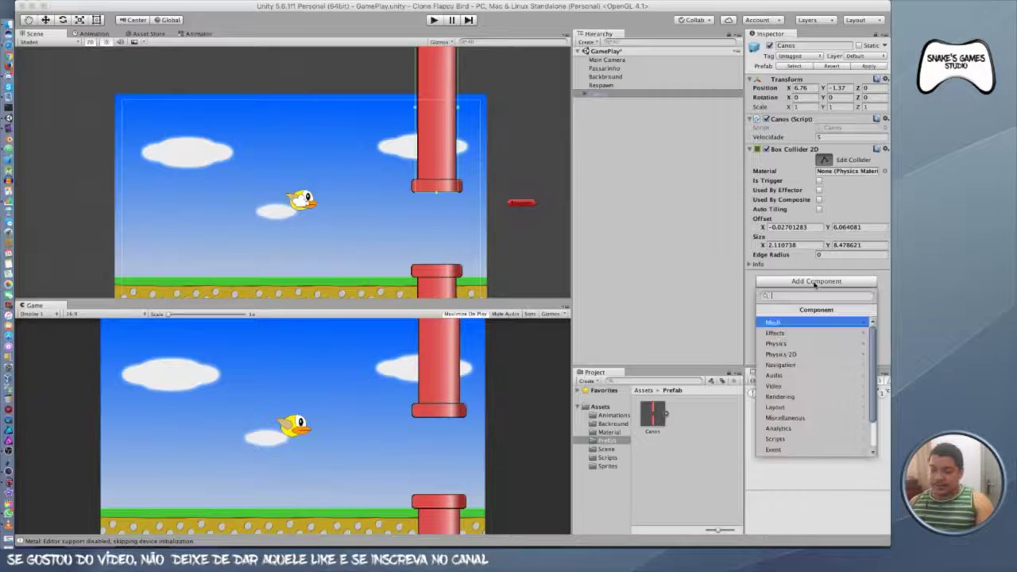
- Add a second Box Collider 2D component to the Canos pipes
{"action": "left_click", "coordinate": [795, 353]}
{"action": "left_click", "coordinate": [798, 332]}
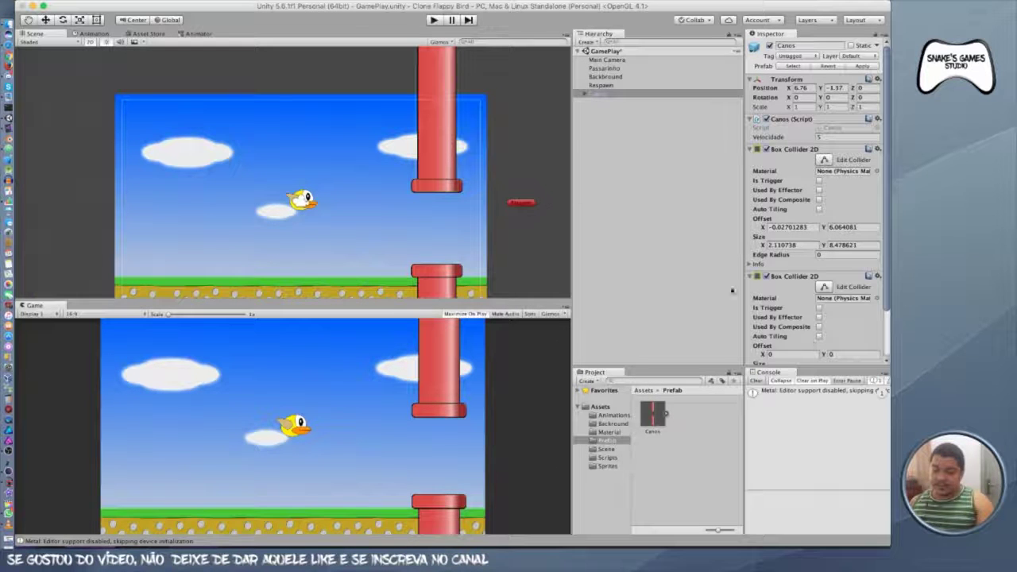
{"action": "scroll", "coordinate": [515, 215], "scroll_direction": "down", "scroll_amount": 2}
{"action": "scroll", "coordinate": [504, 220], "scroll_direction": "down", "scroll_amount": 2}
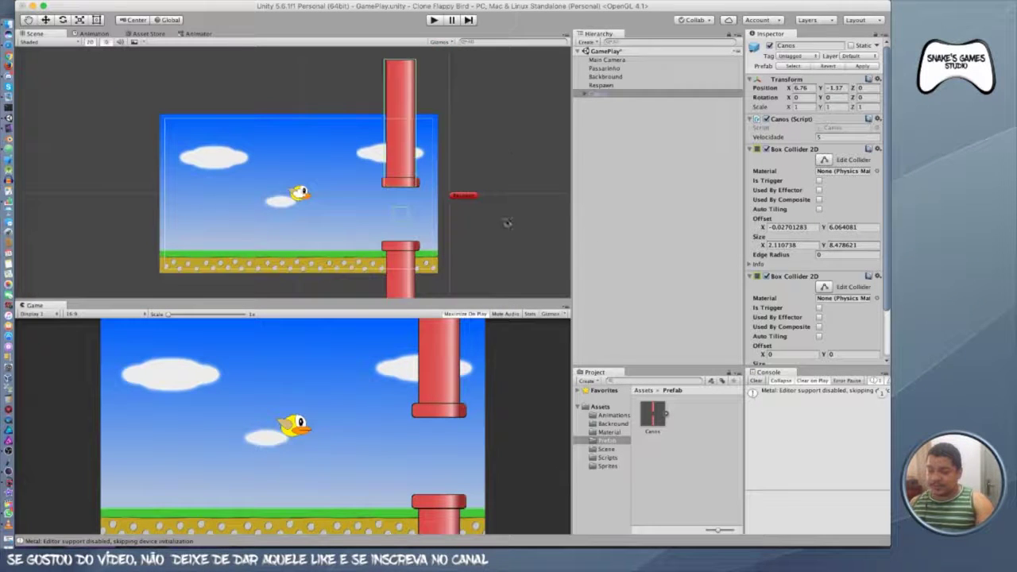
{"action": "middle_click_drag", "start_coordinate": [504, 220], "coordinate": [511, 136]}
- Resize the second collider over the lower pipe, offset to about Y -5.96
{"action": "left_click", "coordinate": [823, 286]}
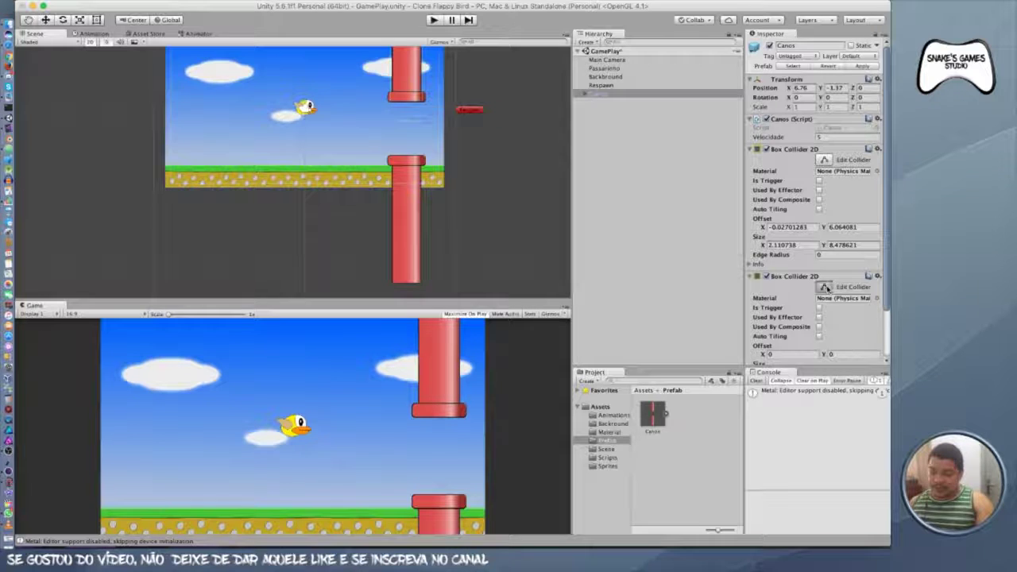
{"action": "left_click_drag", "start_coordinate": [409, 139], "coordinate": [408, 209]}
{"action": "left_click_drag", "start_coordinate": [404, 266], "coordinate": [407, 288]}
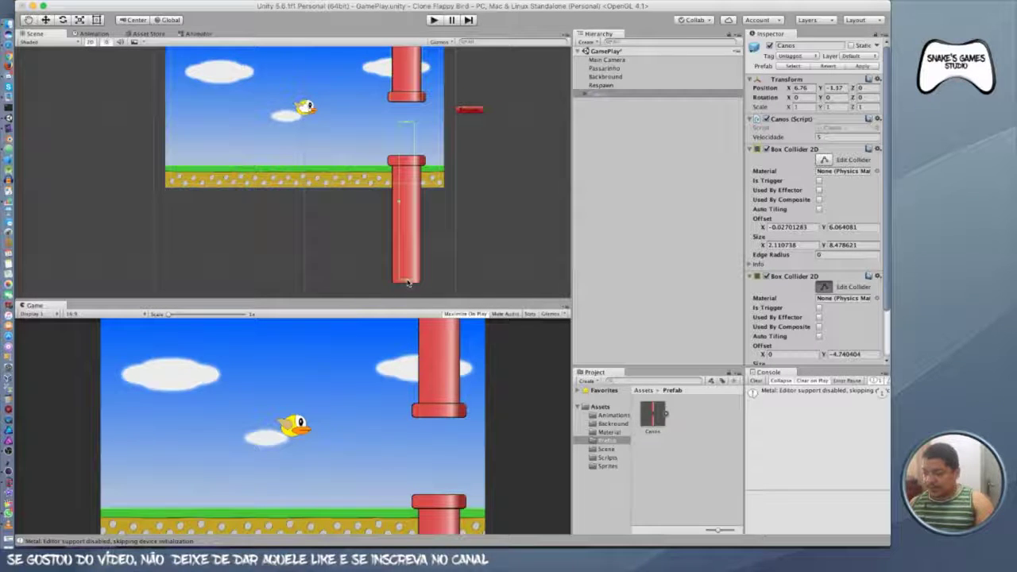
{"action": "left_click_drag", "start_coordinate": [408, 288], "coordinate": [406, 284]}
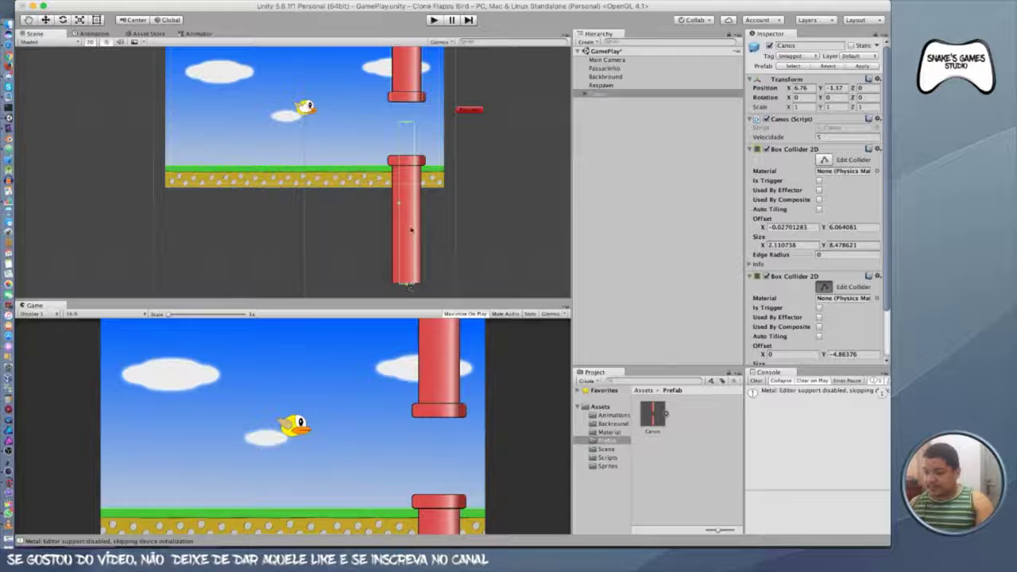
{"action": "left_click_drag", "start_coordinate": [418, 207], "coordinate": [421, 204]}
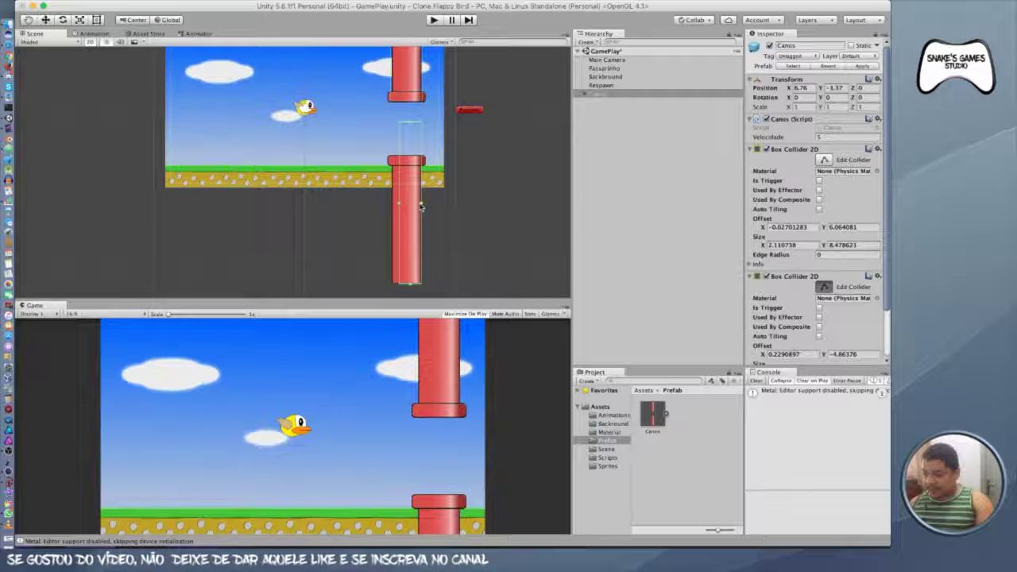
{"action": "left_click_drag", "start_coordinate": [398, 206], "coordinate": [393, 205]}
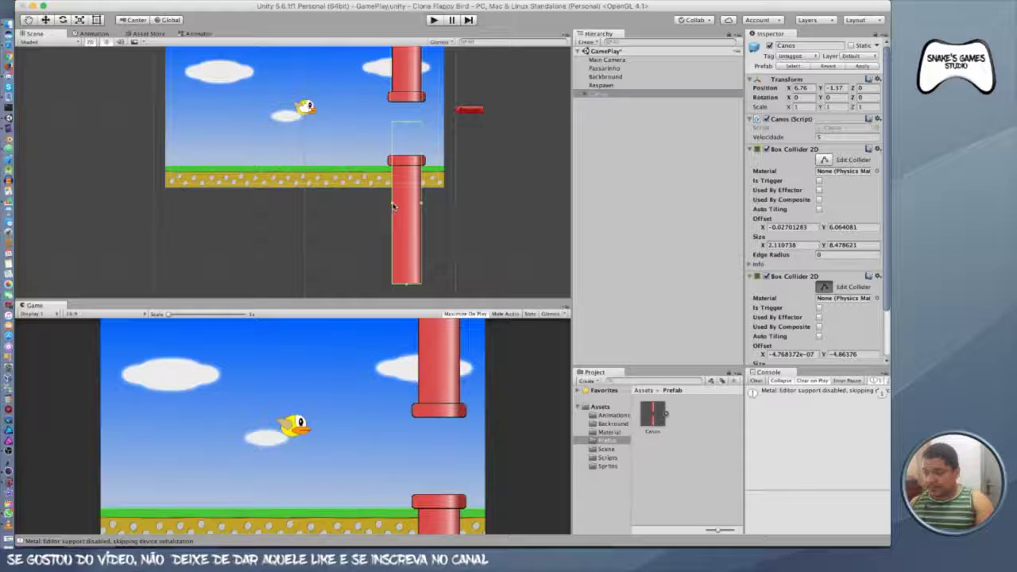
{"action": "left_click_drag", "start_coordinate": [406, 128], "coordinate": [406, 160]}
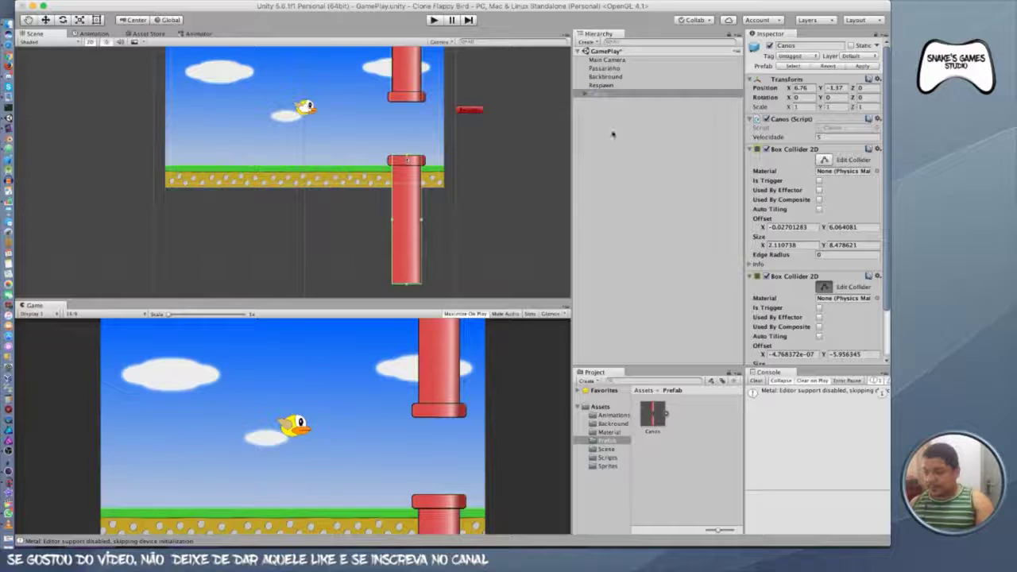
- Apply the collider changes to the Canos prefab and delete the Canos instance from the scene
{"action": "left_click", "coordinate": [857, 67]}
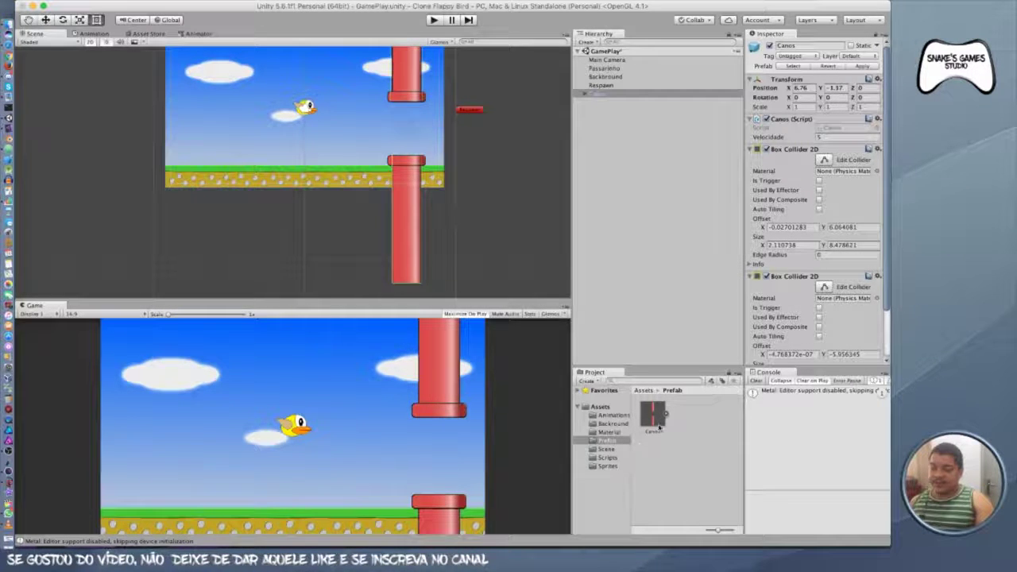
{"action": "left_click", "coordinate": [648, 94]}
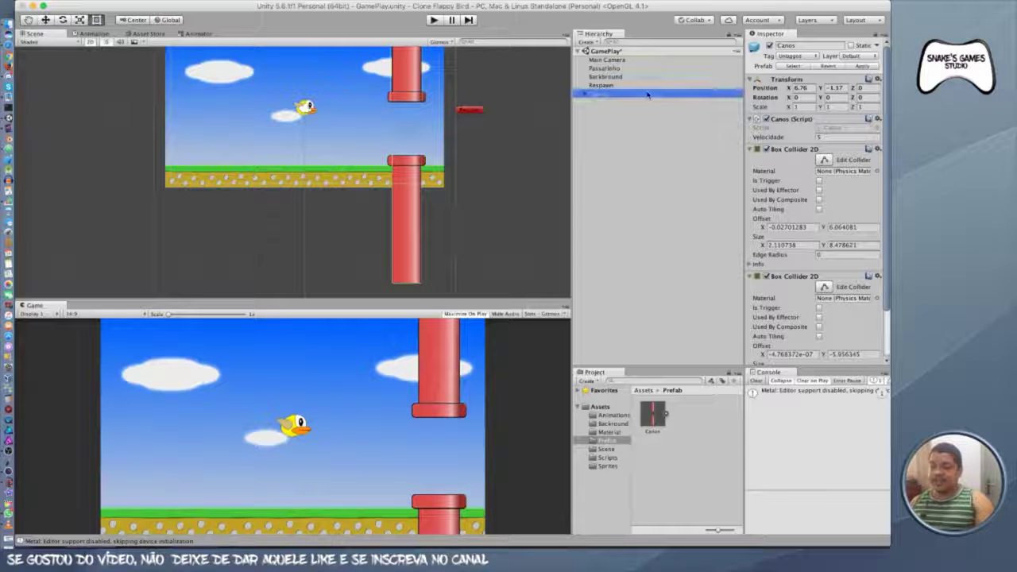
{"action": "key", "text": "super+BackSpace"}
{"action": "scroll", "coordinate": [459, 150], "scroll_direction": "up", "scroll_amount": 2}
{"action": "mouse_move", "coordinate": [458, 150]}
{"action": "middle_mouse_down"}
{"action": "mouse_move", "coordinate": [459, 238]}
{"action": "mouse_move", "coordinate": [465, 199]}
{"action": "middle_mouse_up"}
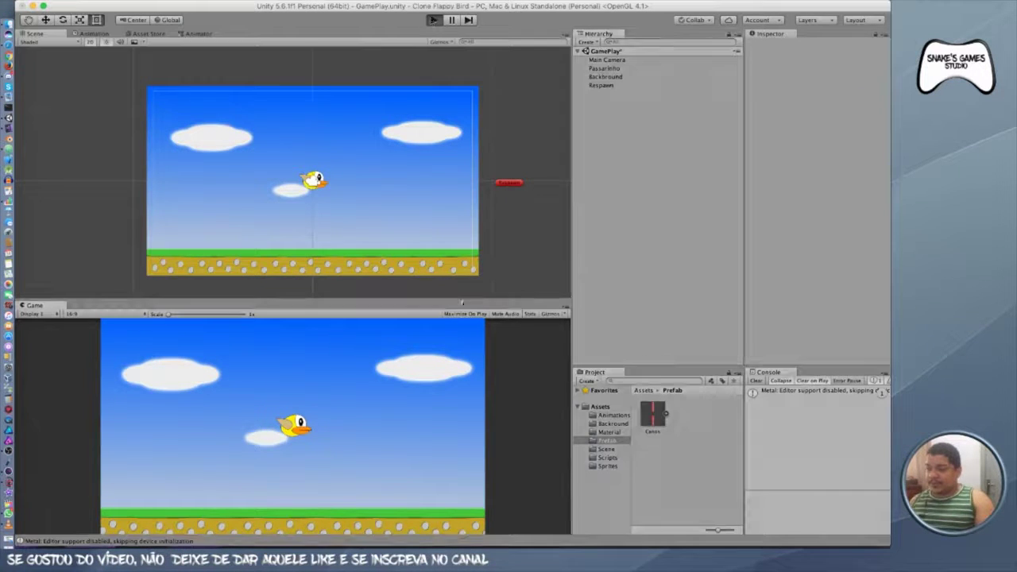
{"action": "left_click", "coordinate": [346, 480]}
{"action": "left_click", "coordinate": [345, 480]}
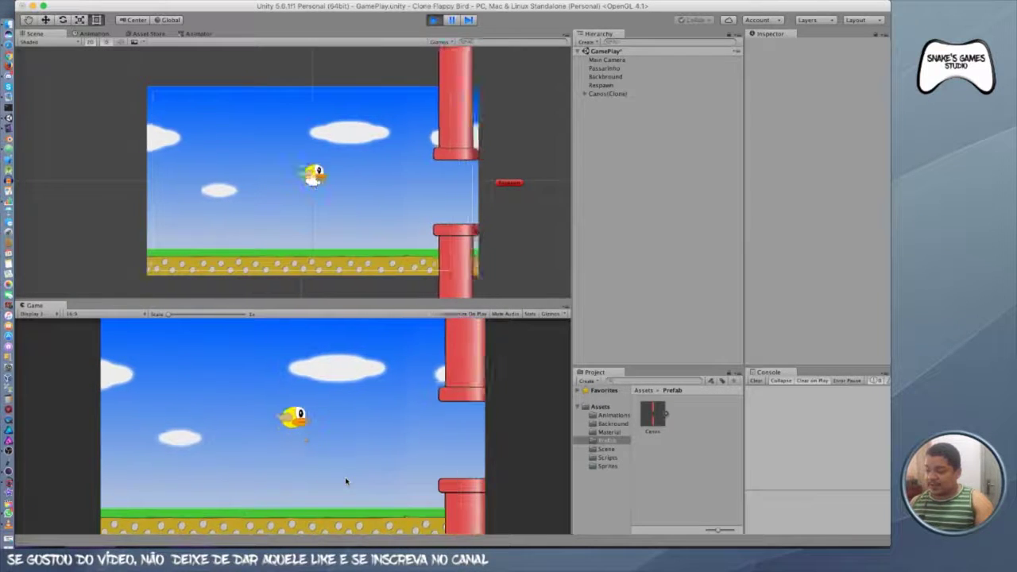
{"action": "left_click", "coordinate": [346, 481]}
{"action": "left_click", "coordinate": [345, 480]}
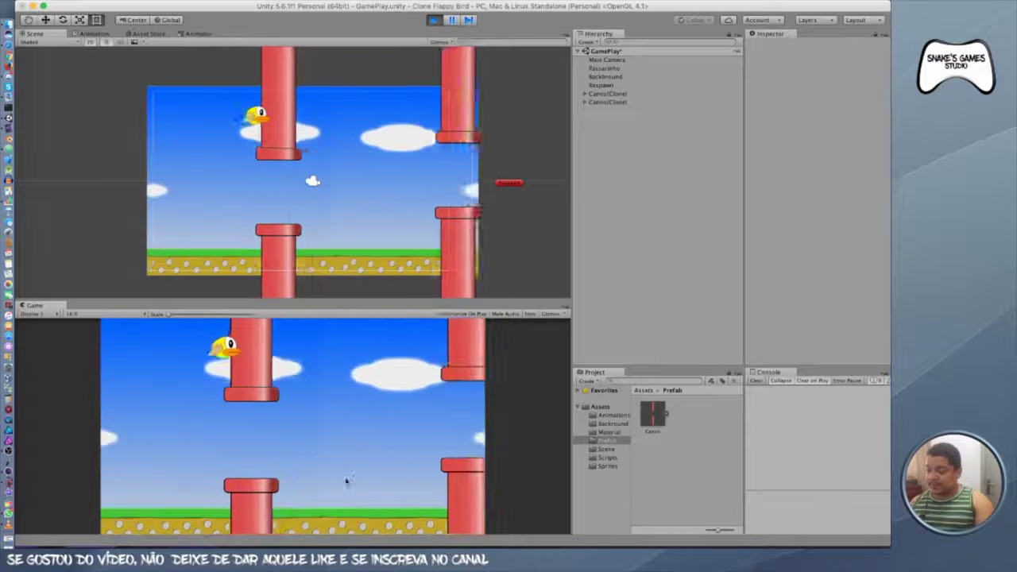
{"action": "left_click", "coordinate": [345, 480]}
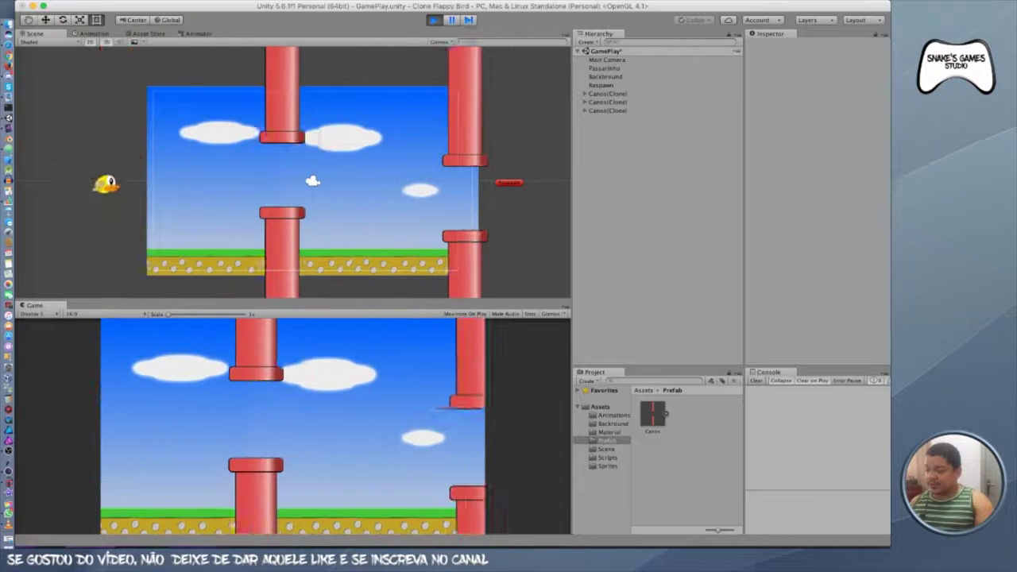
{"action": "left_click", "coordinate": [435, 21]}
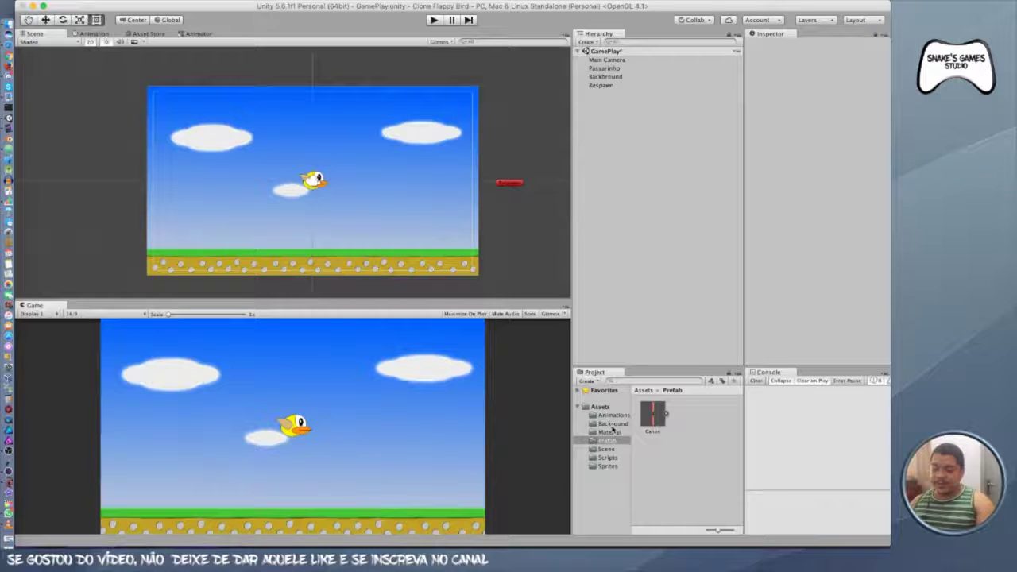
- Open Passarinho.cs from the Scripts folder in the code editor
{"action": "left_click", "coordinate": [607, 458]}
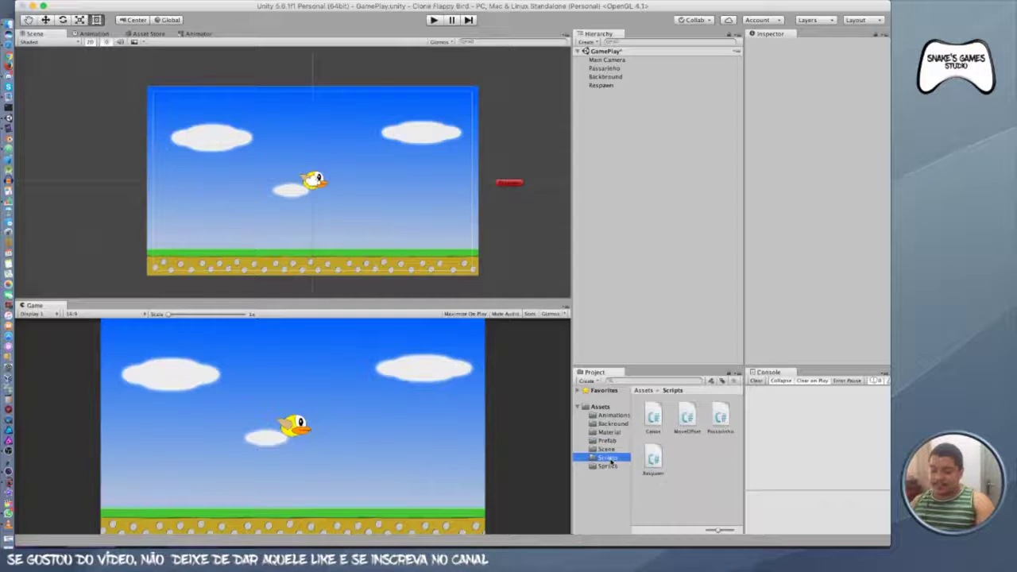
{"action": "left_click", "coordinate": [721, 420]}
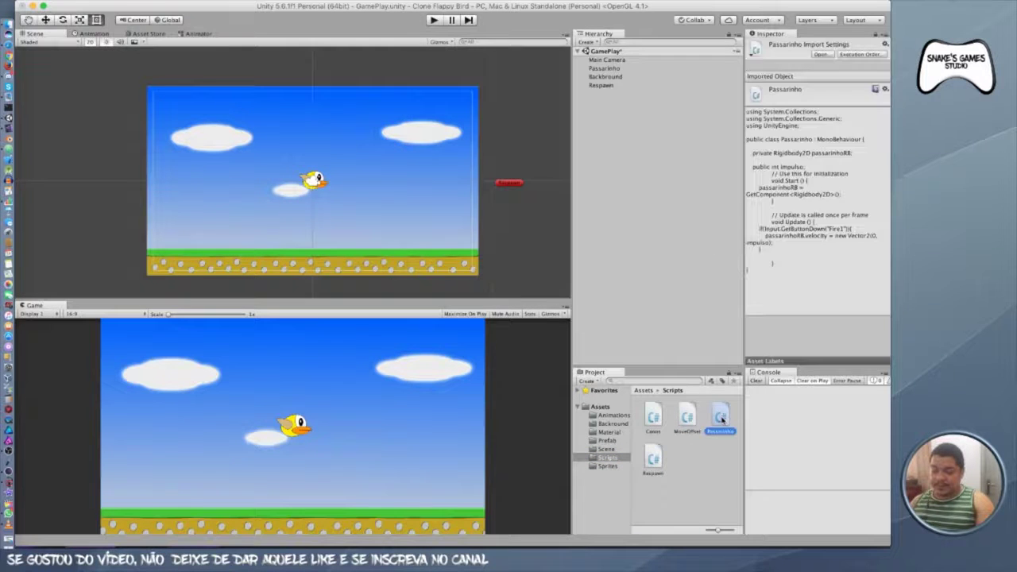
{"action": "double_click", "coordinate": [721, 419]}
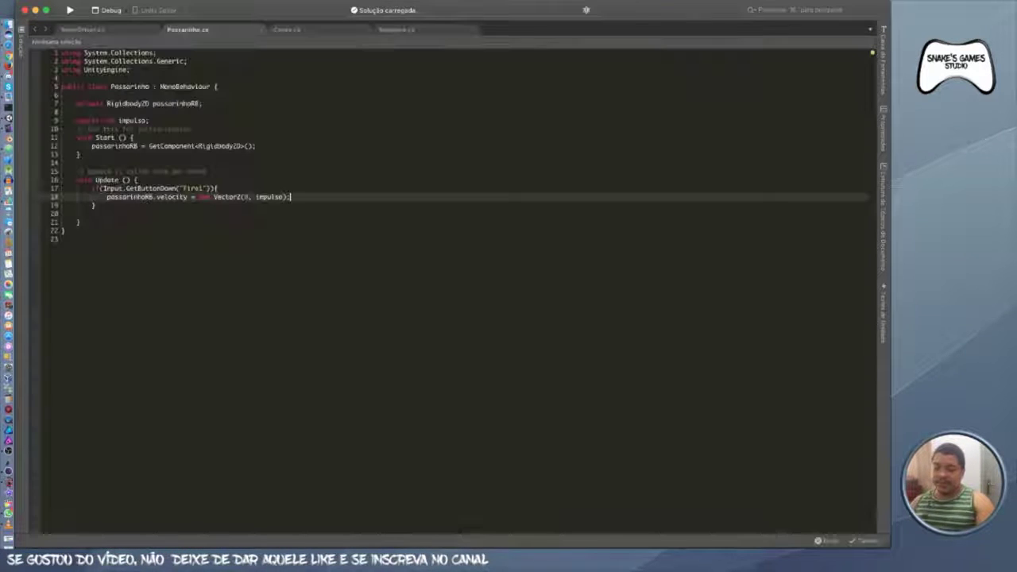
- Write an empty void OnCollisionEnter2D(Collision2D col) method below Update
{"action": "left_click", "coordinate": [144, 222]}
{"action": "key", "text": "Return"}
{"action": "key", "text": "Return"}
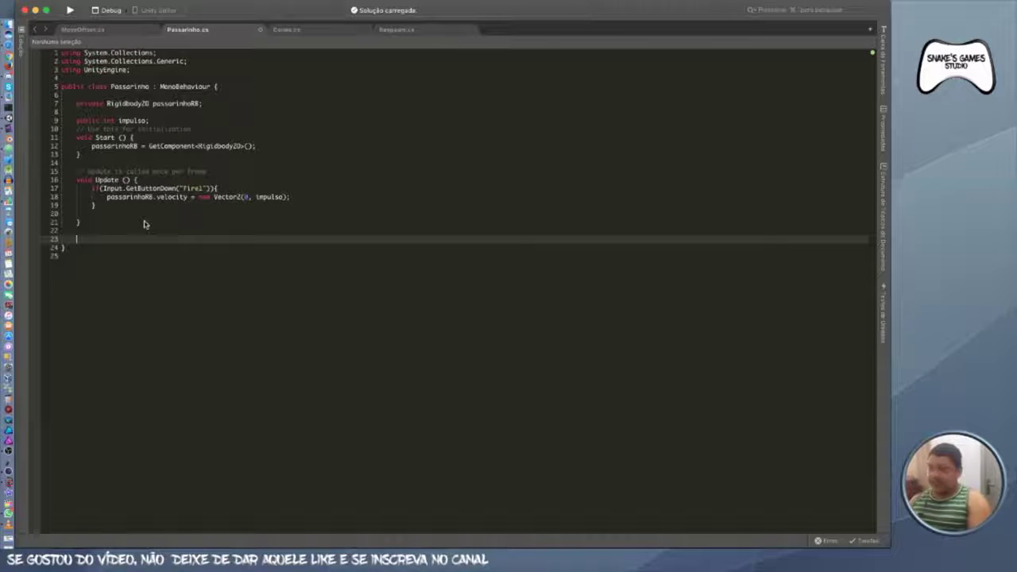
{"action": "type", "text": "void"}
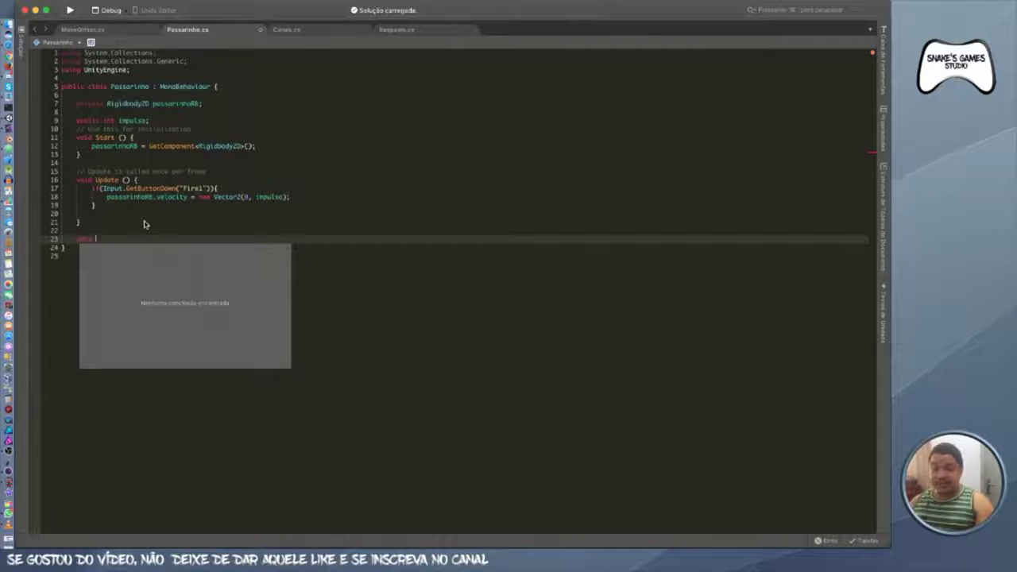
{"action": "type", "text": "OnCo"}
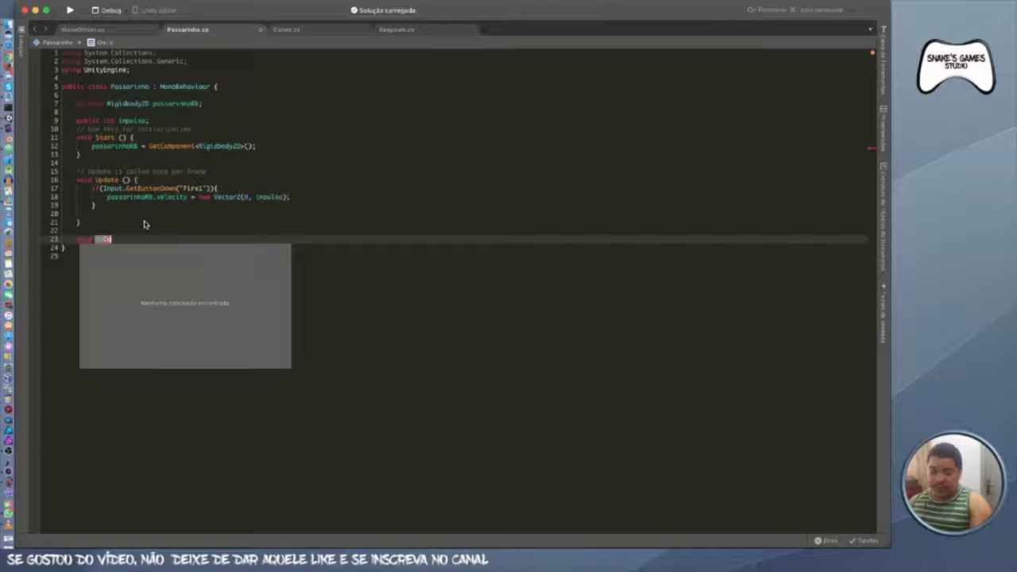
{"action": "type", "text": "llisionEnter2D"}
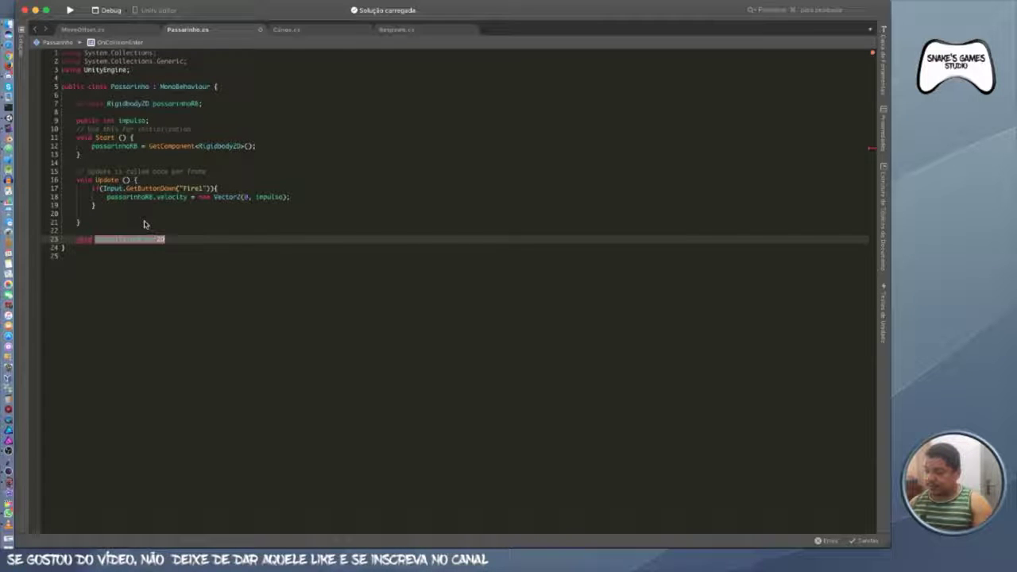
{"action": "type", "text": "("}
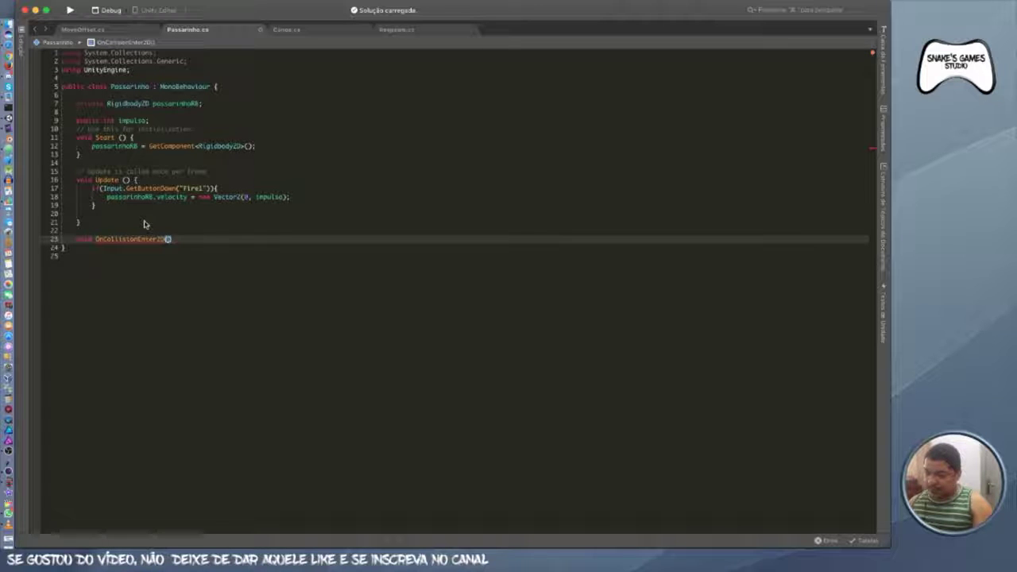
{"action": "type", "text": "Col"}
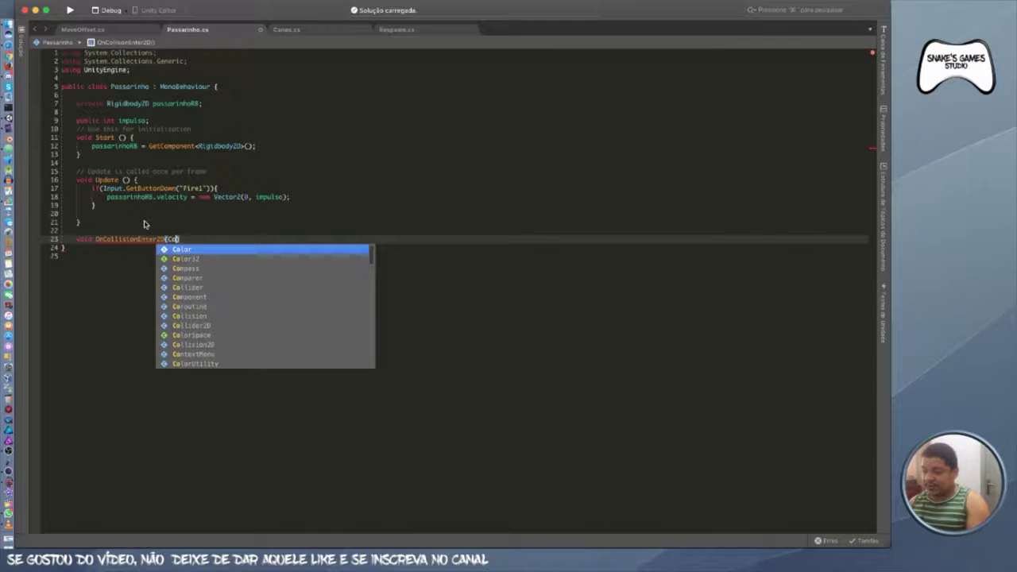
{"action": "type", "text": "li"}
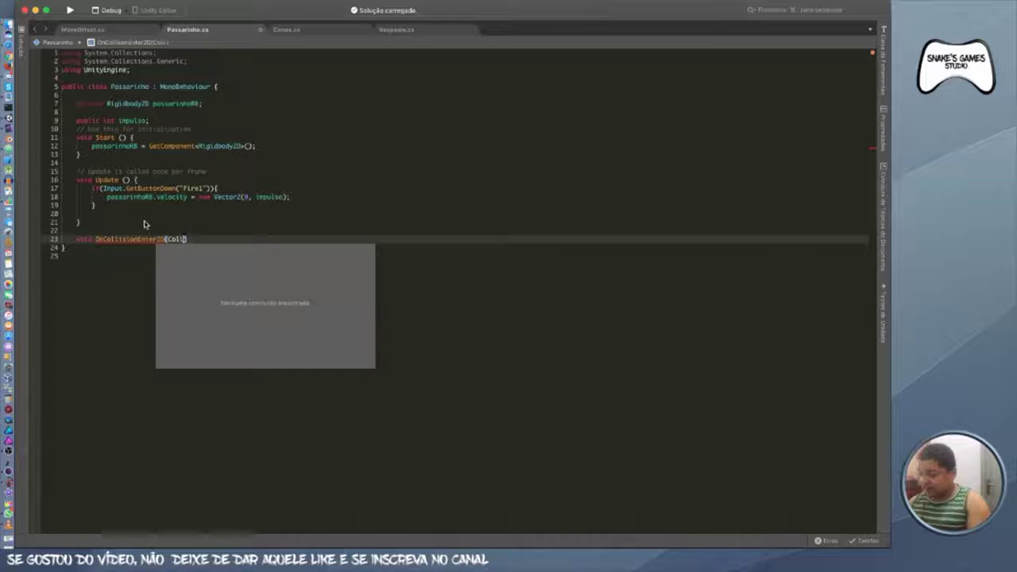
{"action": "key", "text": "ctrl+space"}
{"action": "key", "text": "Down"}
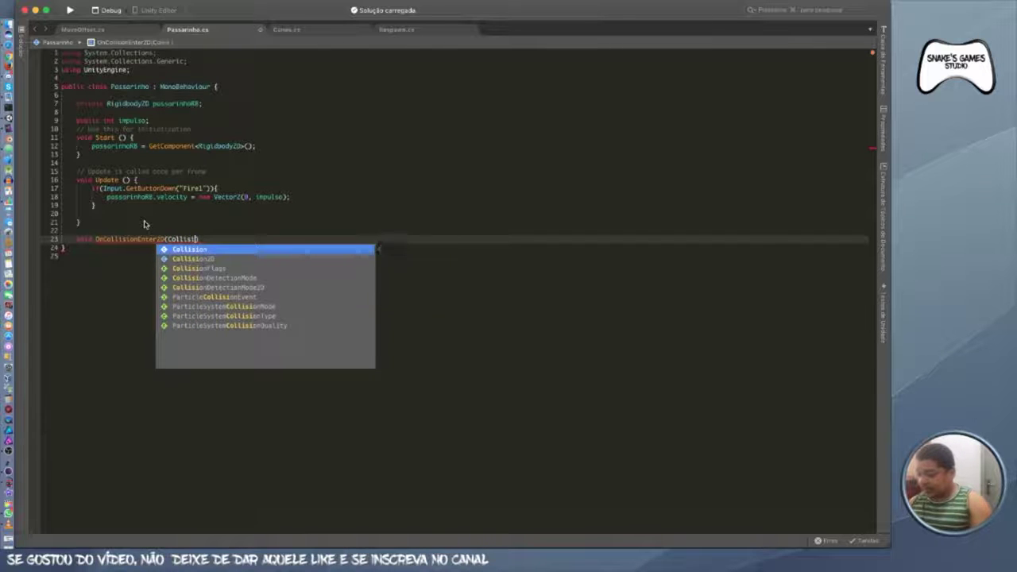
{"action": "key", "text": "Return"}
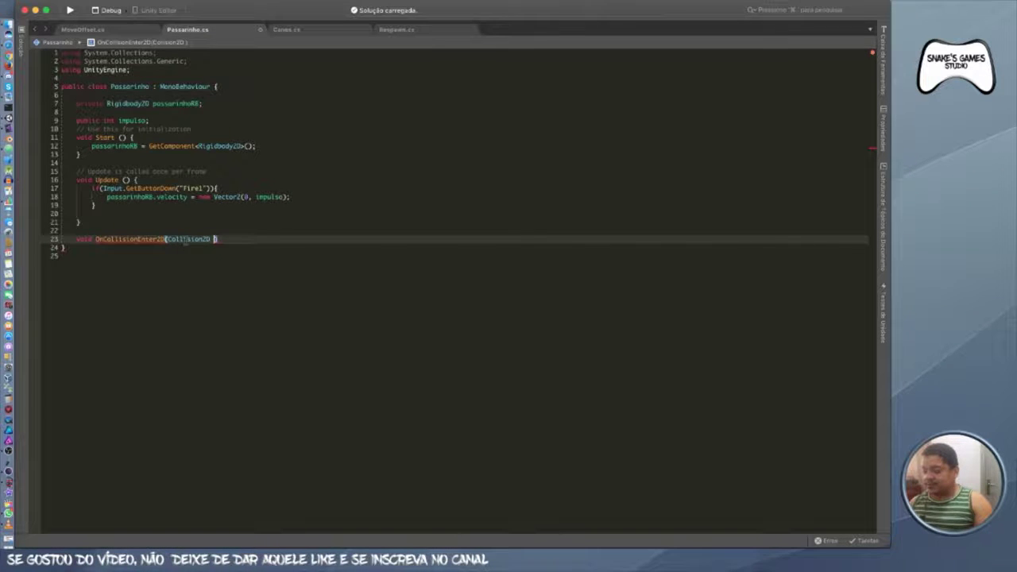
{"action": "type", "text": "col"}
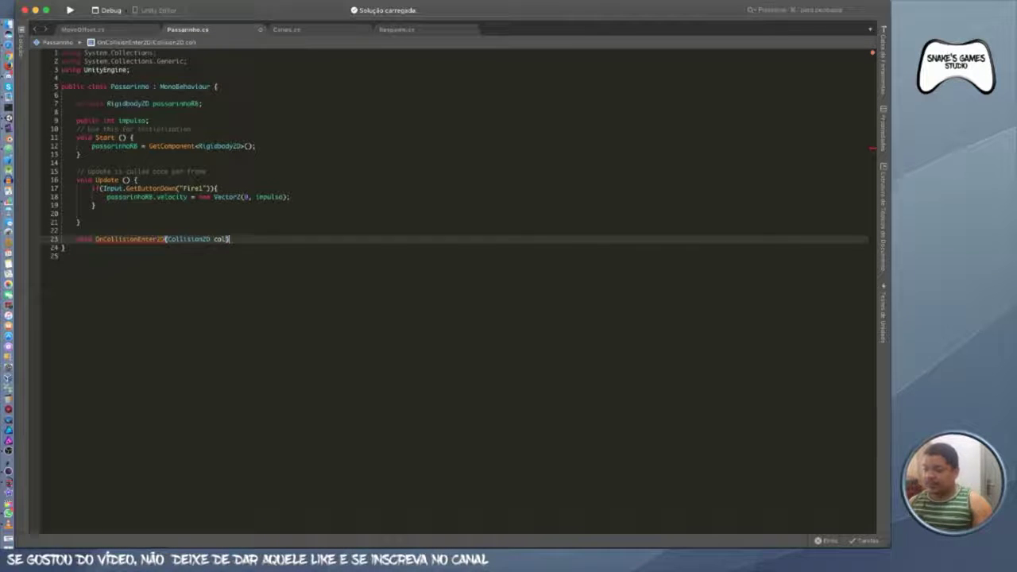
{"action": "type", "text": "){"}
{"action": "key", "text": "Return"}
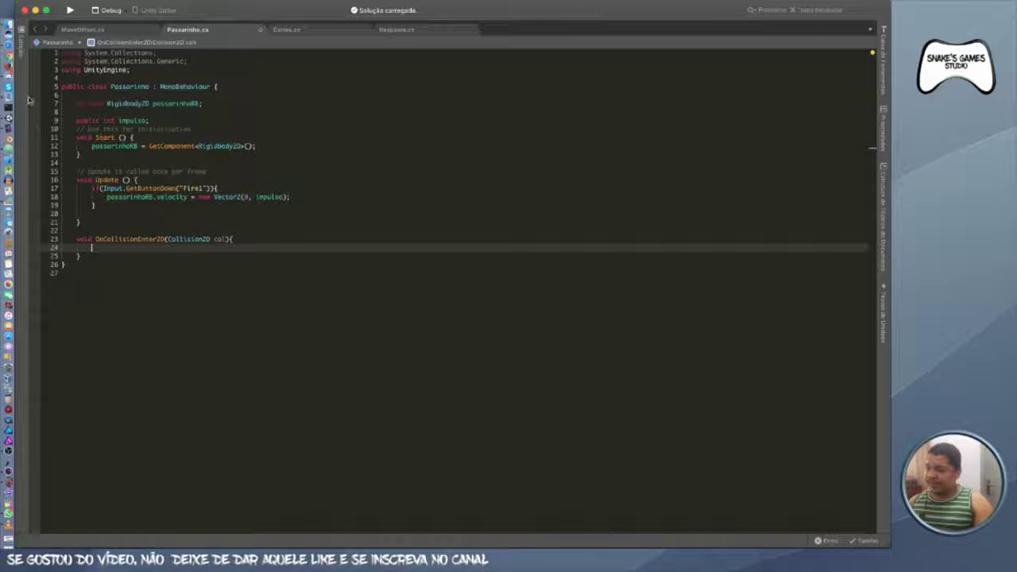
{"action": "left_click", "coordinate": [9, 118]}
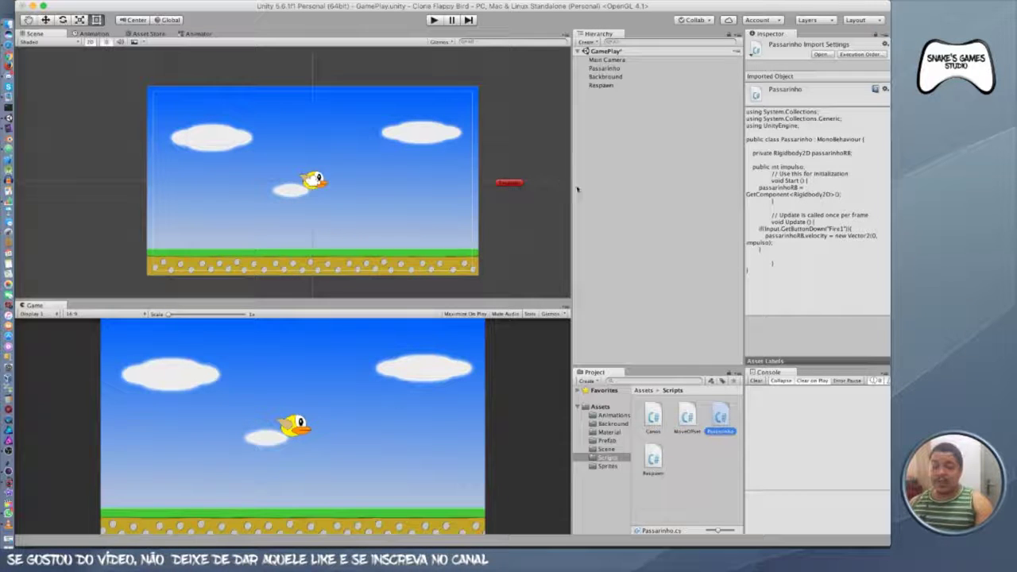
- Create a new tag named CANO from the Canos prefab's Tag list
{"action": "left_click", "coordinate": [616, 442]}
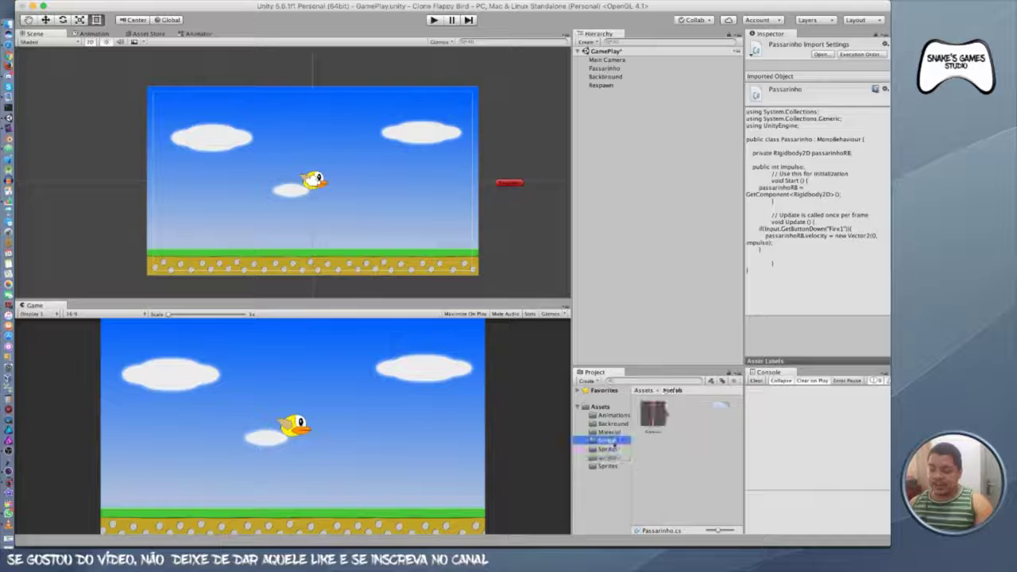
{"action": "left_click", "coordinate": [655, 420]}
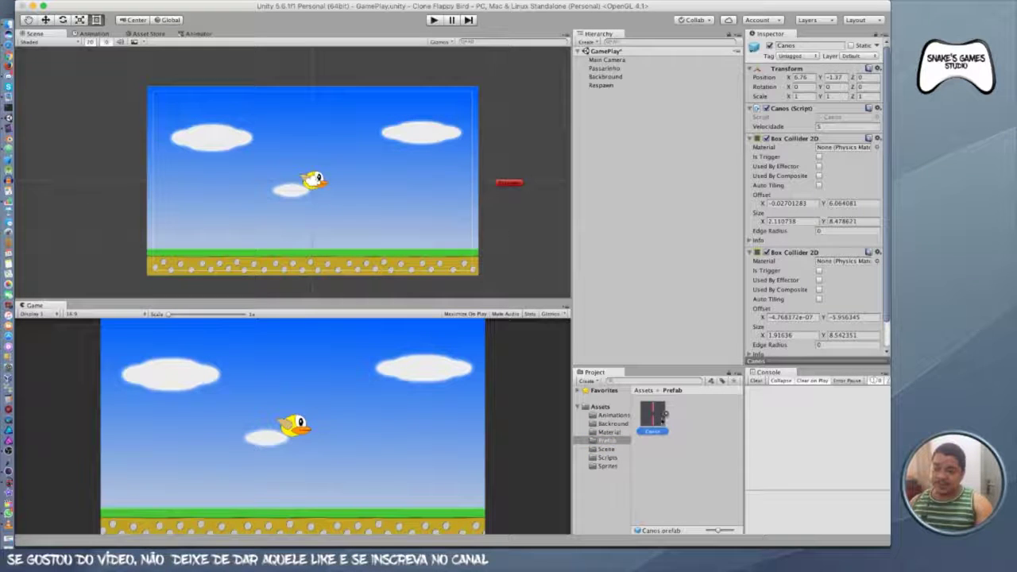
{"action": "left_click", "coordinate": [797, 57]}
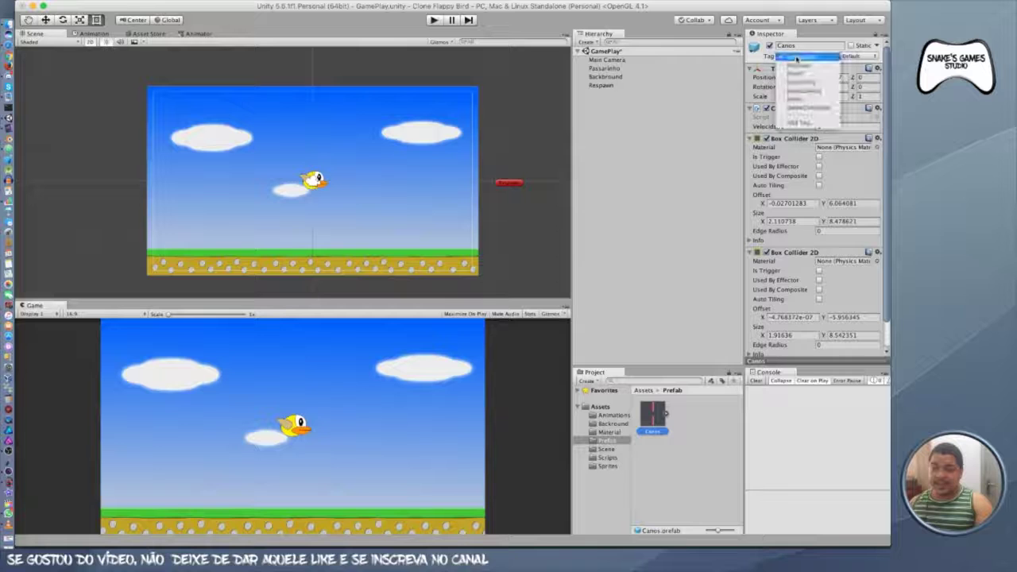
{"action": "left_click", "coordinate": [806, 123]}
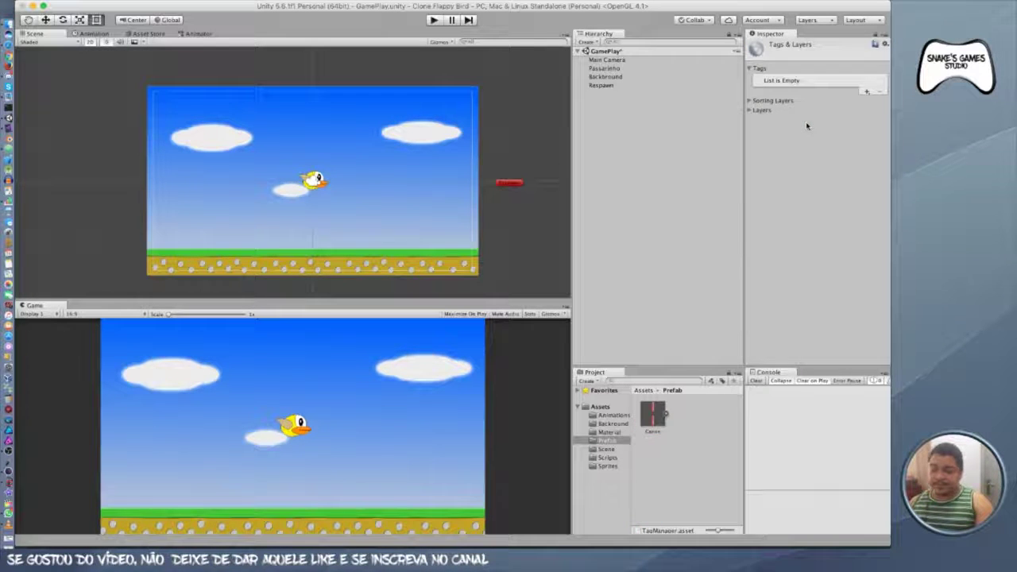
{"action": "left_click", "coordinate": [866, 92]}
{"action": "type", "text": "CANO"}
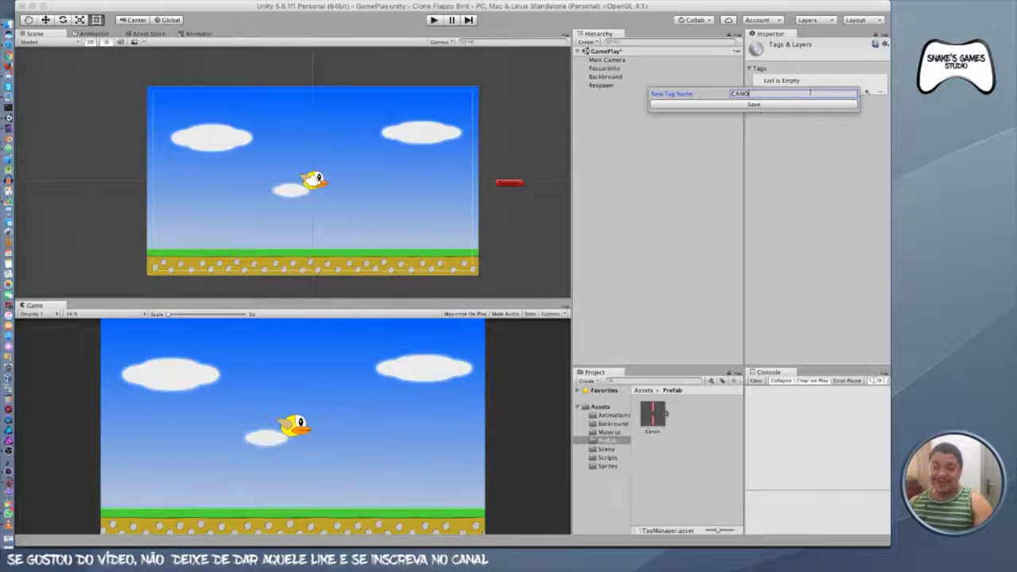
{"action": "left_click", "coordinate": [790, 105]}
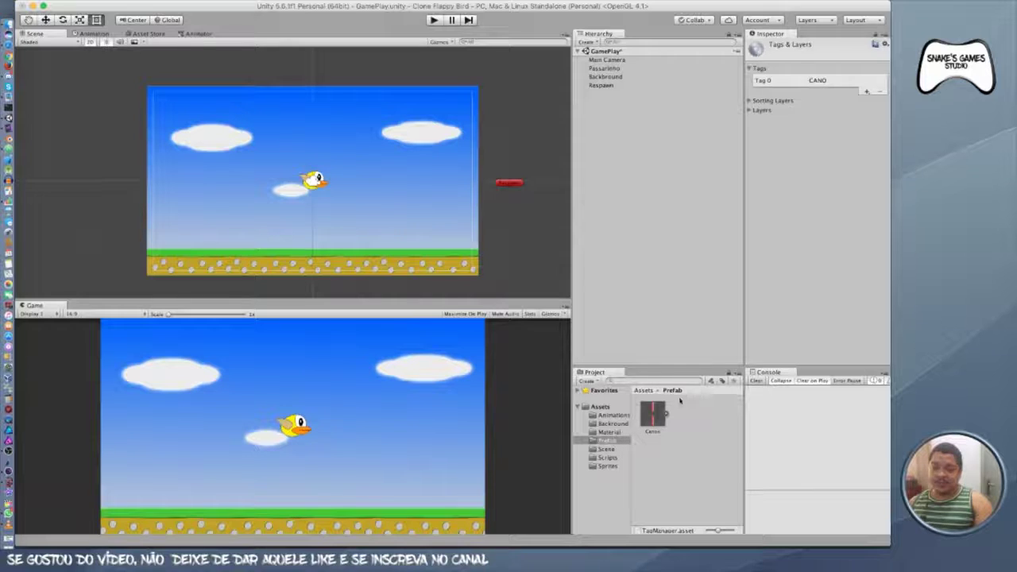
- Set the Canos prefab's Tag to CANO
{"action": "left_click", "coordinate": [662, 414]}
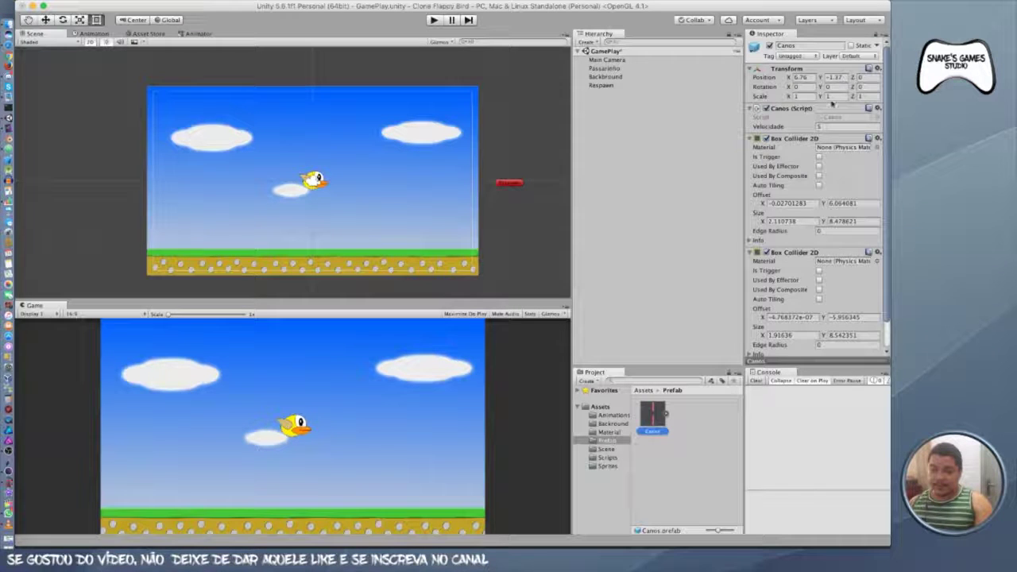
{"action": "left_click", "coordinate": [799, 58]}
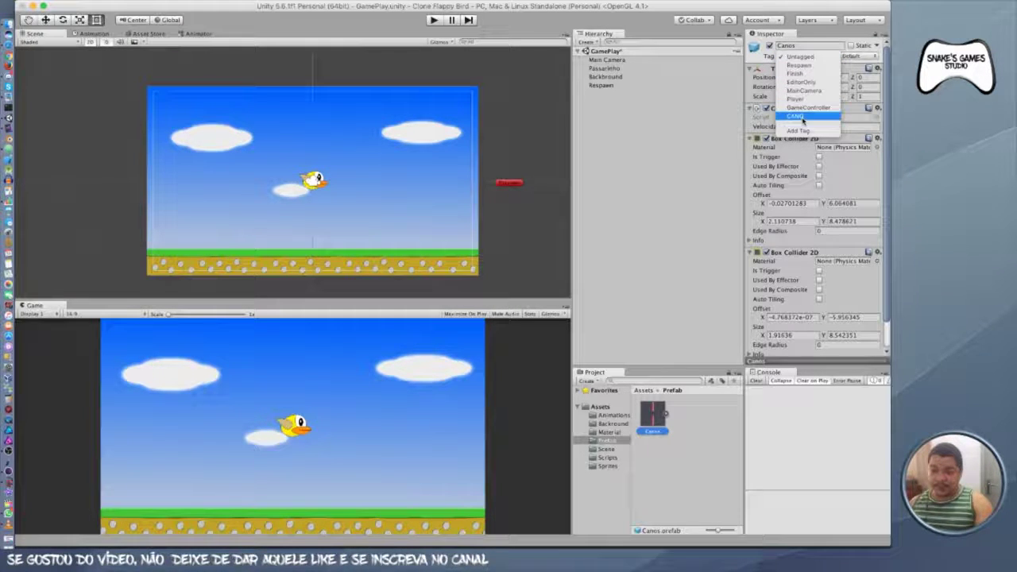
{"action": "left_click", "coordinate": [798, 97]}
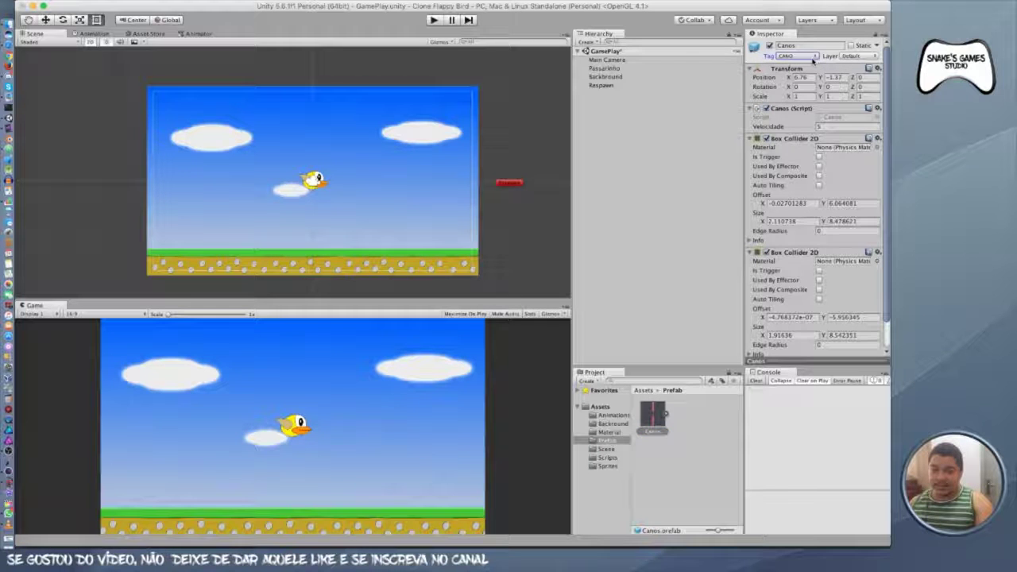
{"action": "left_click", "coordinate": [9, 128]}
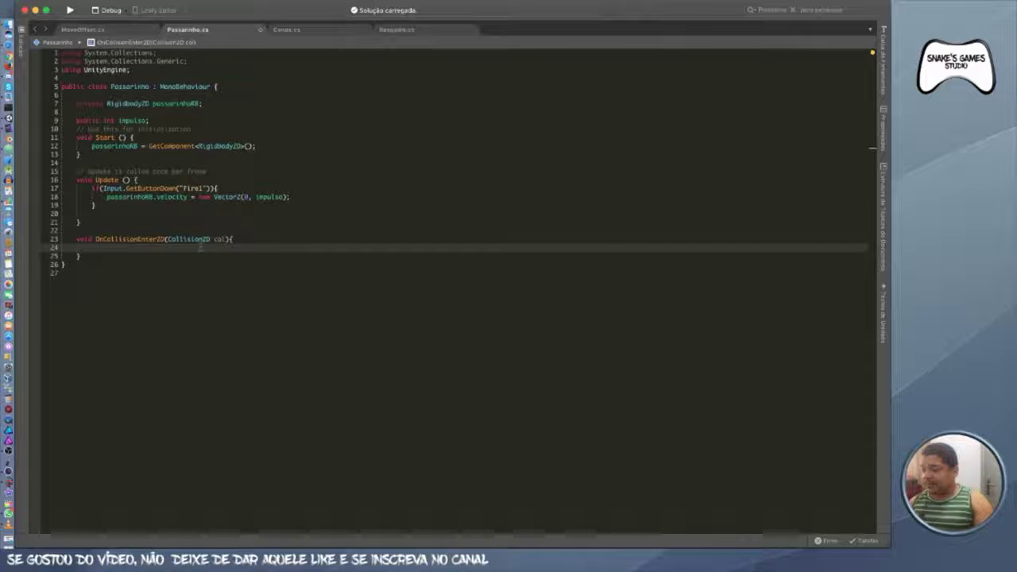
{"action": "type", "text": "i"}
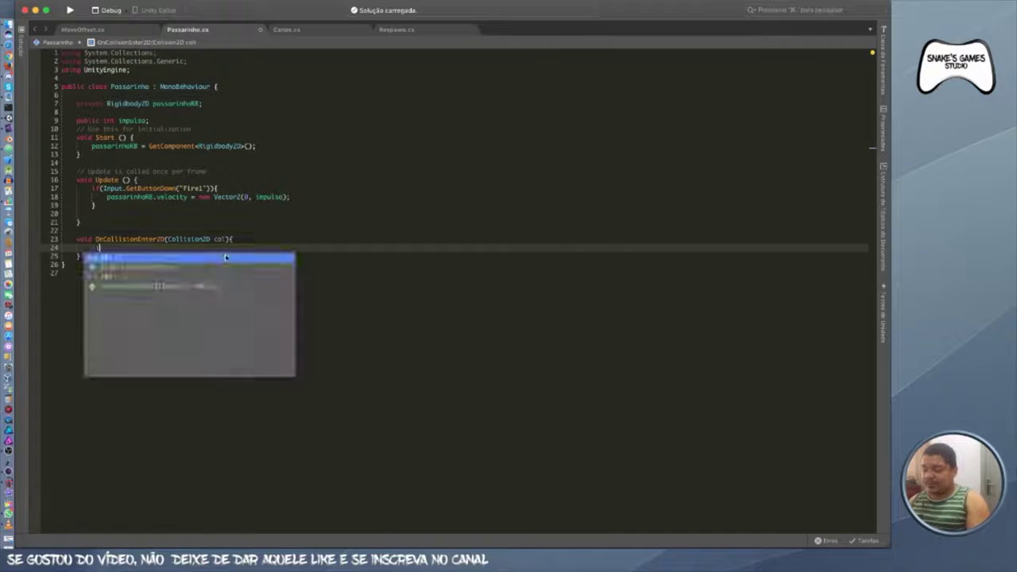
- Add an if block in OnCollisionEnter2D checking col.gameObject.tag equals CANO
{"action": "type", "text": "f("}
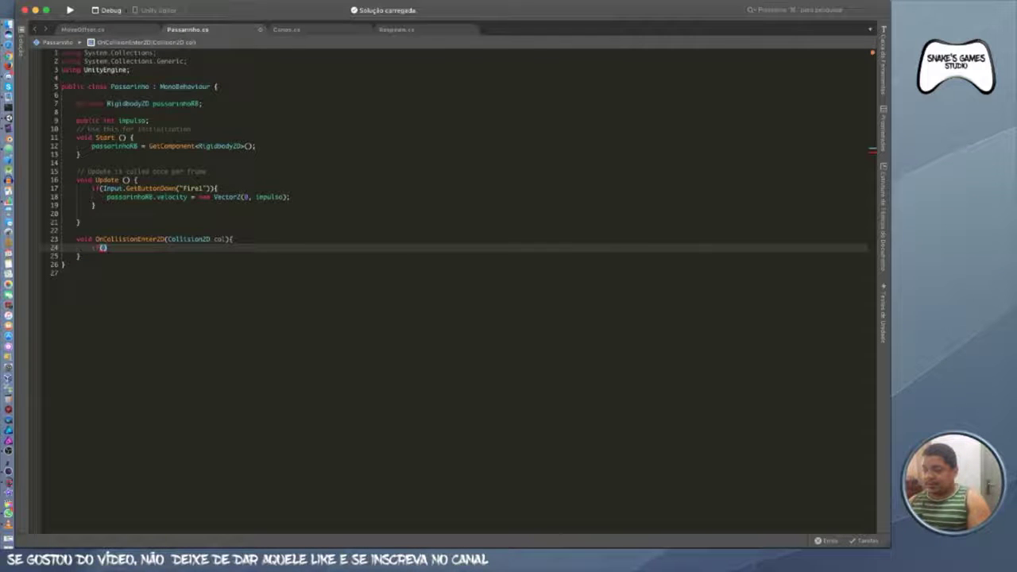
{"action": "type", "text": "col.game"}
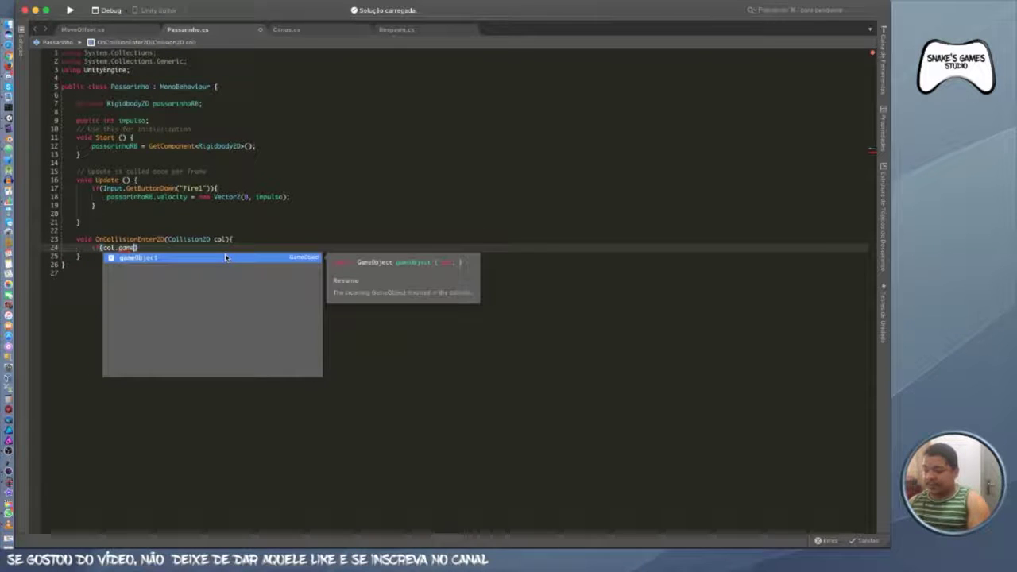
{"action": "key", "text": "Return"}
{"action": "type", "text": ".ta"}
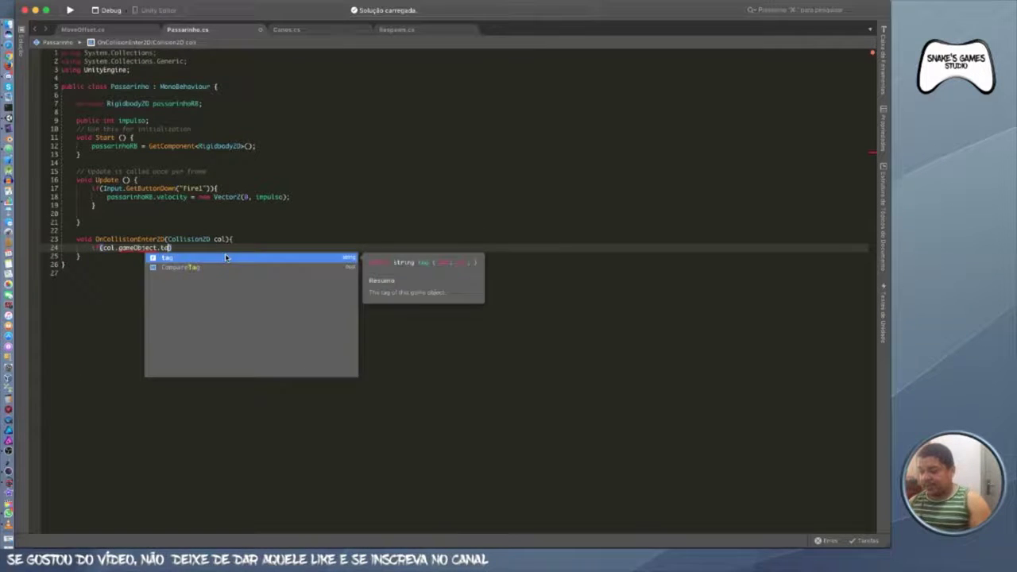
{"action": "key", "text": "Return"}
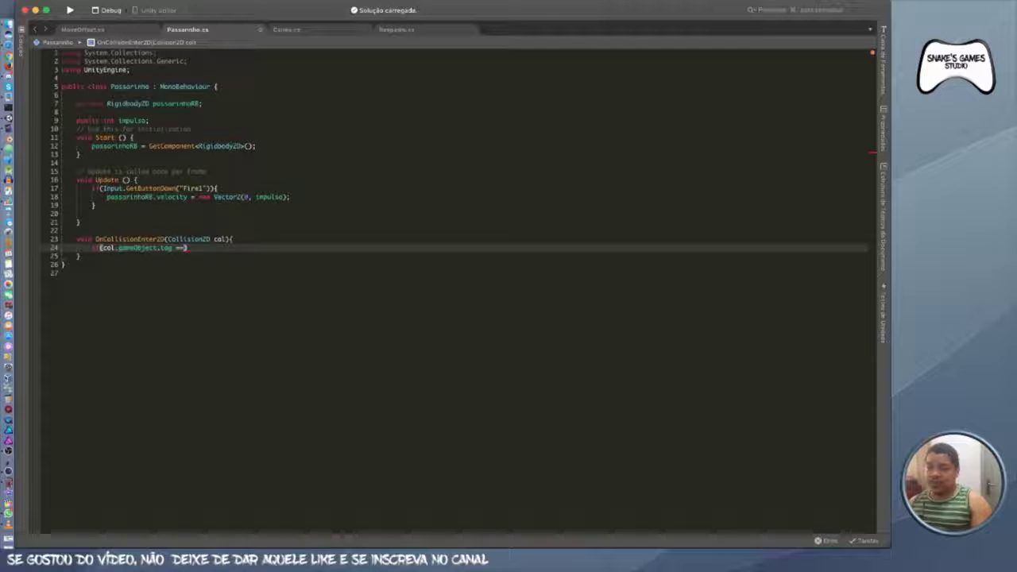
{"action": "key", "text": "BackSpace"}
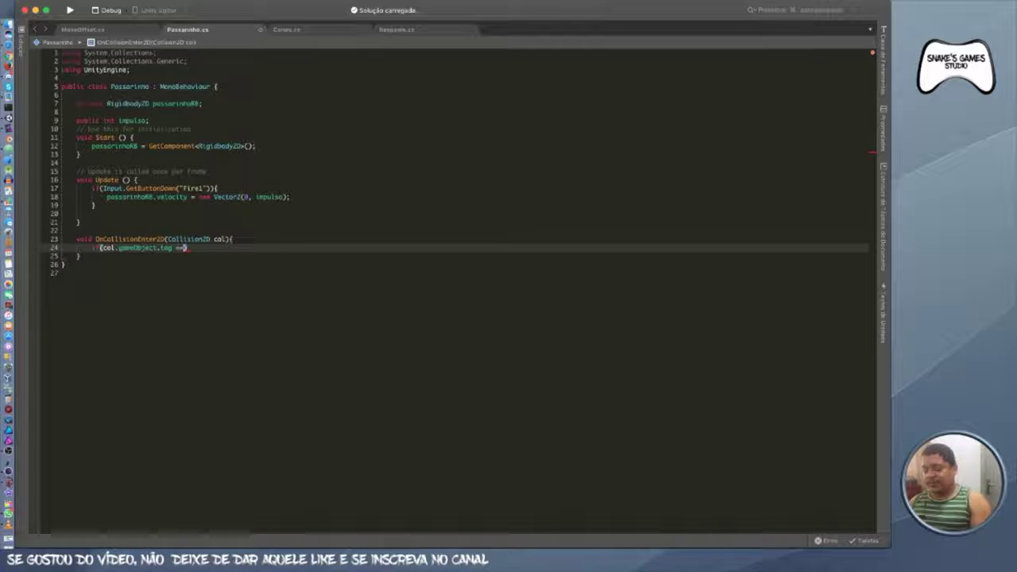
{"action": "type", "text": "= "}
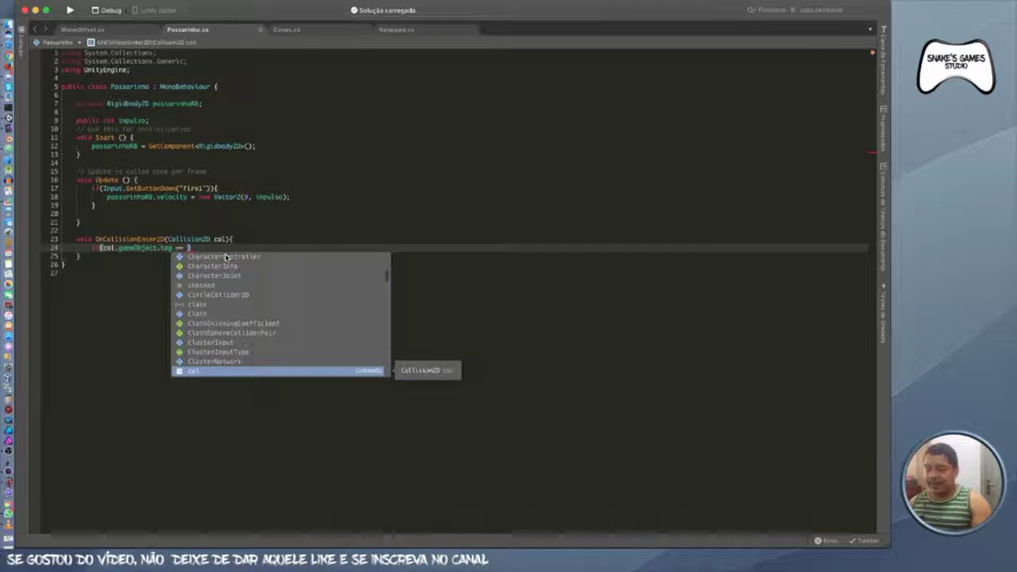
{"action": "type", "text": "\"Cano"}
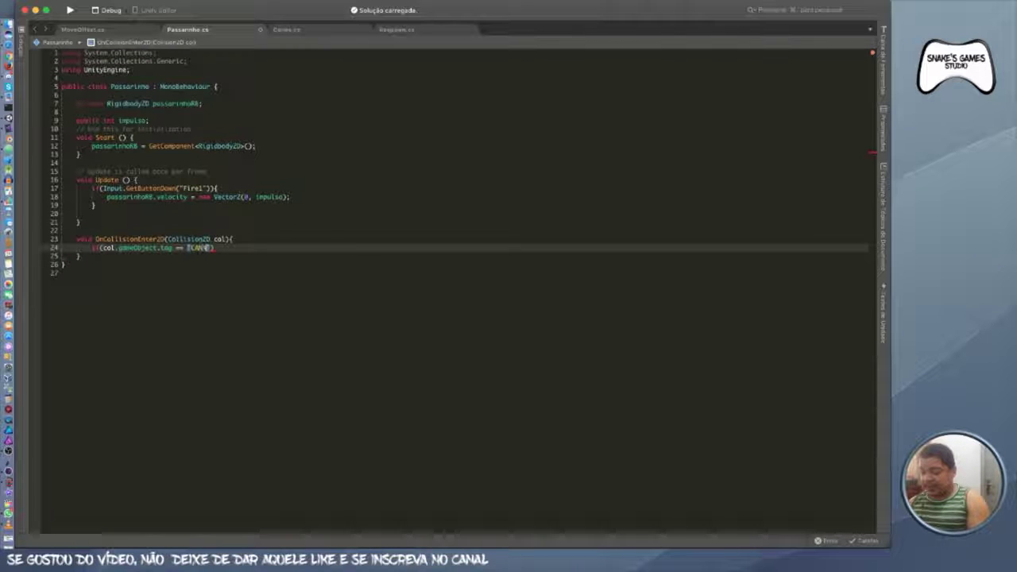
{"action": "type", "text": "\"){"}
{"action": "key", "text": "Return"}
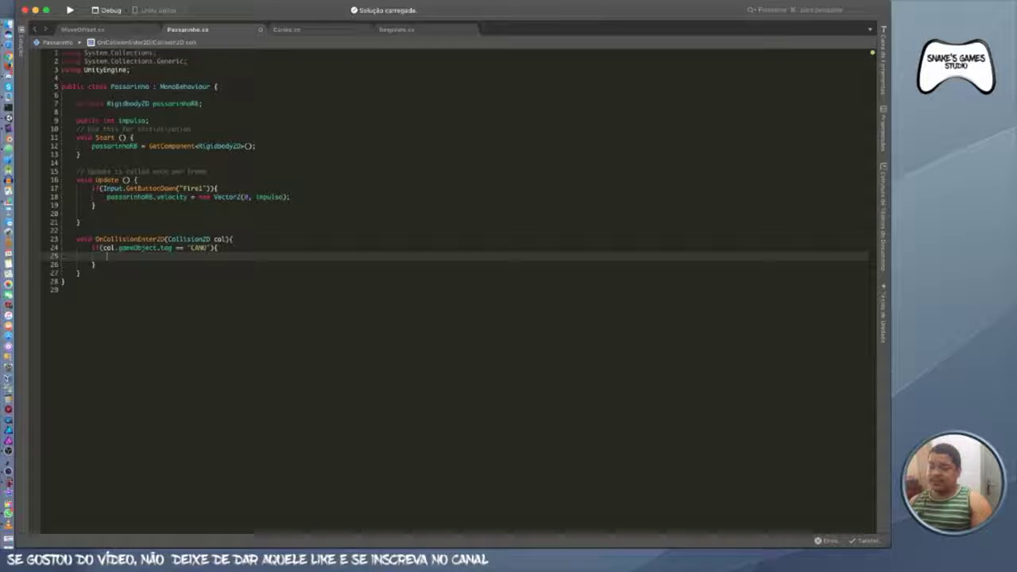
- Inside the if block, print "MORREU"
{"action": "type", "text": "print"}
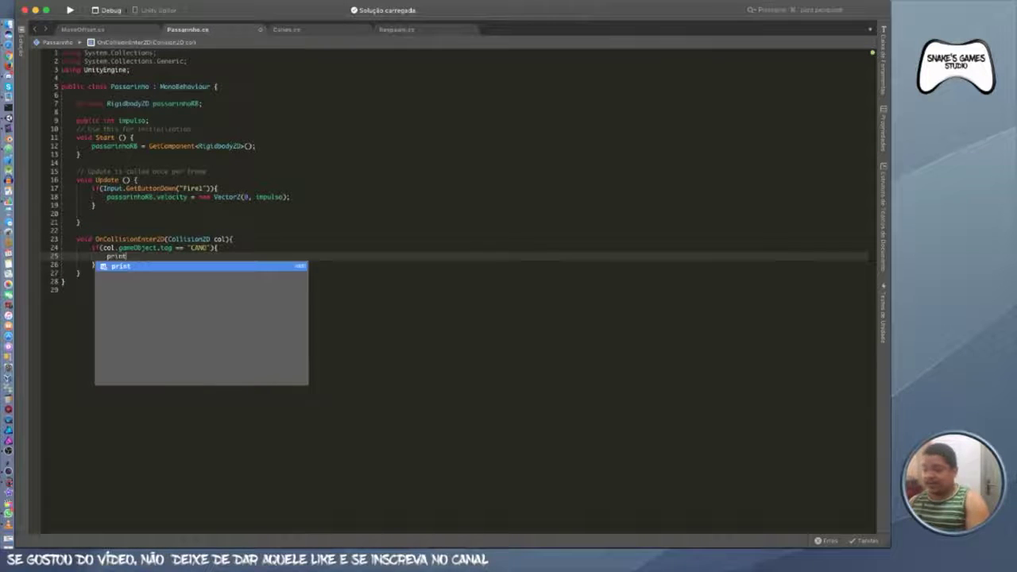
{"action": "type", "text": "("}
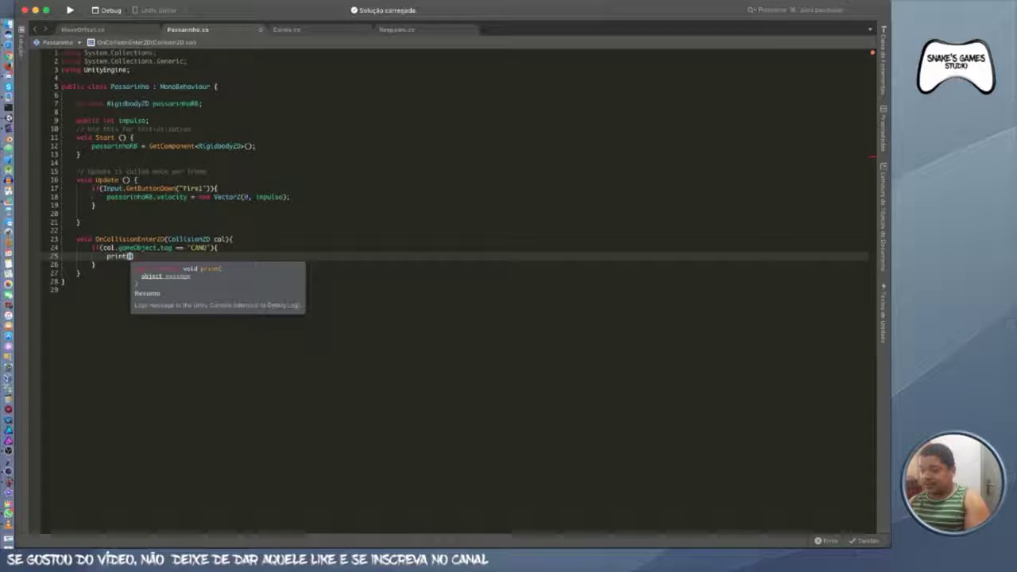
{"action": "type", "text": "c"}
{"action": "key", "text": "BackSpace"}
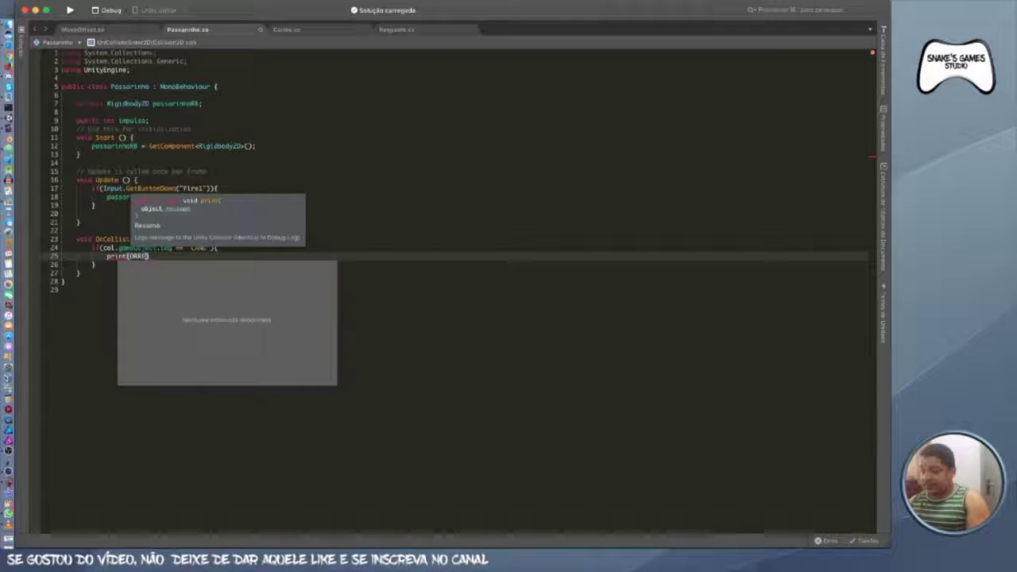
{"action": "key", "text": "Escape"}
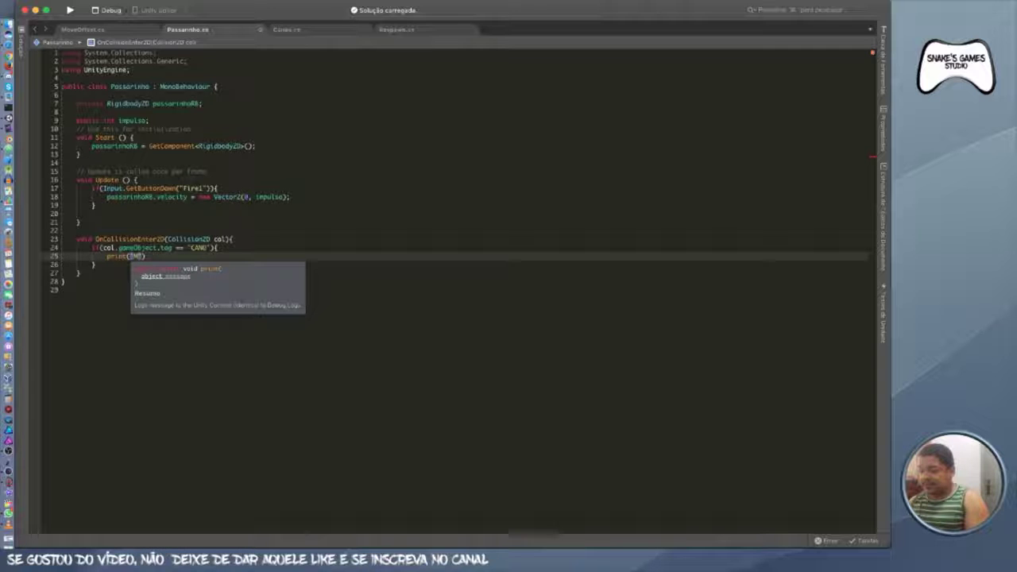
{"action": "type", "text": "RREU"}
{"action": "key", "text": "End"}
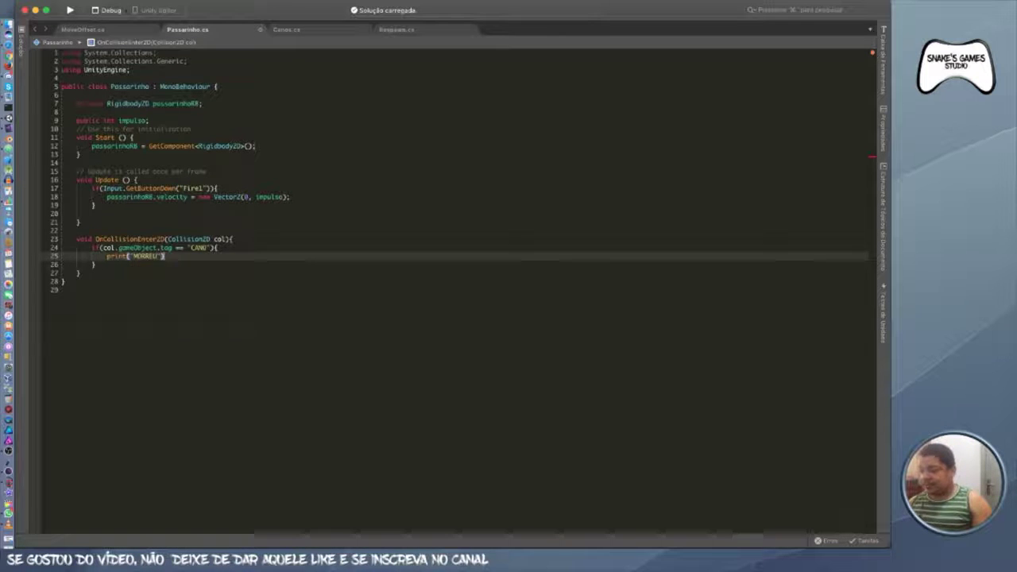
{"action": "type", "text": ";"}
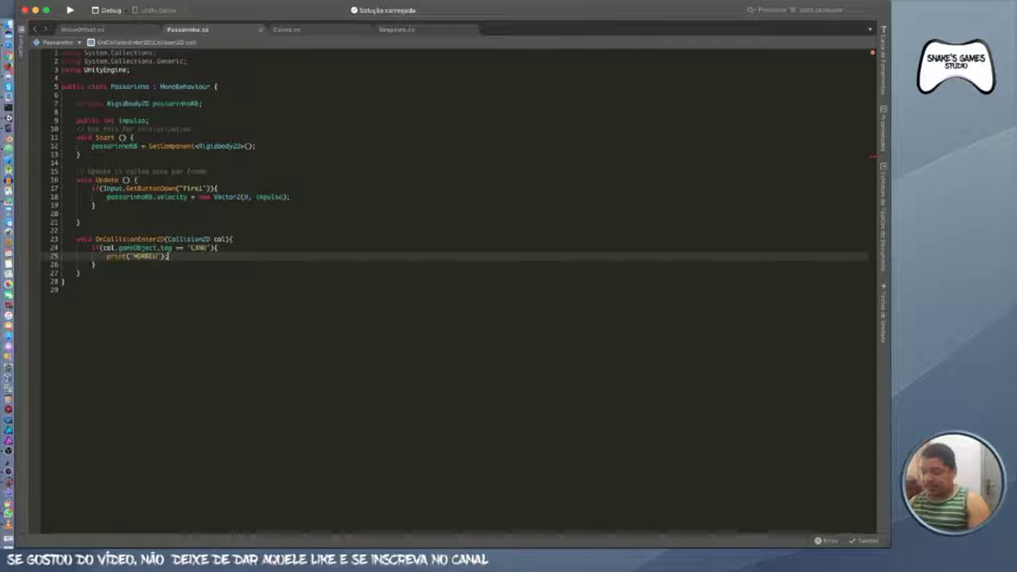
{"action": "key", "text": "Down"}
{"action": "key", "text": "Down"}
{"action": "key", "text": "Down"}
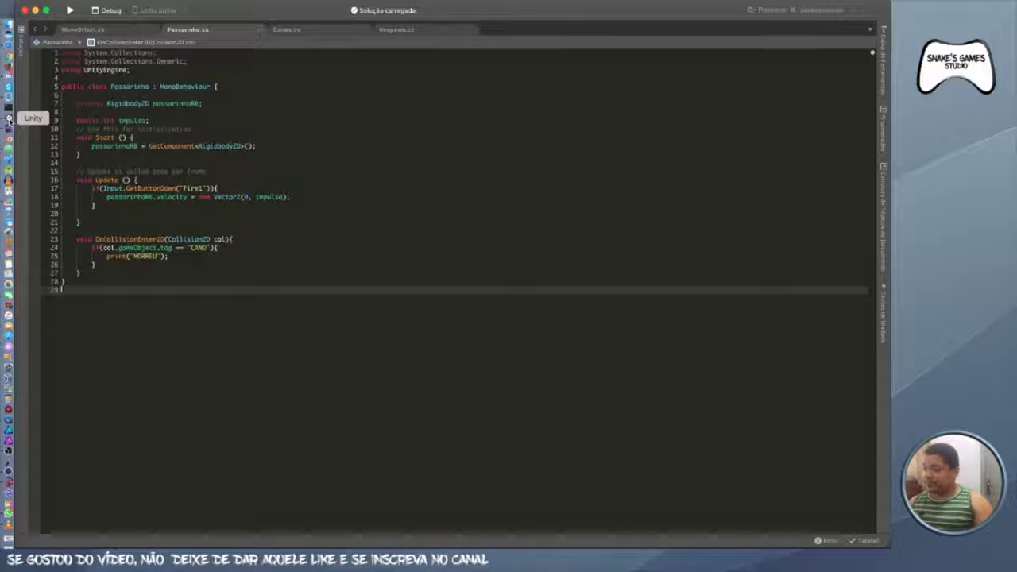
{"action": "left_click", "coordinate": [16, 136]}
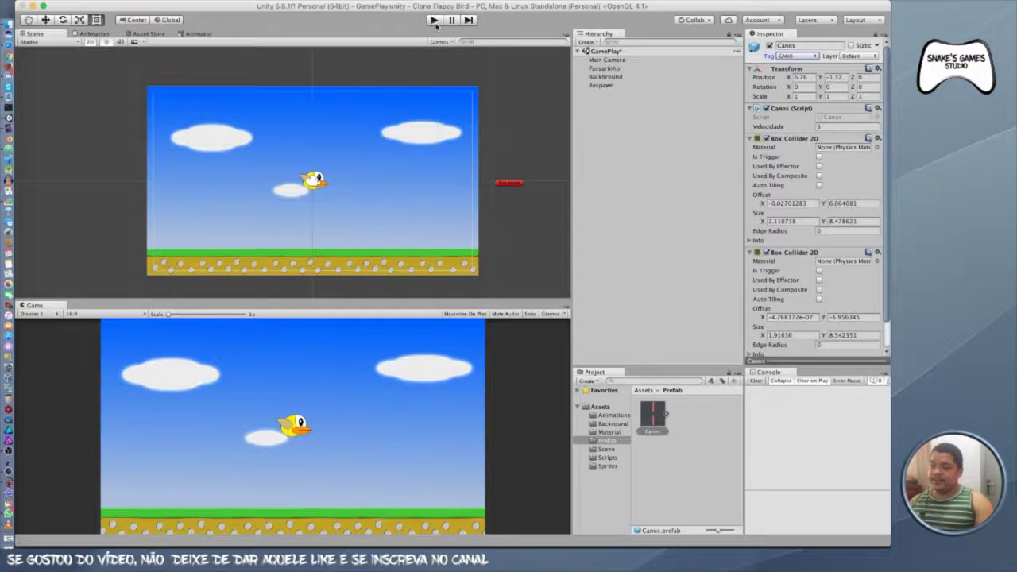
- Play-test, flapping the bird into a pipe until MORREU appears in the Console, then stop
{"action": "left_click", "coordinate": [434, 22]}
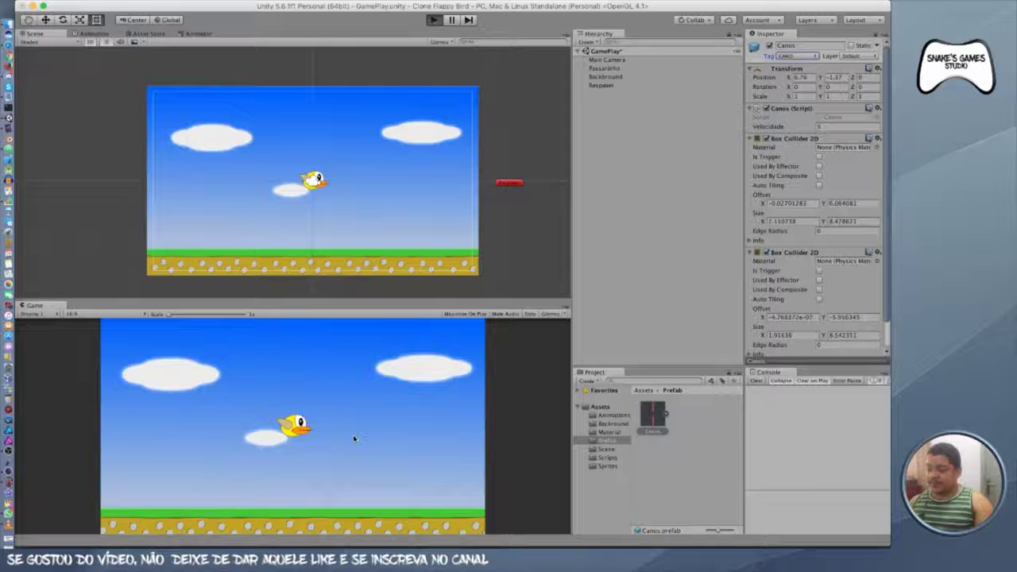
{"action": "key", "text": "ctrl+p"}
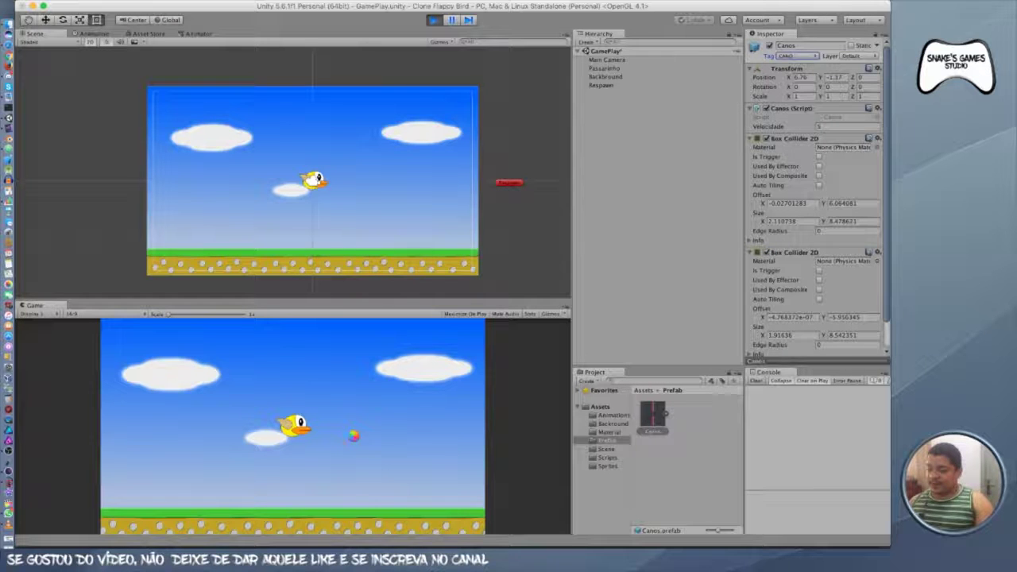
{"action": "left_click", "coordinate": [354, 438]}
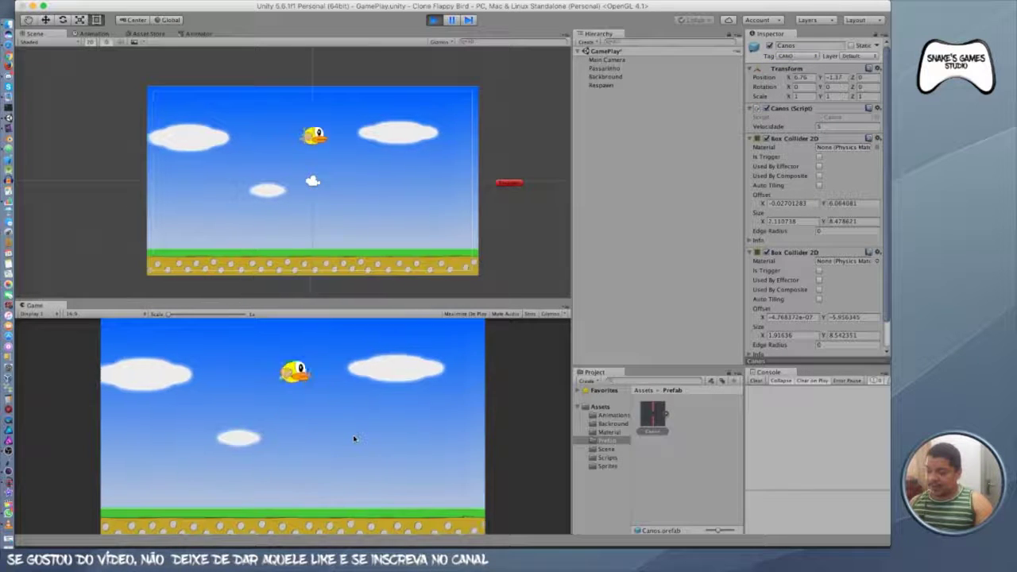
{"action": "left_click", "coordinate": [353, 438]}
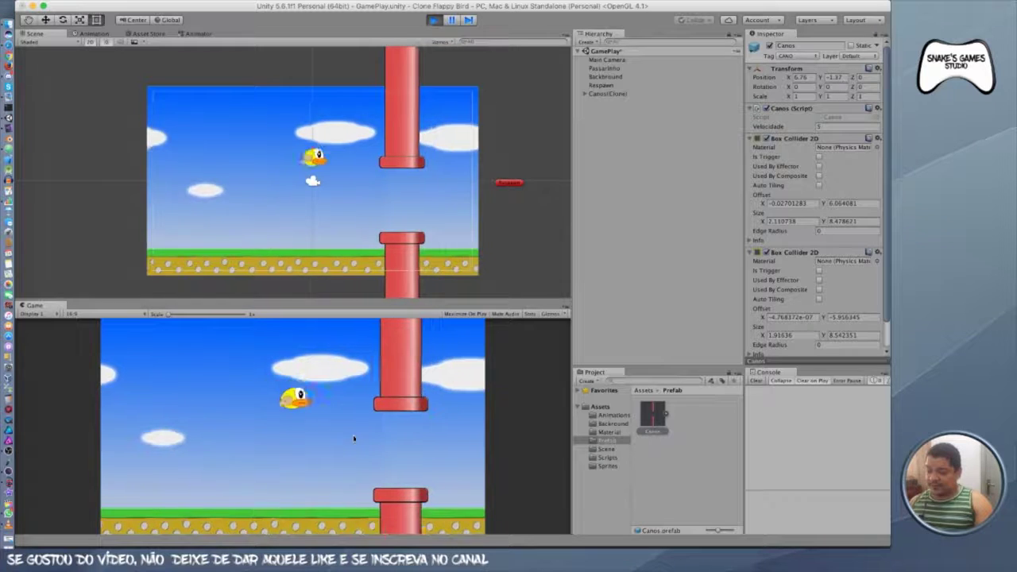
{"action": "left_click", "coordinate": [353, 435]}
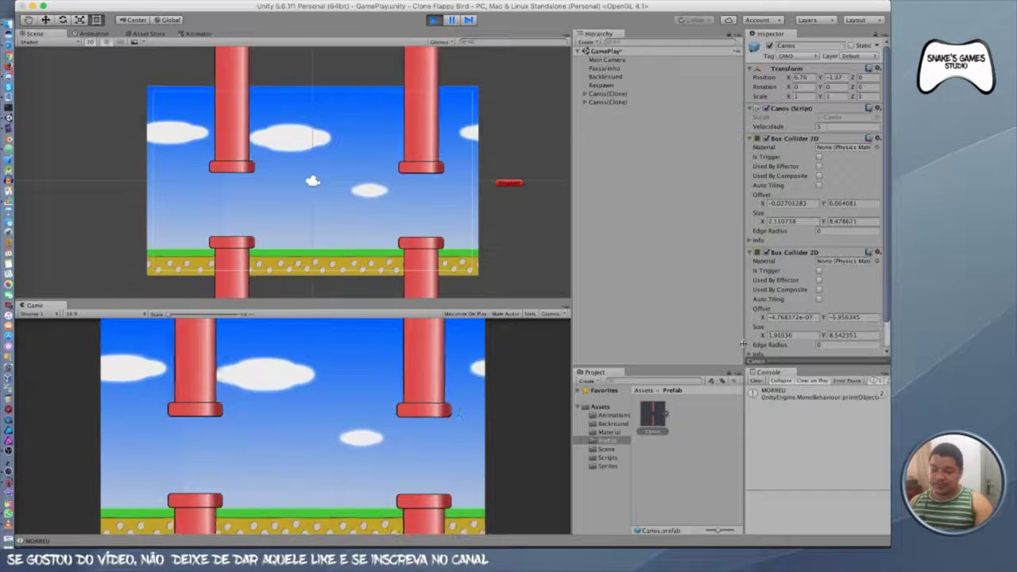
{"action": "left_click", "coordinate": [433, 20]}
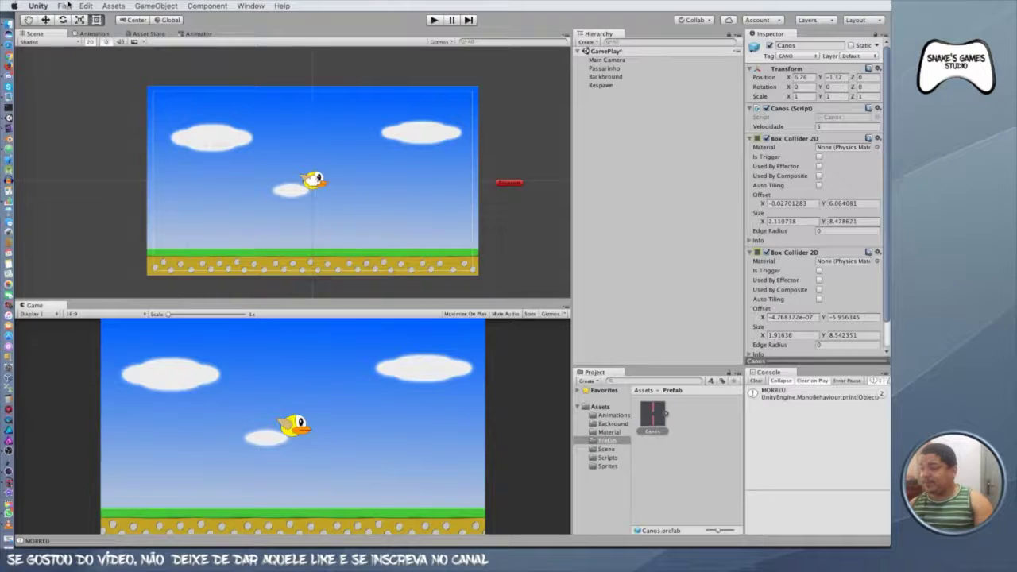
- Save the scene as 'FimJogo' in Assets/Scene and show that folder's scenes
{"action": "left_click", "coordinate": [66, 6]}
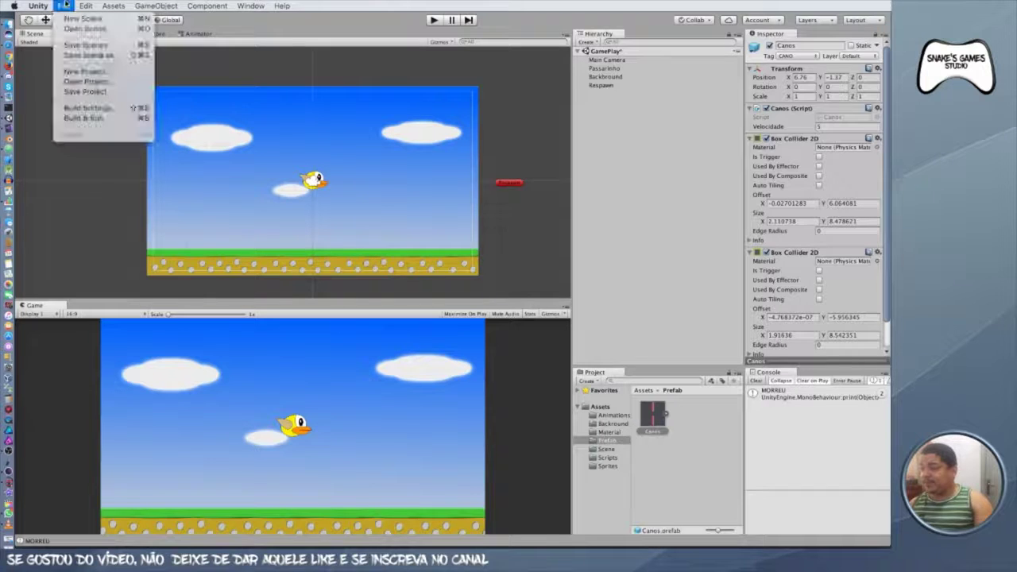
{"action": "left_click", "coordinate": [93, 56]}
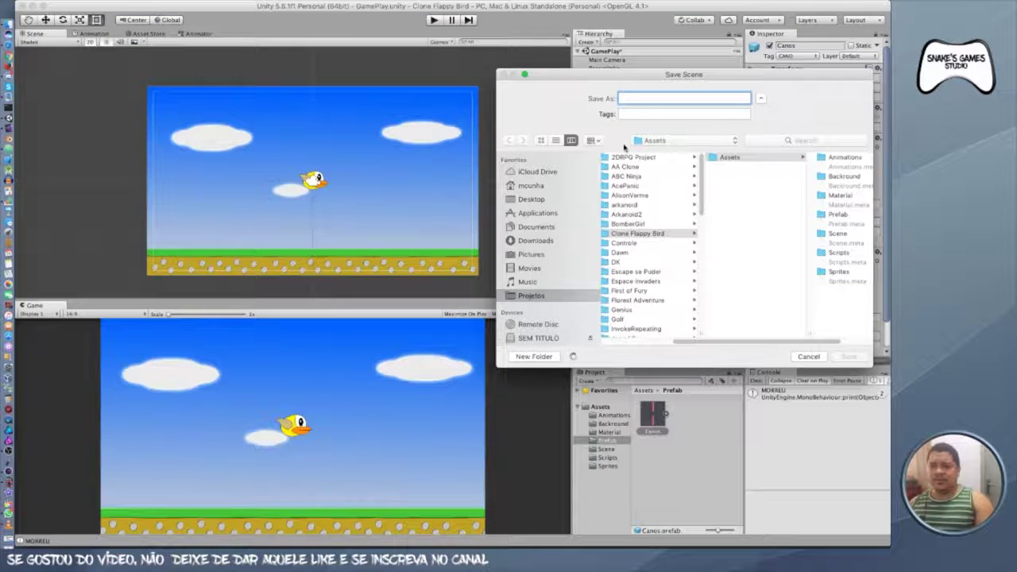
{"action": "left_click", "coordinate": [842, 234]}
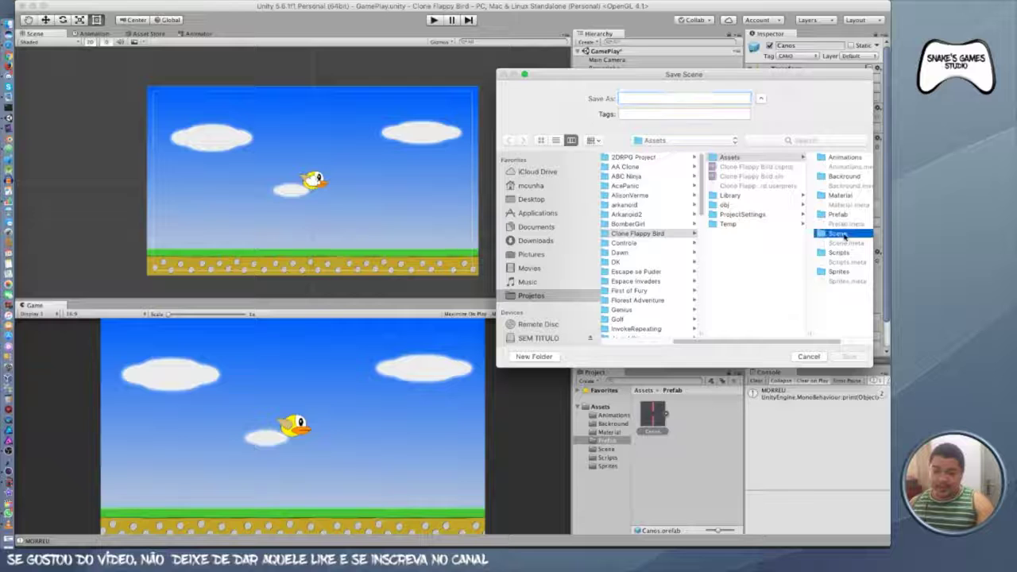
{"action": "left_click", "coordinate": [668, 97]}
{"action": "type", "text": "Fim"}
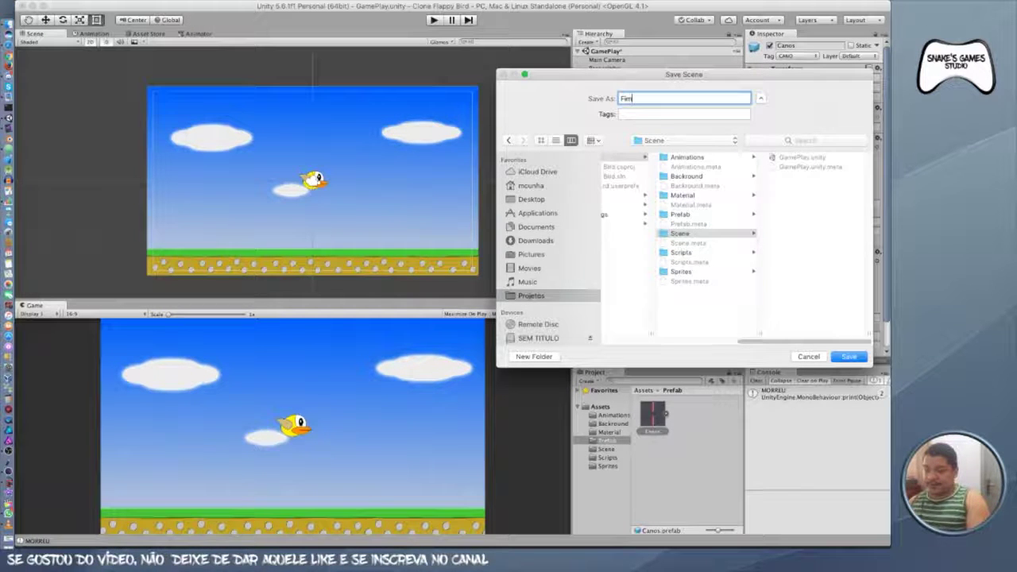
{"action": "type", "text": "Jogo"}
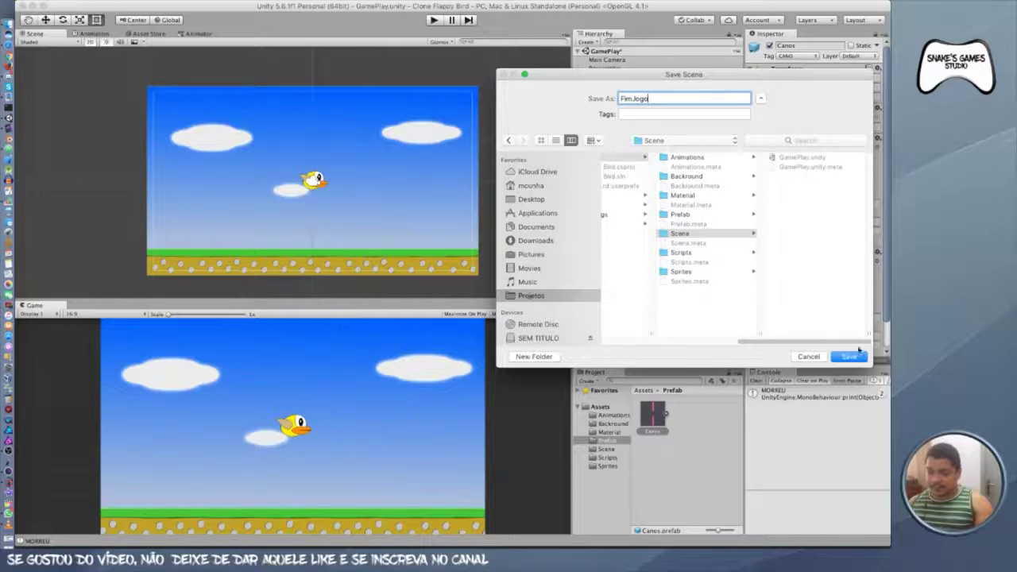
{"action": "left_click", "coordinate": [859, 362]}
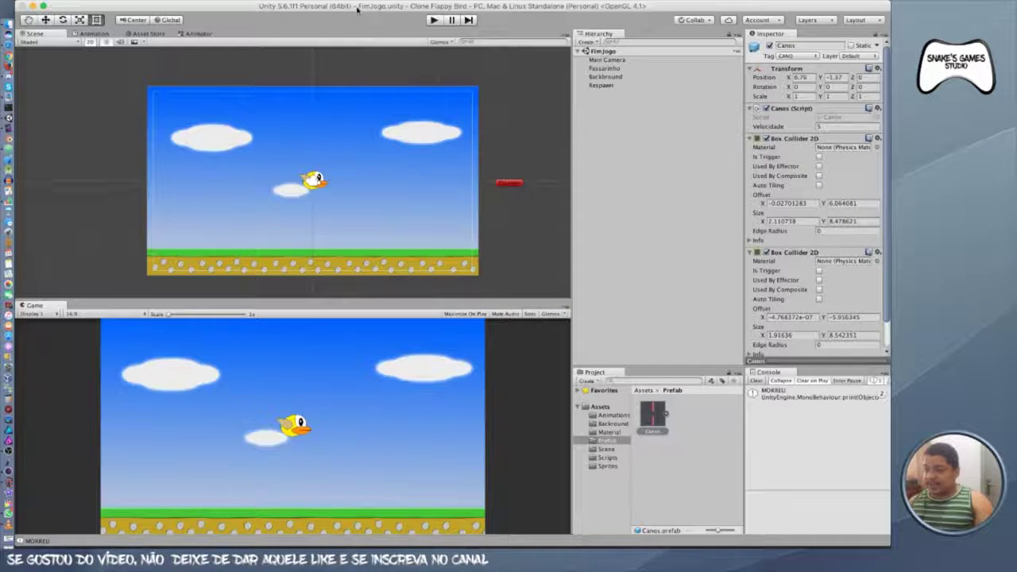
{"action": "left_click", "coordinate": [608, 449]}
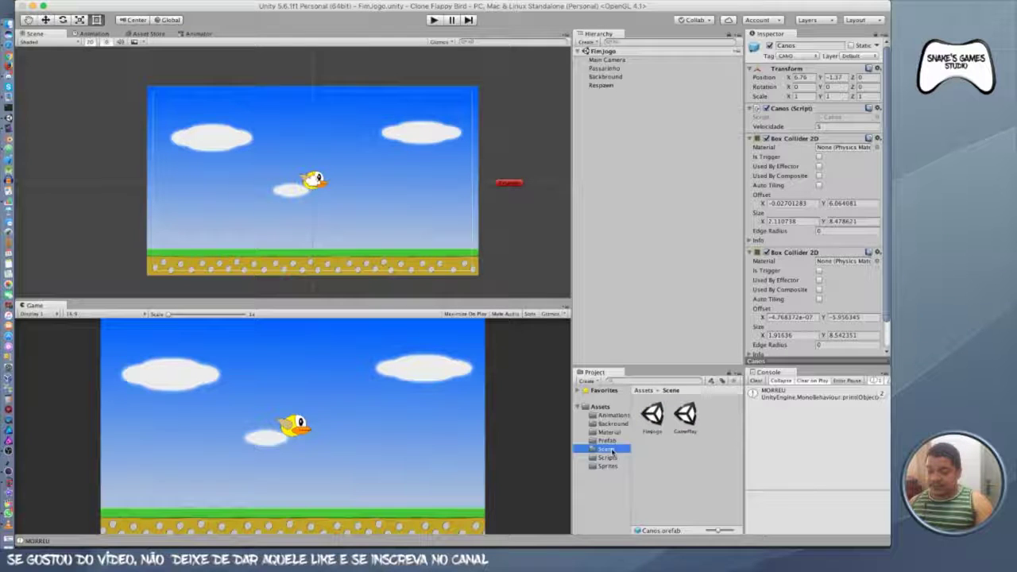
- Open the FimJogo scene and delete the Respawn and Passarinho objects from its Hierarchy
{"action": "left_click", "coordinate": [685, 416]}
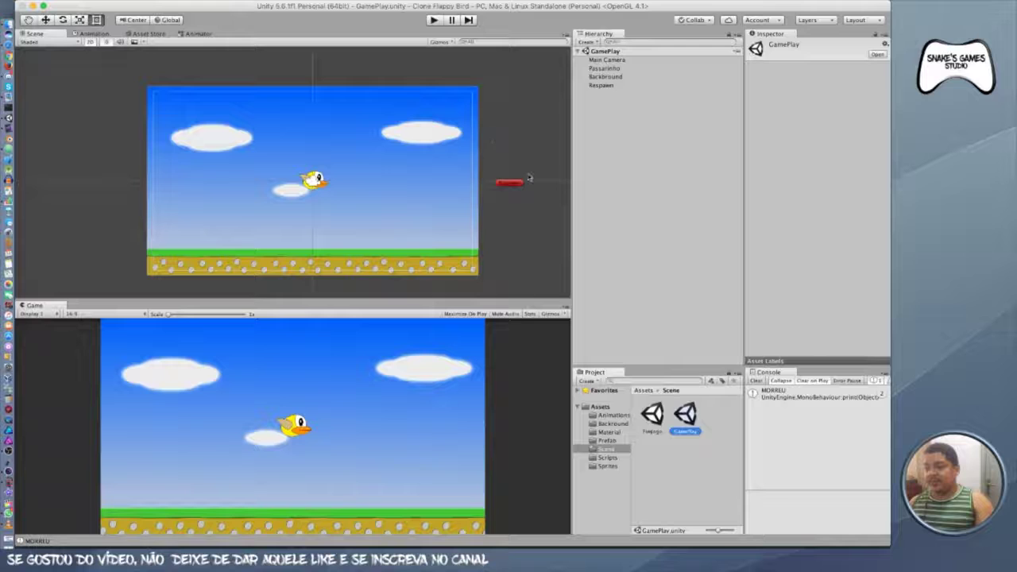
{"action": "double_click", "coordinate": [652, 415]}
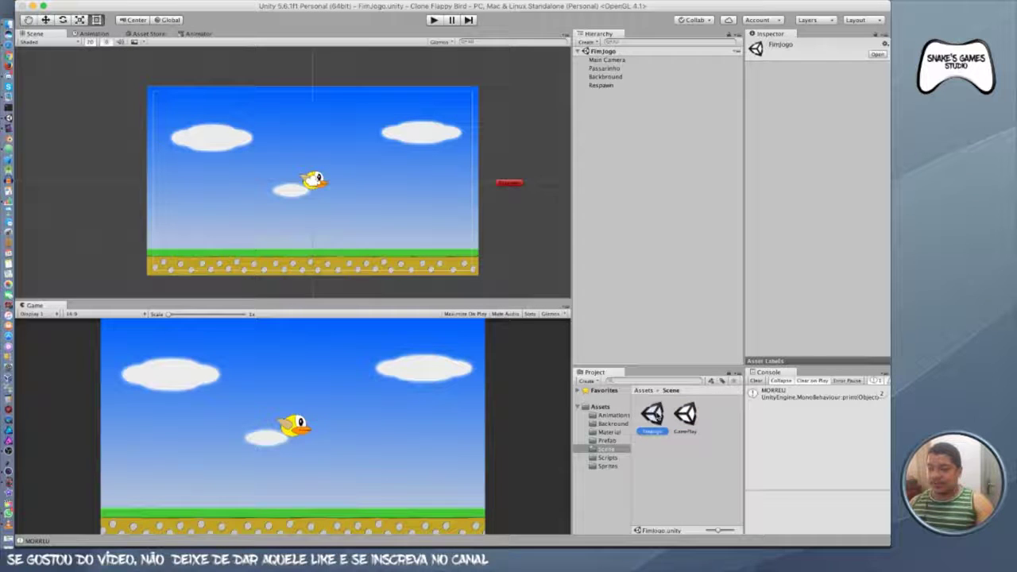
{"action": "left_click", "coordinate": [621, 85]}
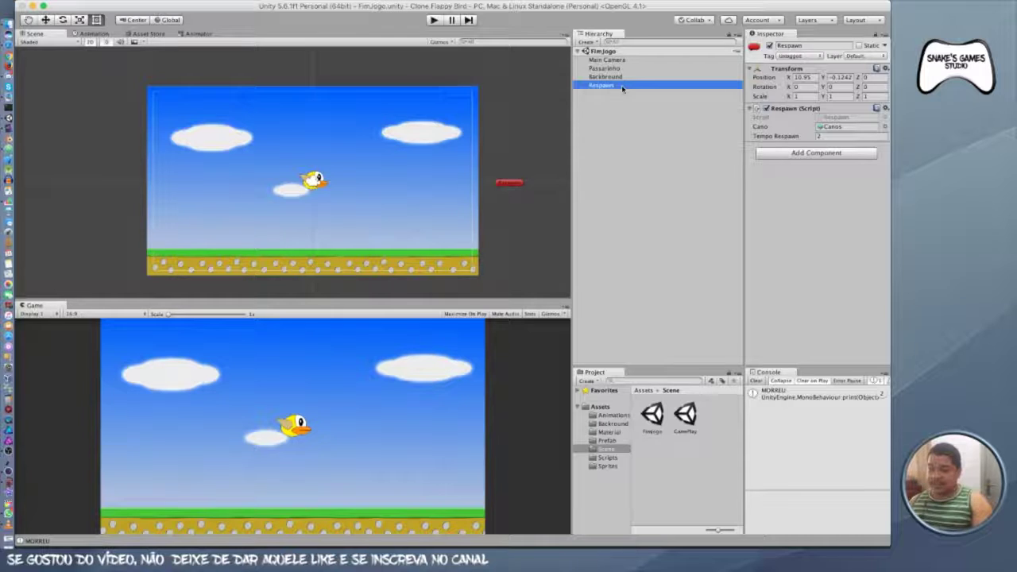
{"action": "key", "text": "Delete"}
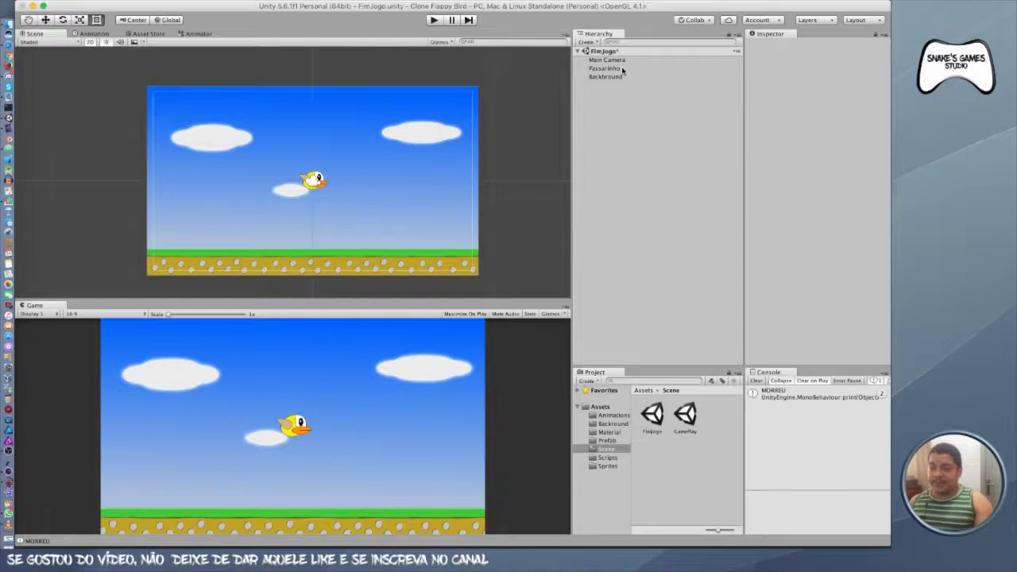
{"action": "left_click", "coordinate": [622, 70]}
{"action": "key", "text": "Delete"}
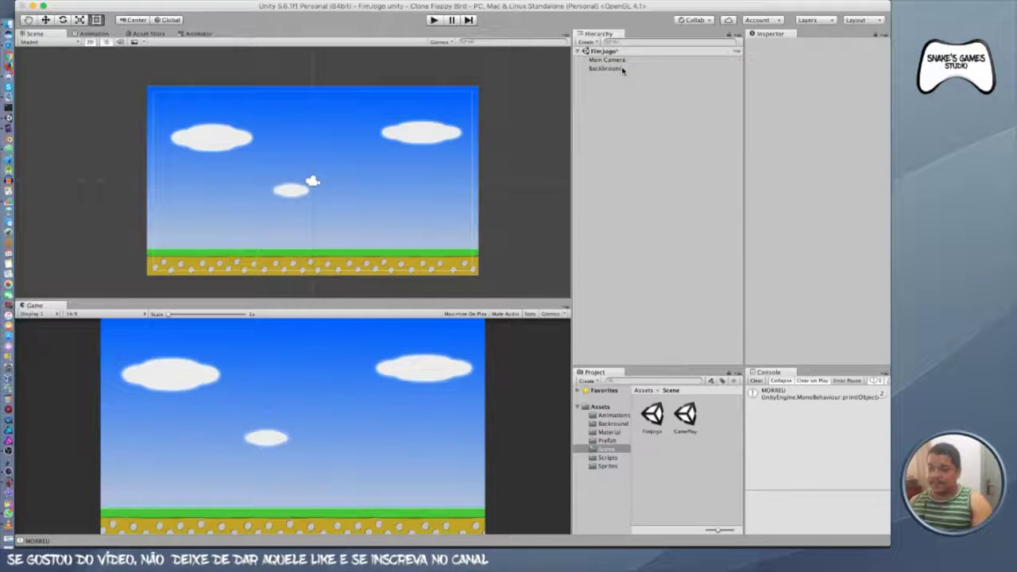
{"action": "right_click", "coordinate": [602, 116]}
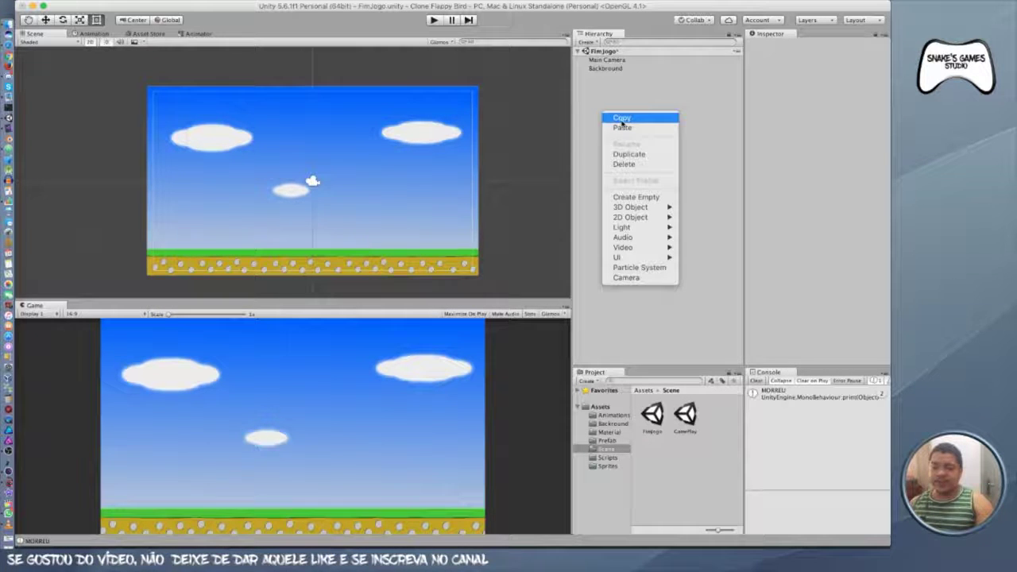
- Add a UI Text and set the Canvas to Screen Space - Camera using Main Camera
{"action": "mouse_move", "coordinate": [638, 261]}
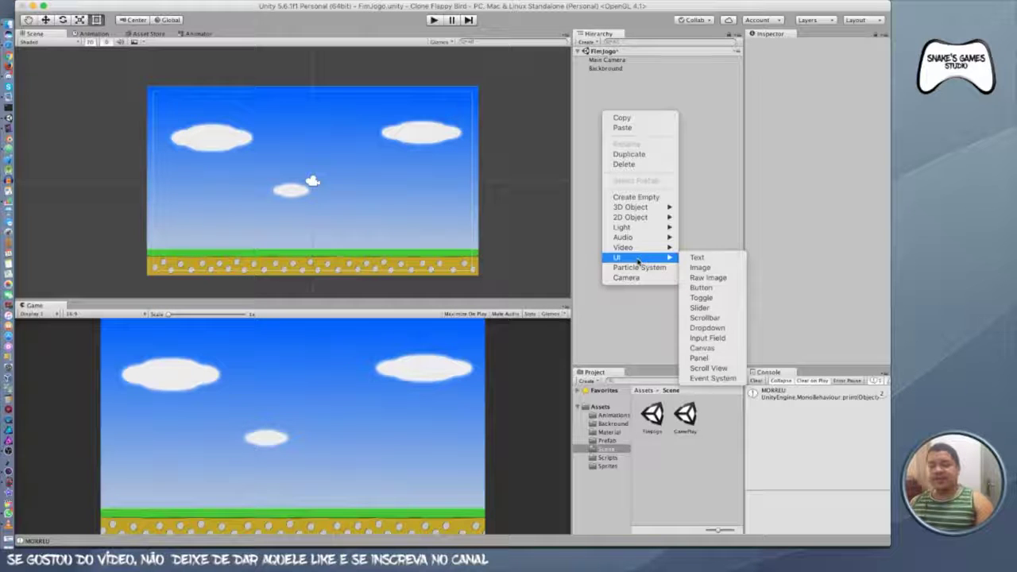
{"action": "left_click", "coordinate": [700, 263]}
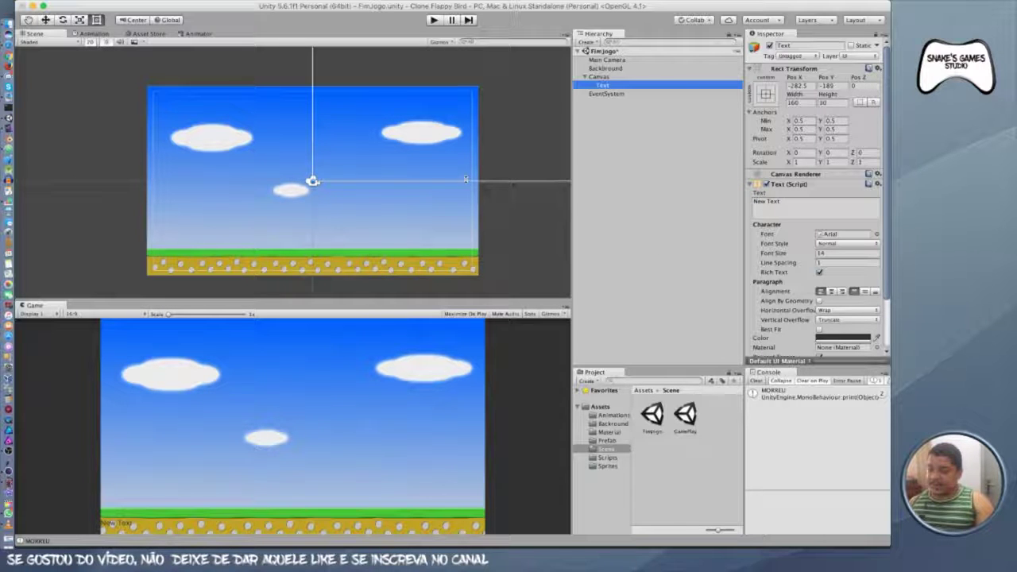
{"action": "left_click", "coordinate": [620, 77]}
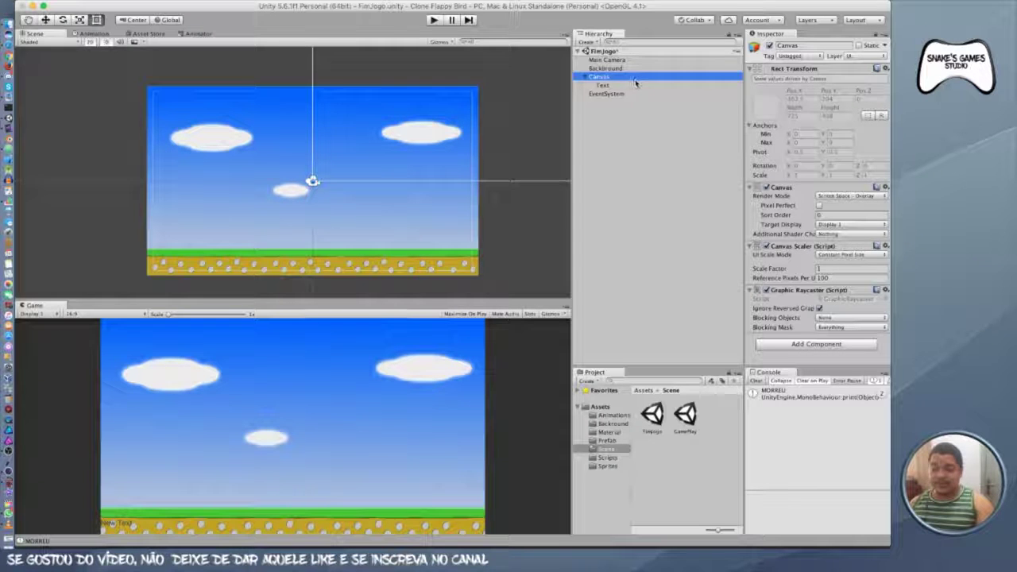
{"action": "left_click", "coordinate": [857, 196]}
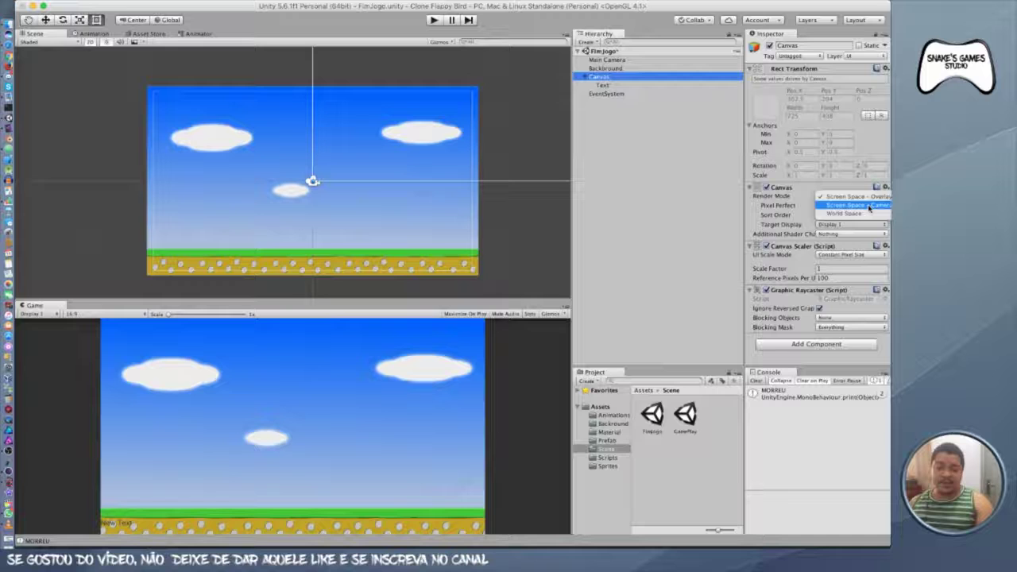
{"action": "left_click", "coordinate": [869, 206]}
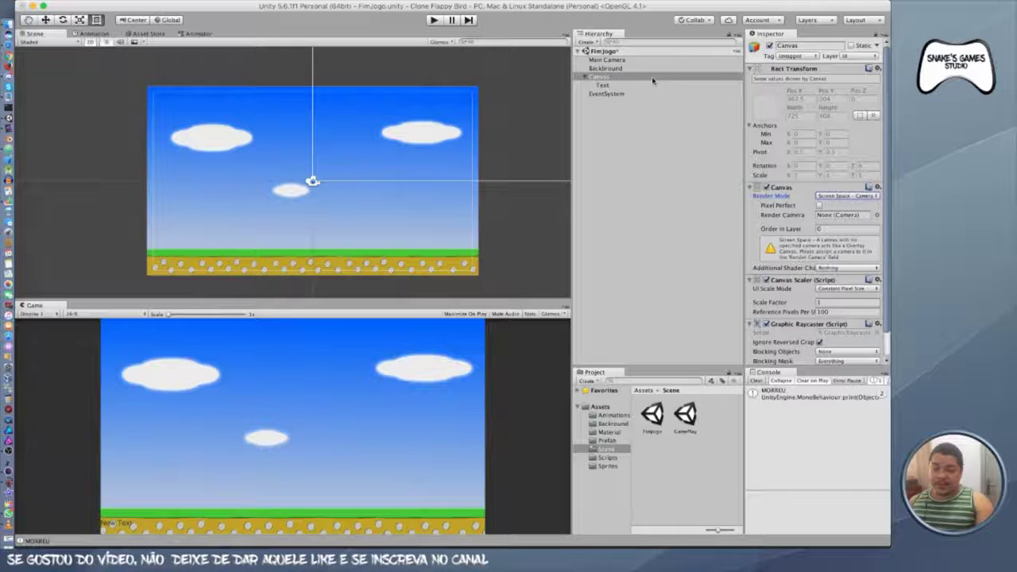
{"action": "left_click_drag", "start_coordinate": [626, 61], "coordinate": [834, 218]}
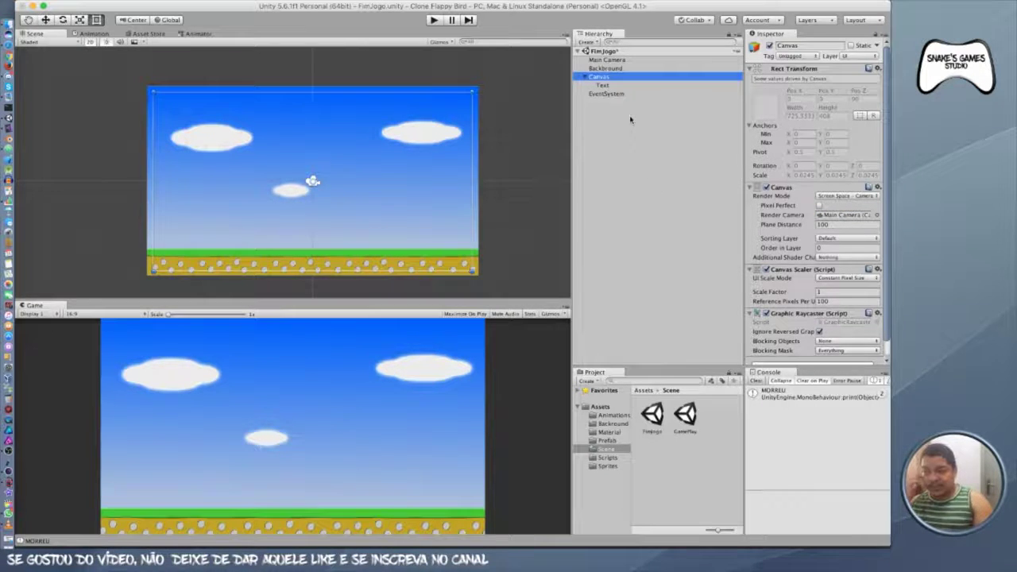
- Set the canvas Plane Distance to 10 and inspect the Text's anchor presets
{"action": "key", "text": "f"}
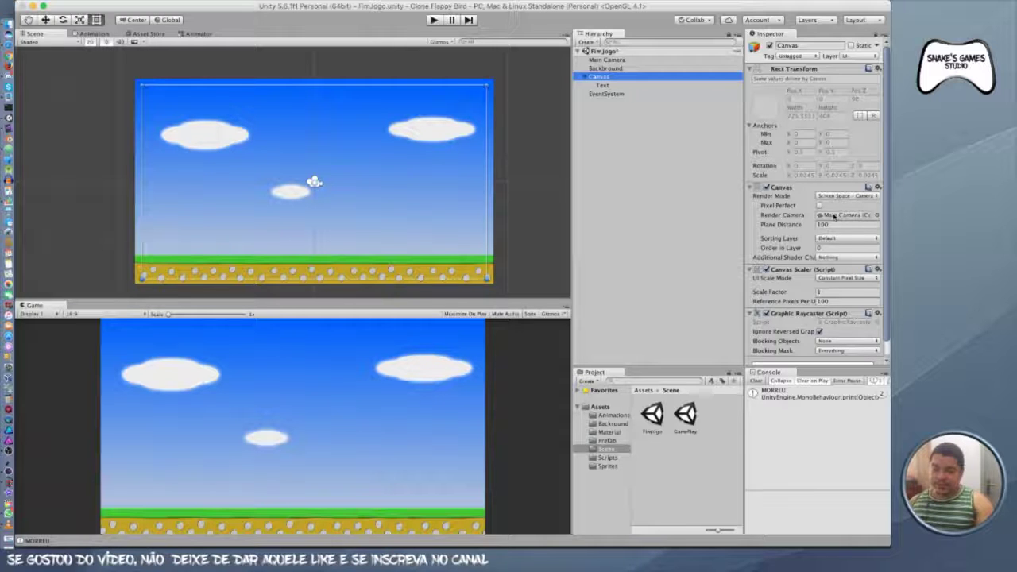
{"action": "left_click", "coordinate": [832, 225]}
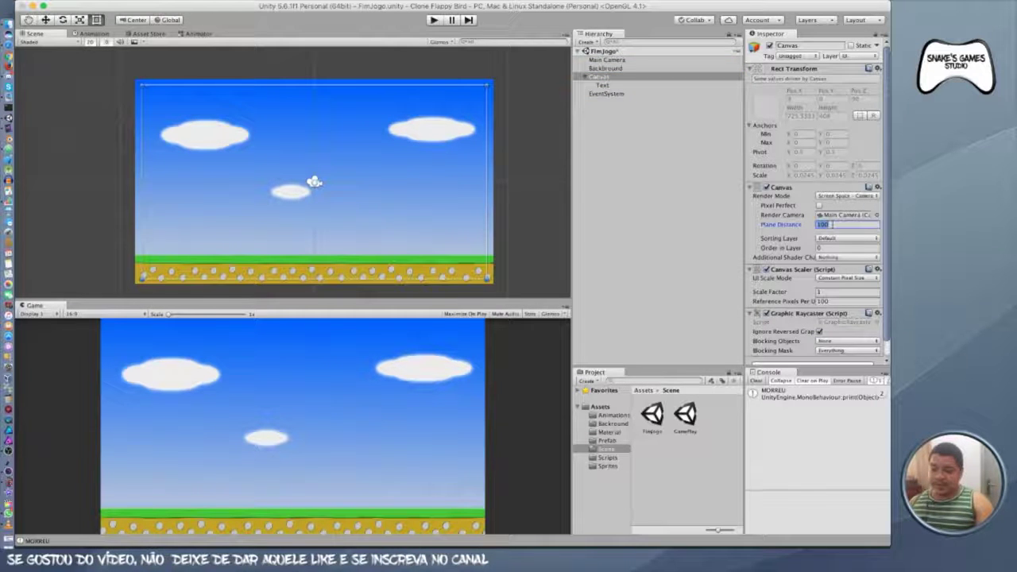
{"action": "type", "text": "10"}
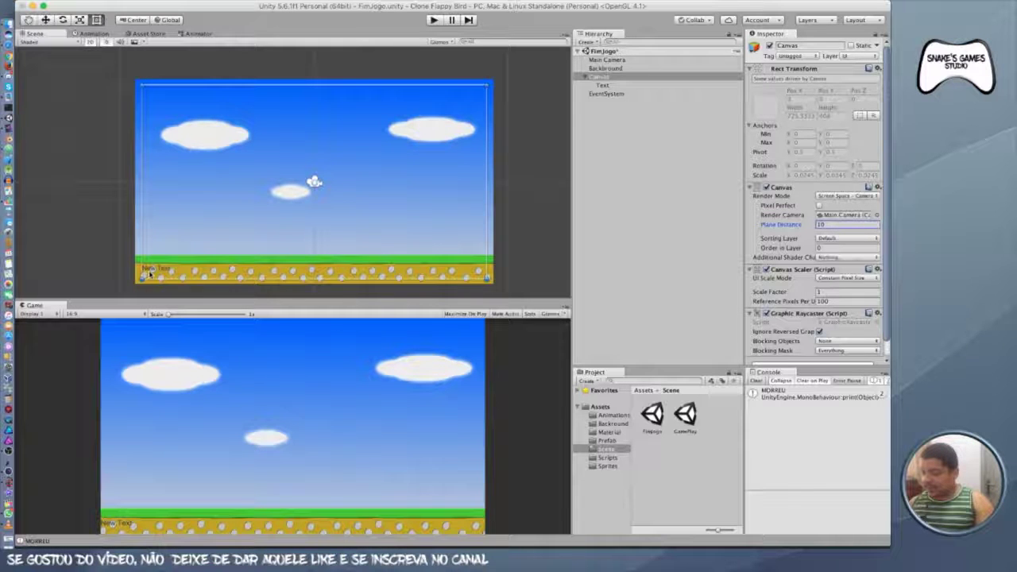
{"action": "left_click", "coordinate": [626, 85]}
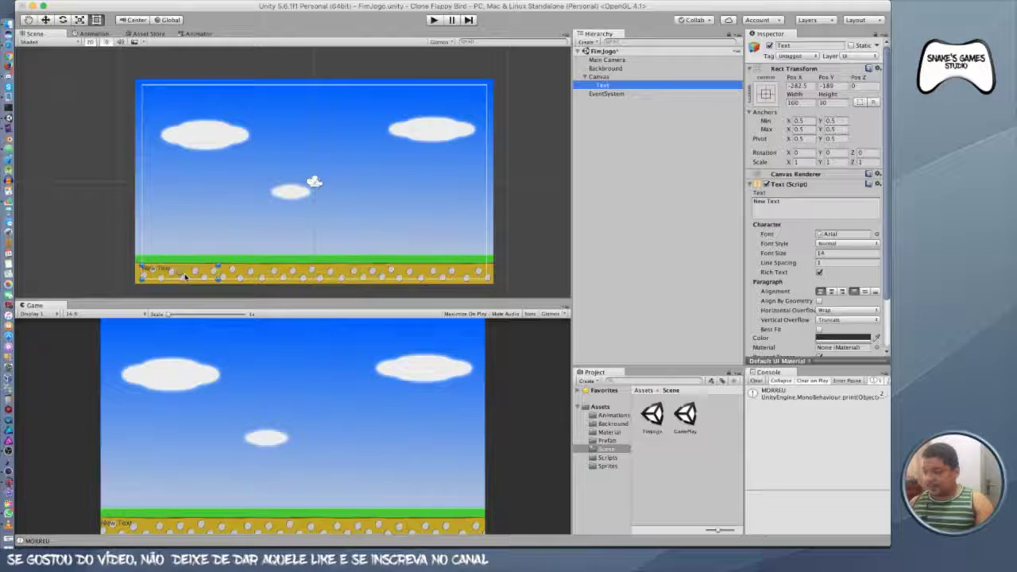
{"action": "left_click", "coordinate": [766, 93]}
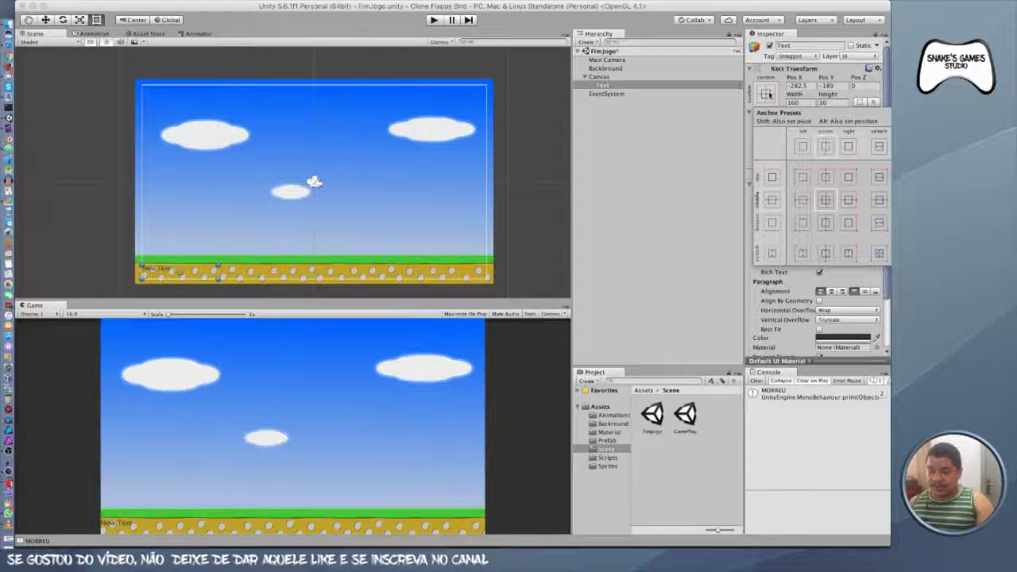
{"action": "left_click", "coordinate": [612, 155]}
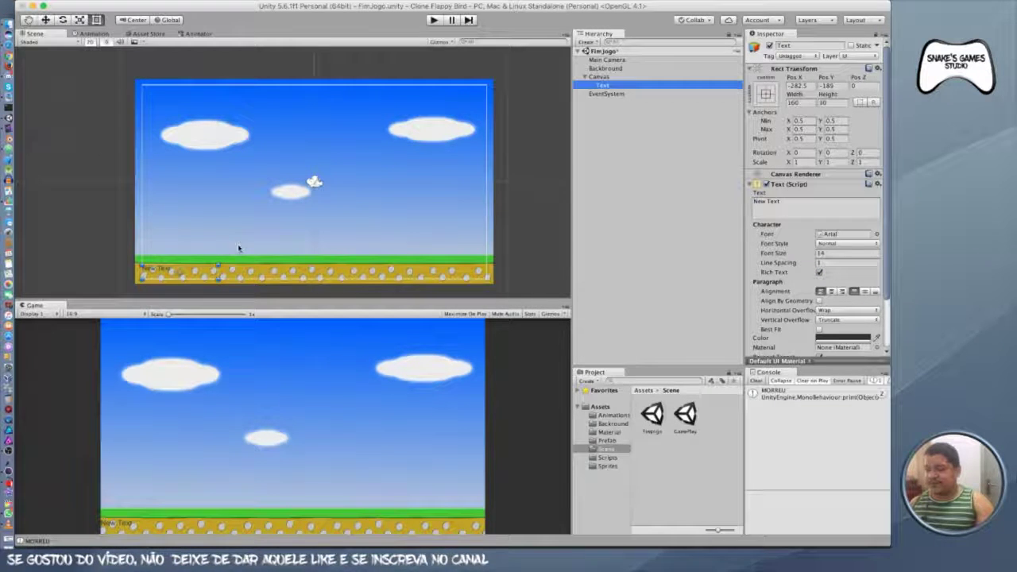
- Move the label up, resize it, enter 'Fim de Jogo!' and set font size 60
{"action": "mouse_move", "coordinate": [204, 272]}
{"action": "left_mouse_down"}
{"action": "mouse_move", "coordinate": [287, 153]}
{"action": "mouse_move", "coordinate": [230, 147]}
{"action": "left_mouse_up"}
{"action": "left_click_drag", "start_coordinate": [403, 187], "coordinate": [405, 188]}
{"action": "left_click_drag", "start_coordinate": [753, 200], "coordinate": [787, 208]}
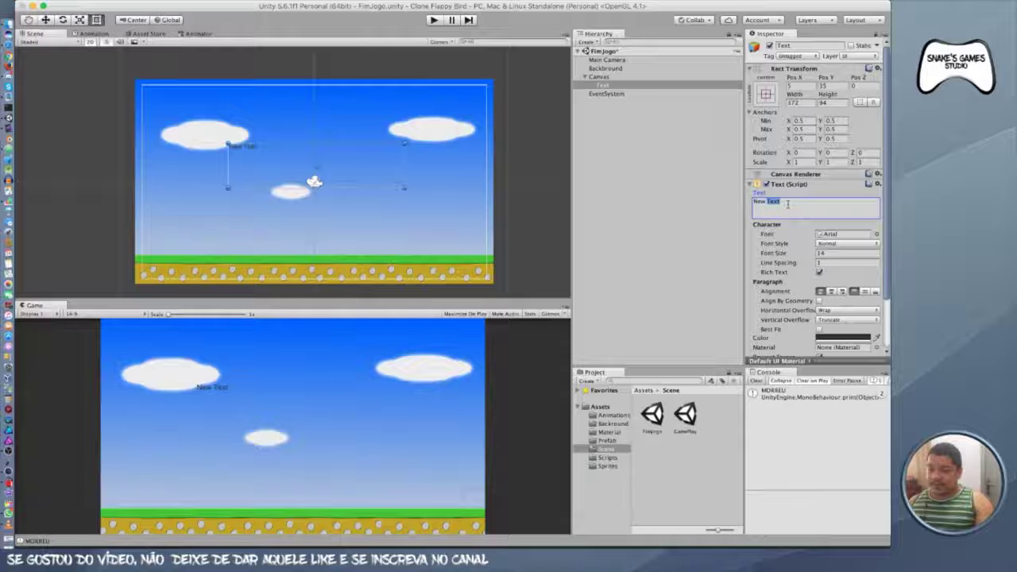
{"action": "type", "text": "Fim de"}
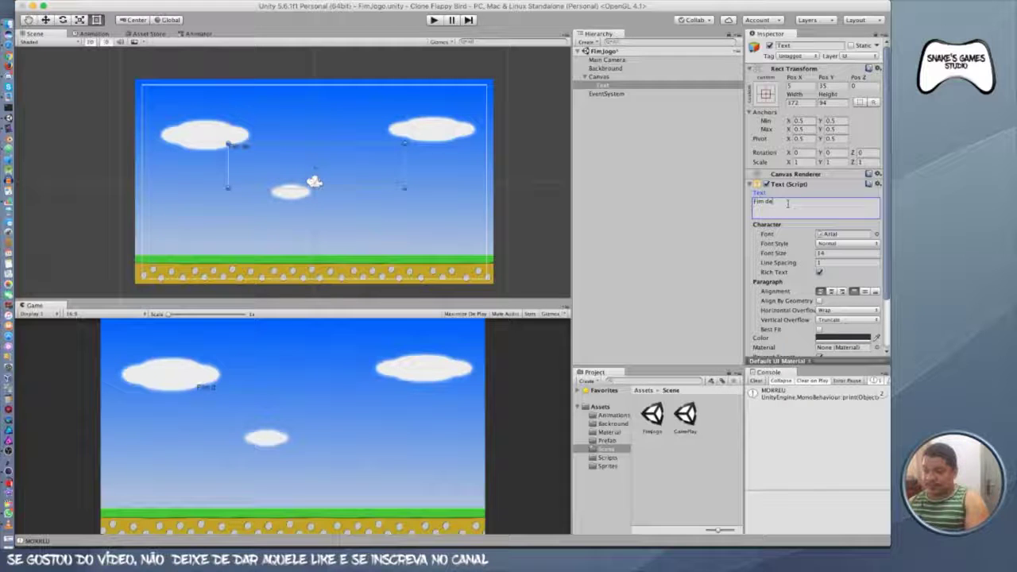
{"action": "type", "text": " Jogo!"}
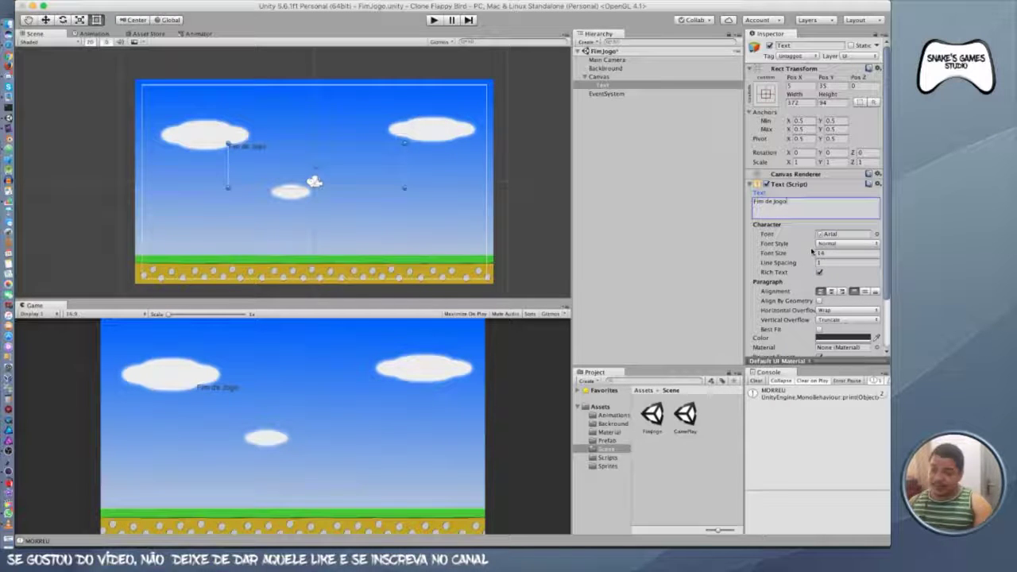
{"action": "left_click", "coordinate": [841, 252]}
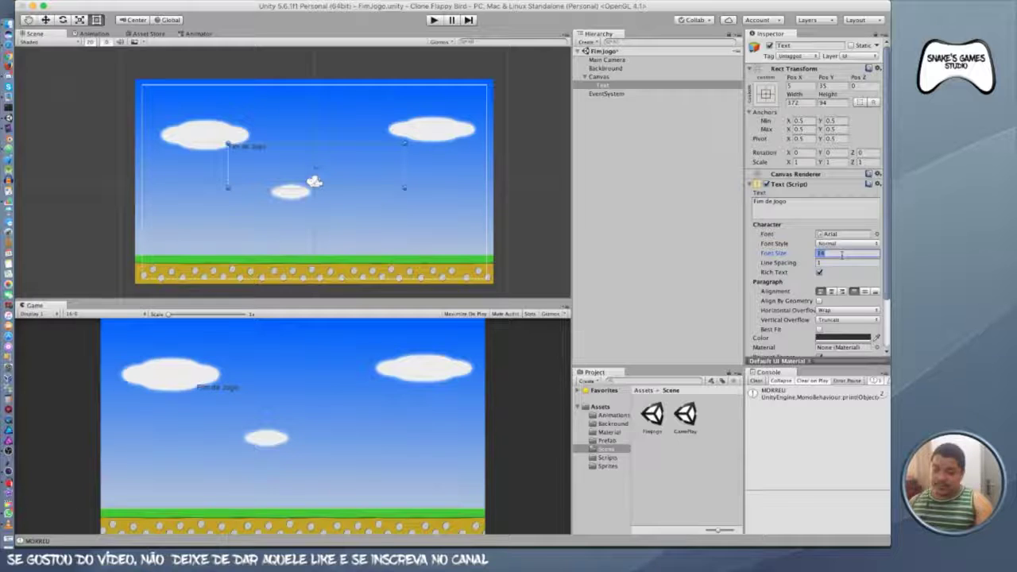
{"action": "type", "text": "40"}
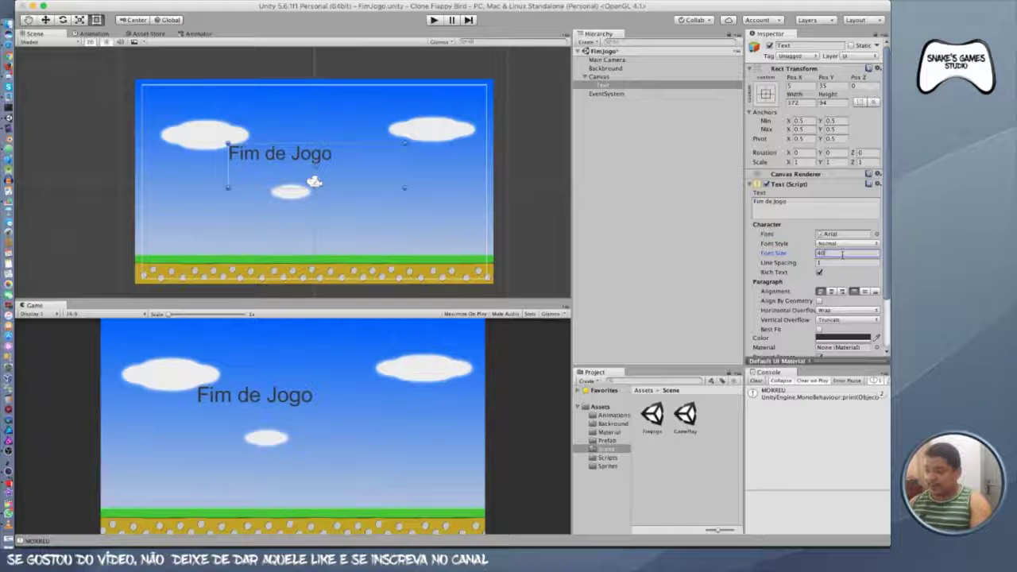
{"action": "key", "text": "BackSpace"}
{"action": "key", "text": "BackSpace"}
{"action": "type", "text": "60"}
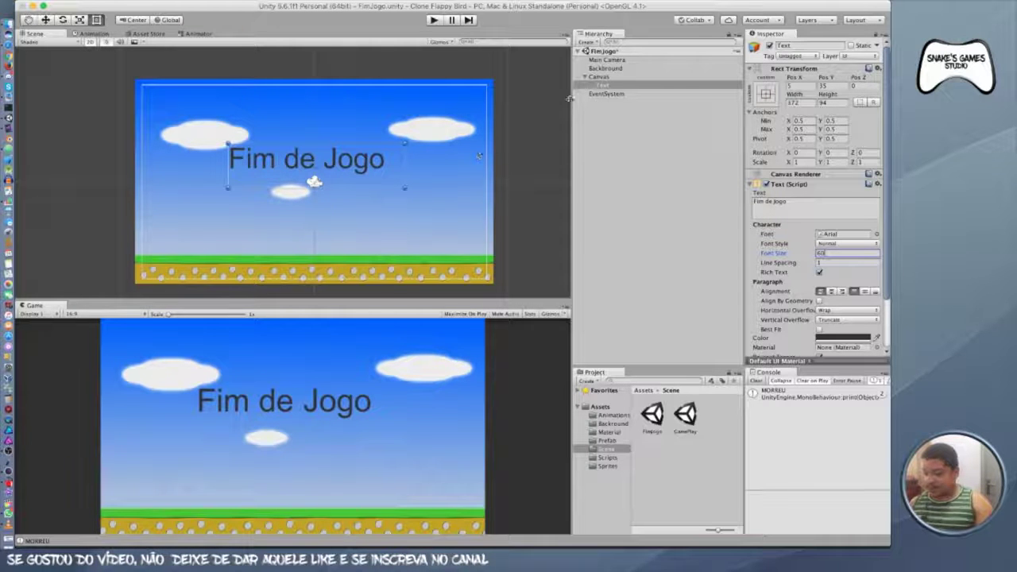
- Change the text to 'FIM DE JOGO', widen its box, make it bold, and save
{"action": "left_click_drag", "start_coordinate": [753, 202], "coordinate": [787, 201]}
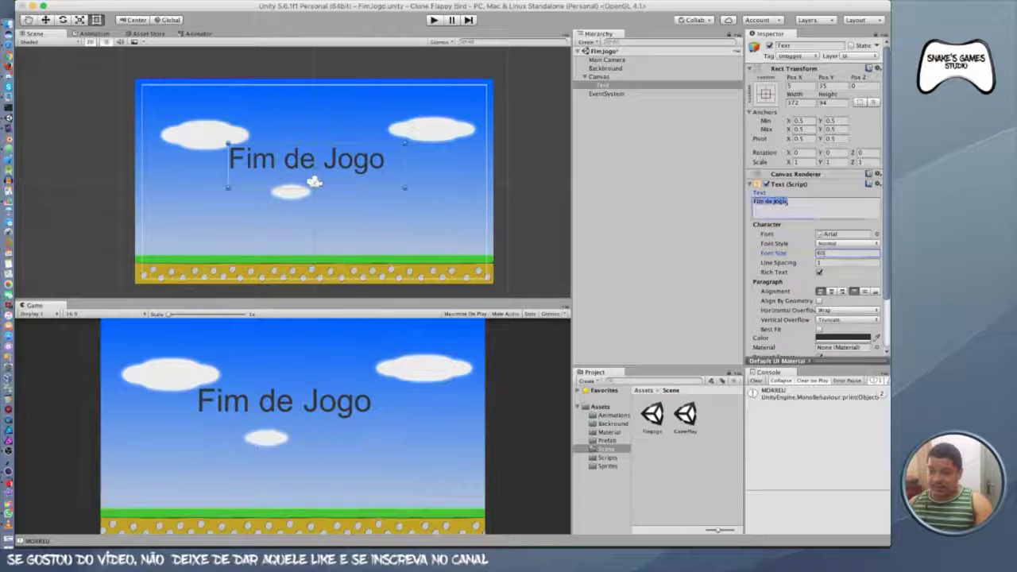
{"action": "type", "text": "FIM DE JIOG"}
{"action": "key", "text": "BackSpace"}
{"action": "key", "text": "BackSpace"}
{"action": "key", "text": "BackSpace"}
{"action": "type", "text": "OGO"}
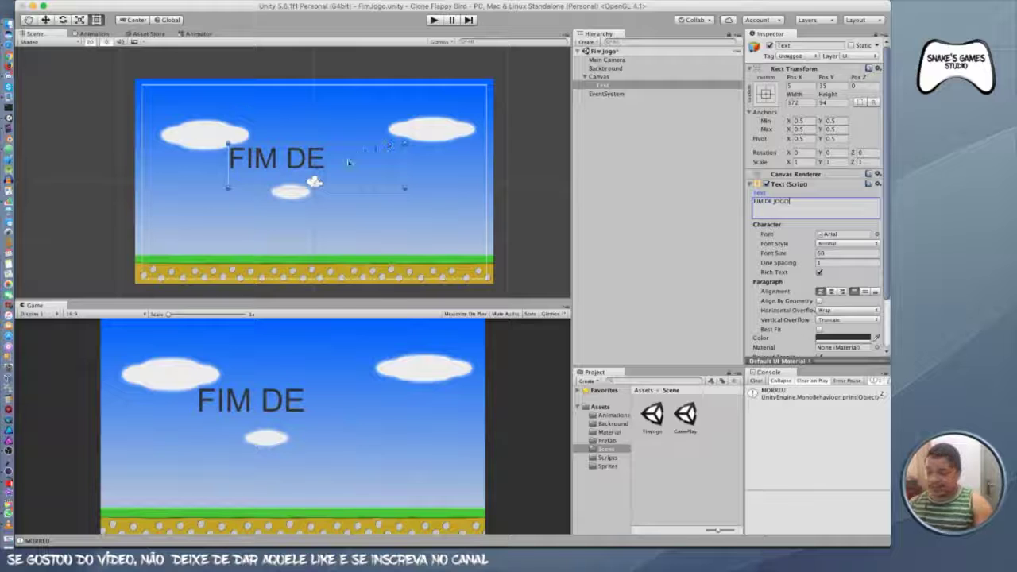
{"action": "left_click_drag", "start_coordinate": [406, 163], "coordinate": [419, 162]}
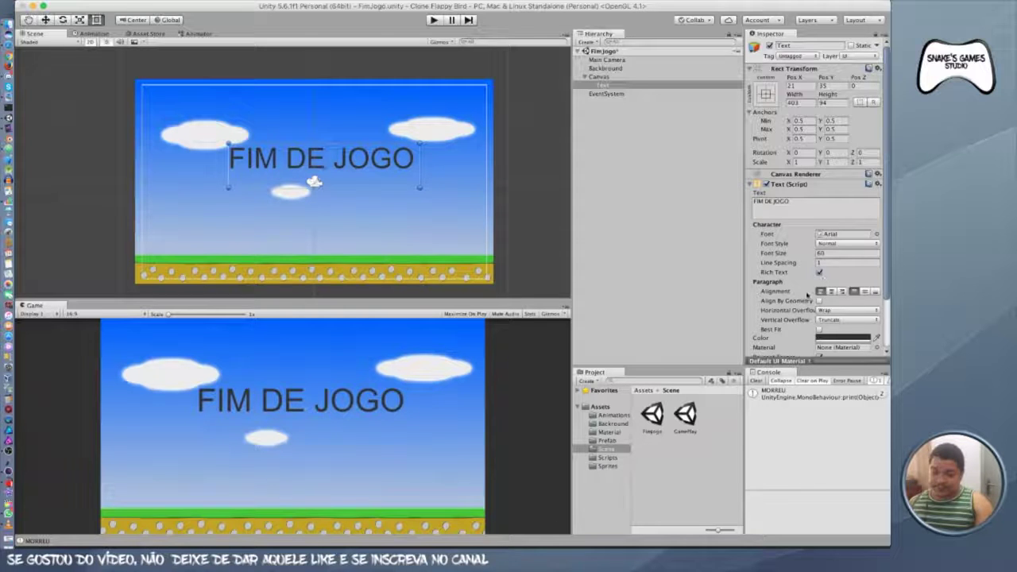
{"action": "scroll", "coordinate": [807, 295], "scroll_direction": "down", "scroll_amount": 3}
{"action": "left_click", "coordinate": [832, 199]}
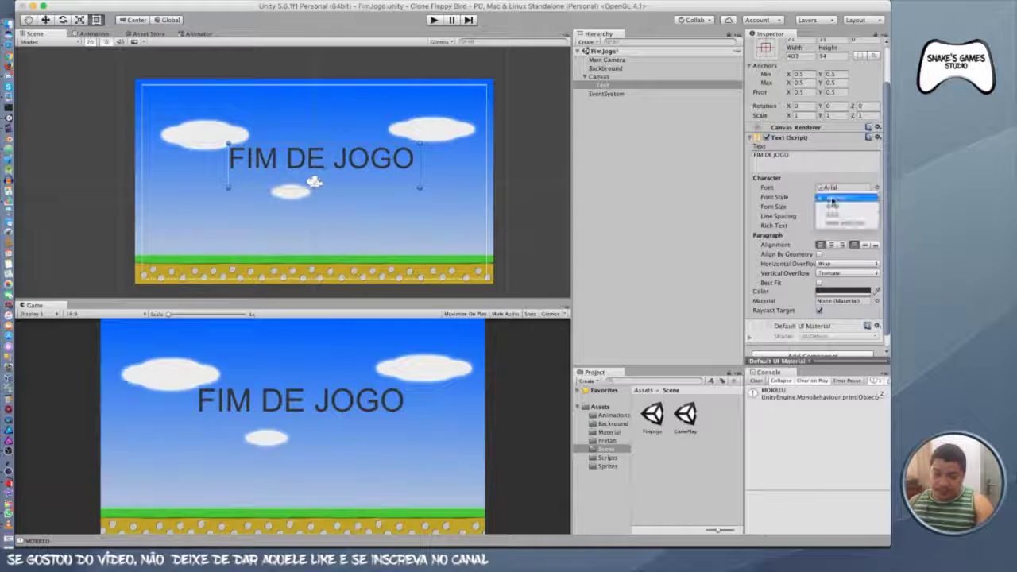
{"action": "left_click", "coordinate": [831, 205]}
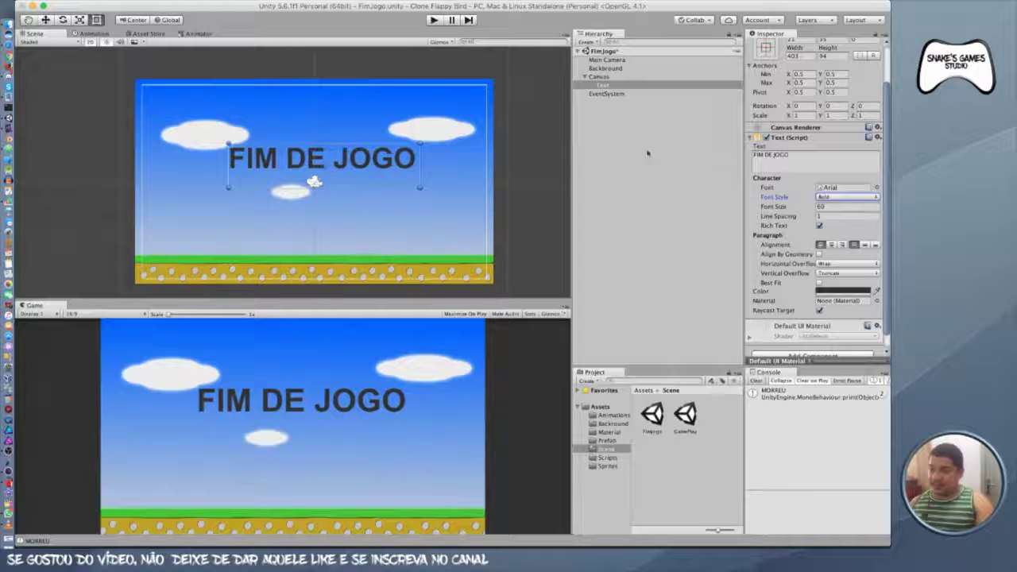
{"action": "key", "text": "super+s"}
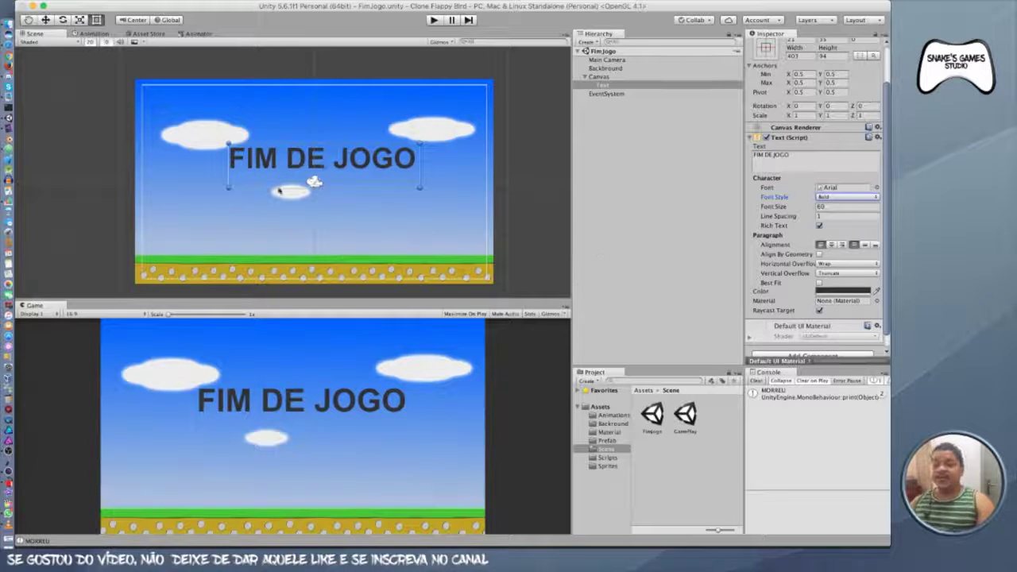
{"action": "left_click", "coordinate": [65, 6]}
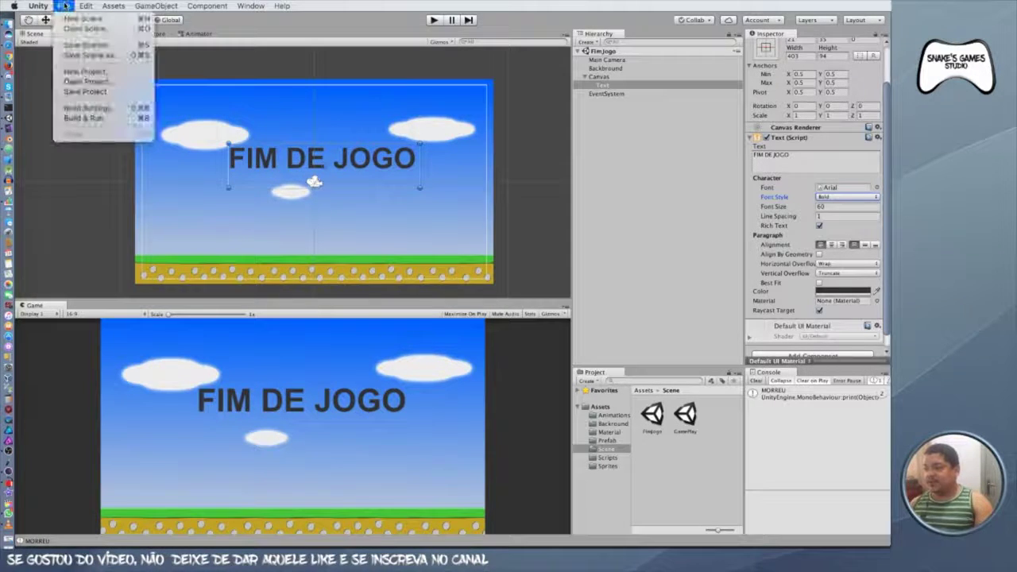
- Add GamePlay as scene 0 and FimJogo as scene 1 in Build Settings, then close it
{"action": "left_click", "coordinate": [94, 108]}
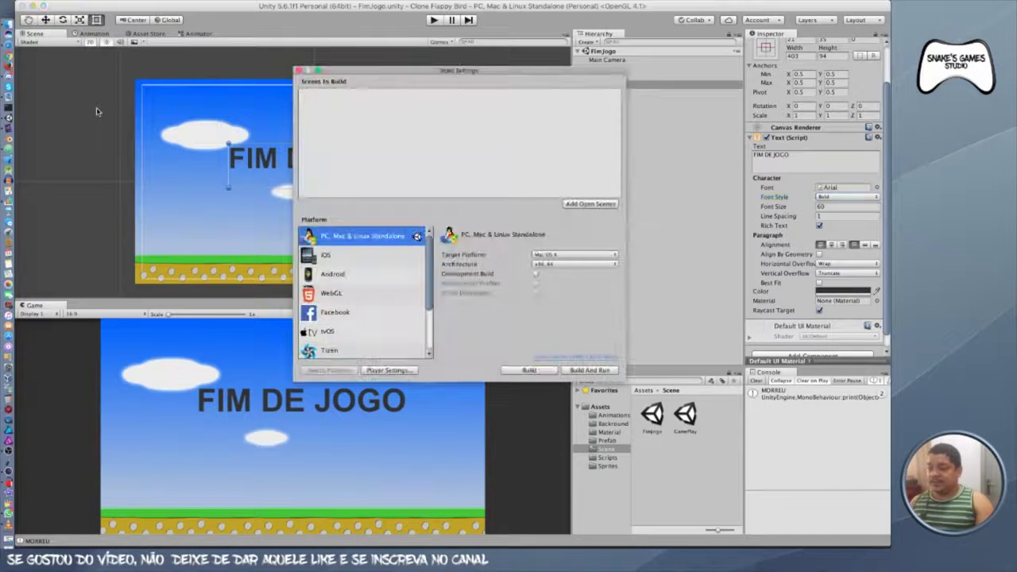
{"action": "left_click_drag", "start_coordinate": [393, 74], "coordinate": [252, 95]}
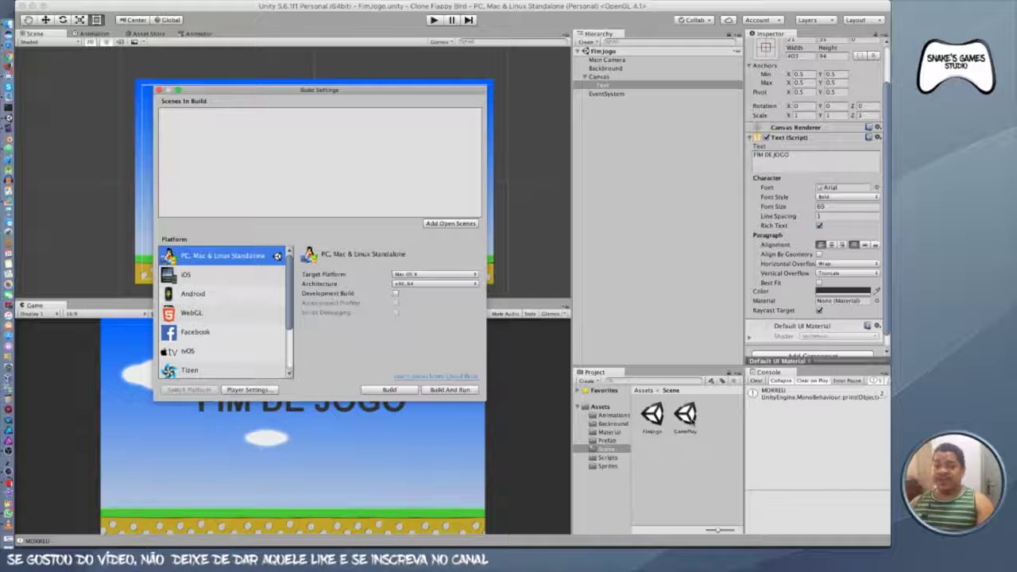
{"action": "left_click_drag", "start_coordinate": [684, 413], "coordinate": [380, 240]}
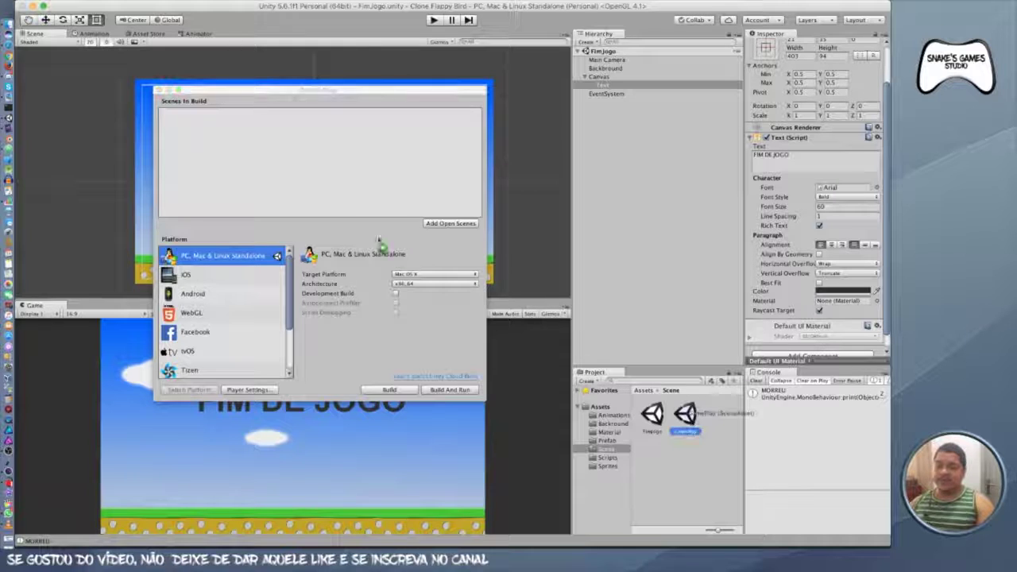
{"action": "left_click_drag", "start_coordinate": [379, 240], "coordinate": [365, 164]}
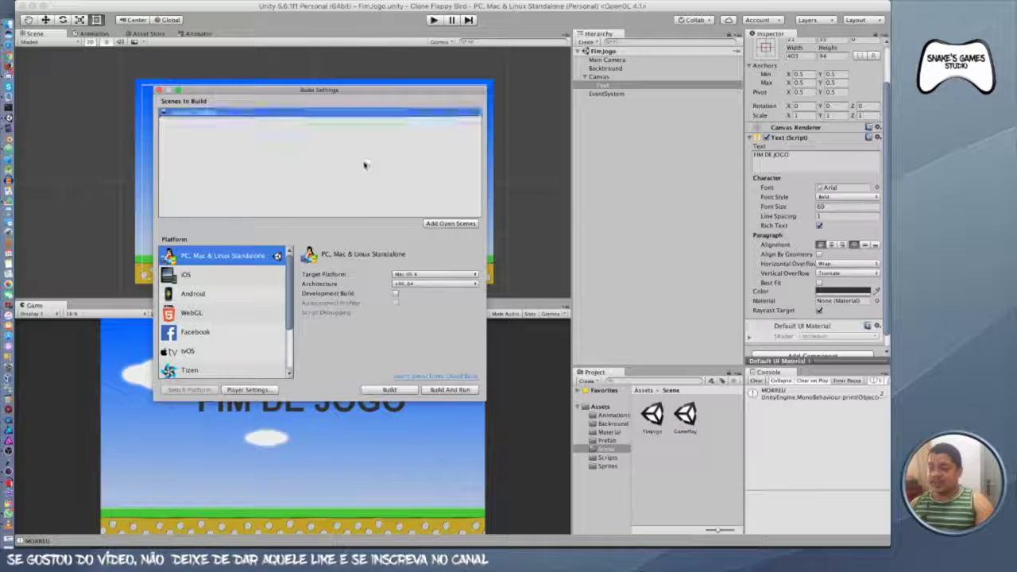
{"action": "left_click_drag", "start_coordinate": [652, 414], "coordinate": [348, 184]}
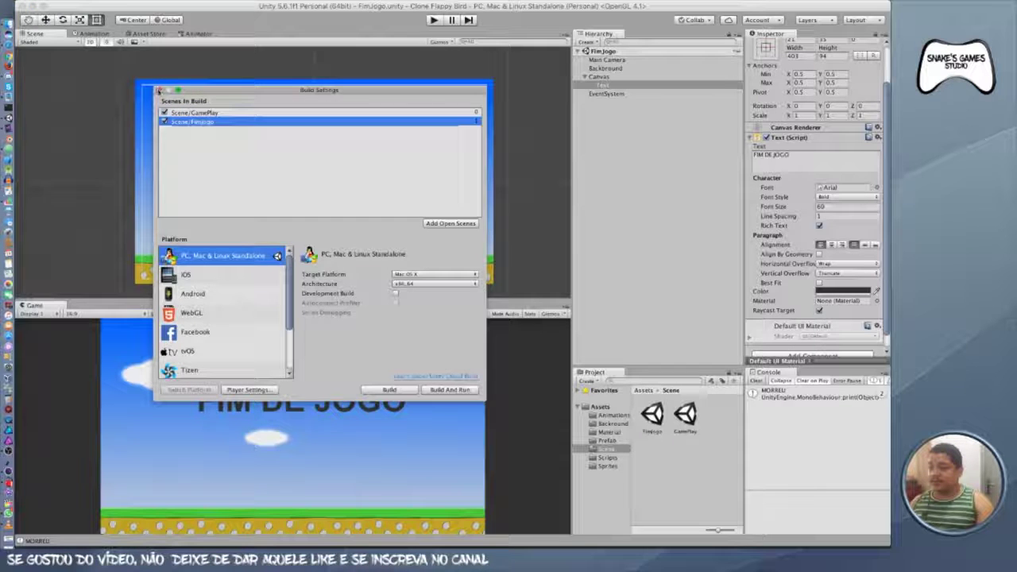
{"action": "left_click", "coordinate": [160, 91]}
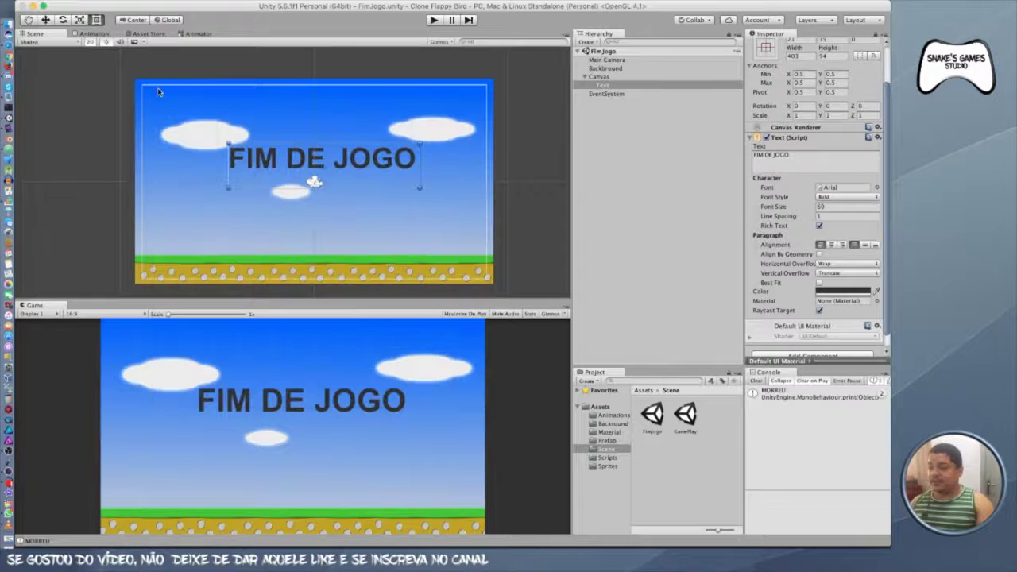
- Reopen the GamePlay scene and open Passarinho.cs at the line 25 collision check
{"action": "double_click", "coordinate": [685, 414]}
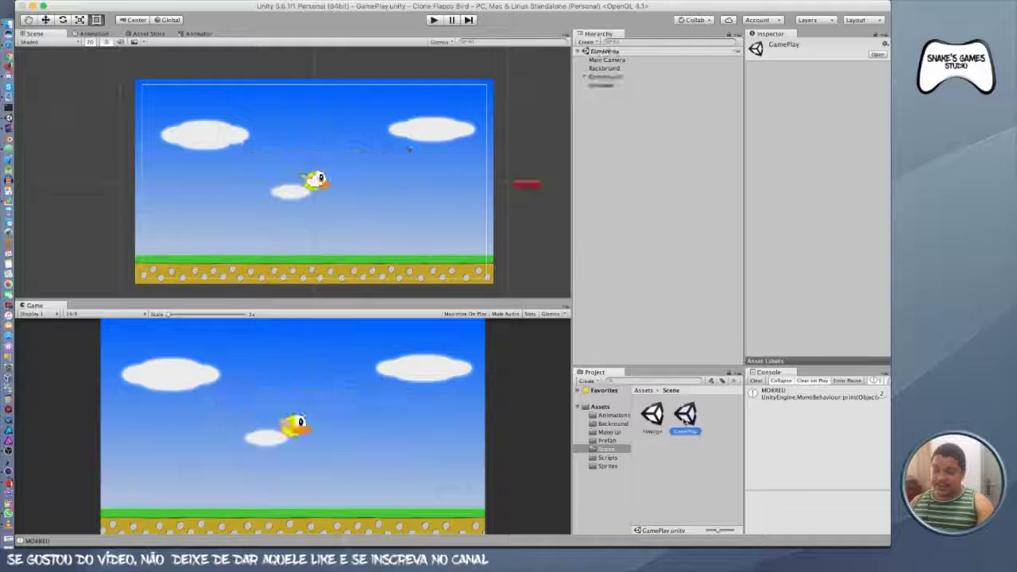
{"action": "left_click", "coordinate": [608, 458]}
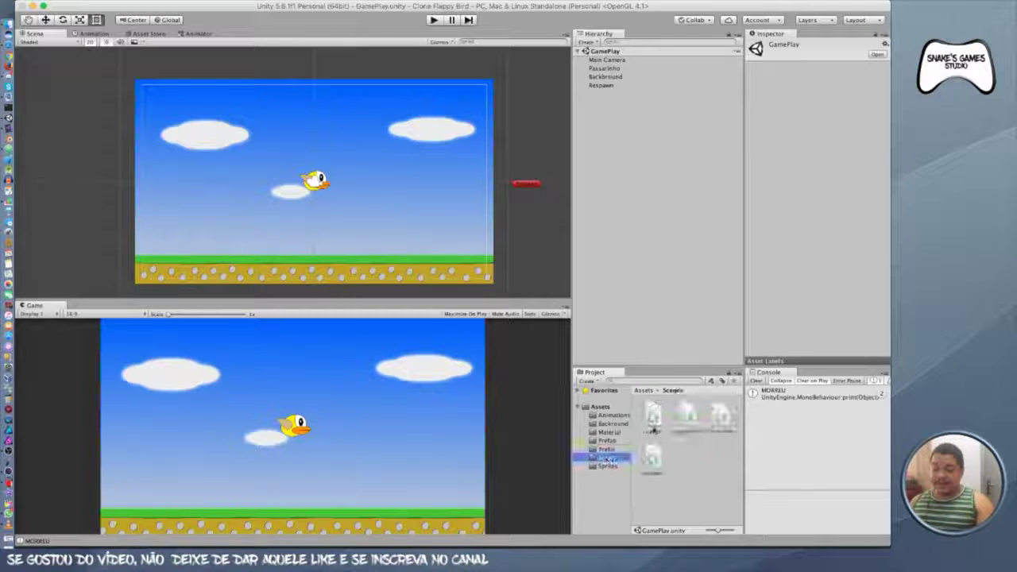
{"action": "double_click", "coordinate": [718, 419]}
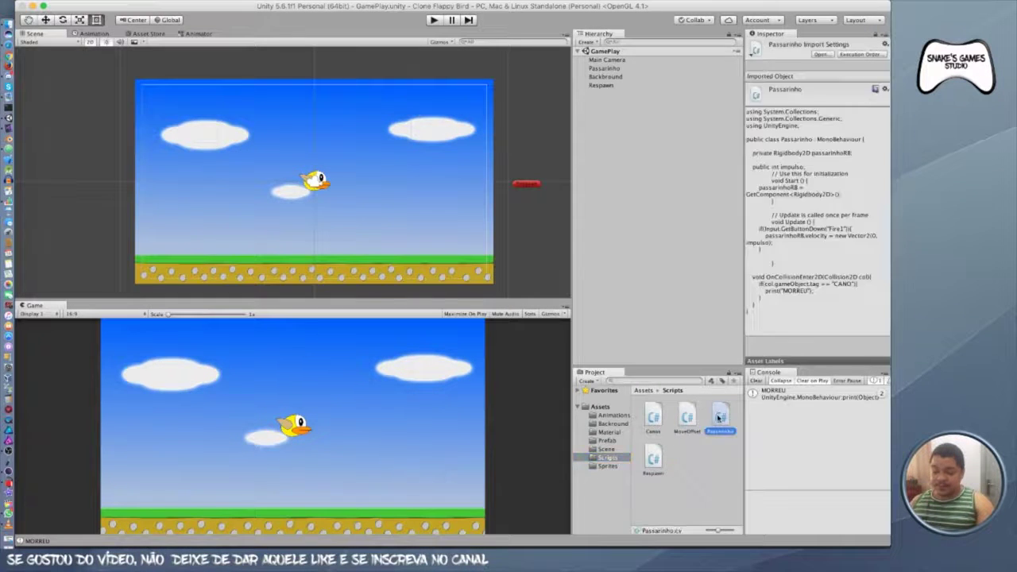
{"action": "left_click", "coordinate": [181, 256]}
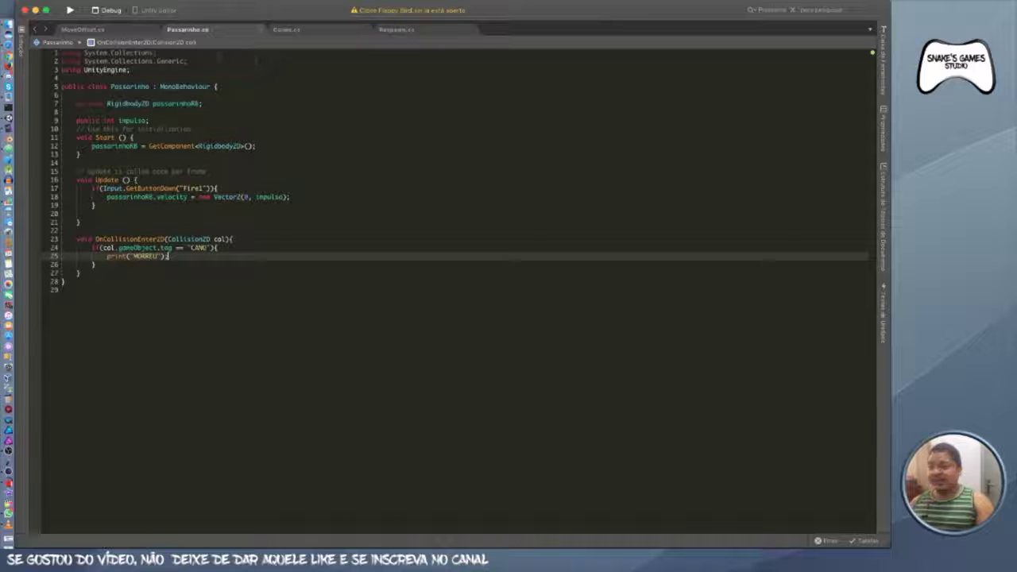
- Add 'using UnityEngine.SceneManagement;' to the script's imports
{"action": "left_click", "coordinate": [216, 60]}
{"action": "type", "text": "us"}
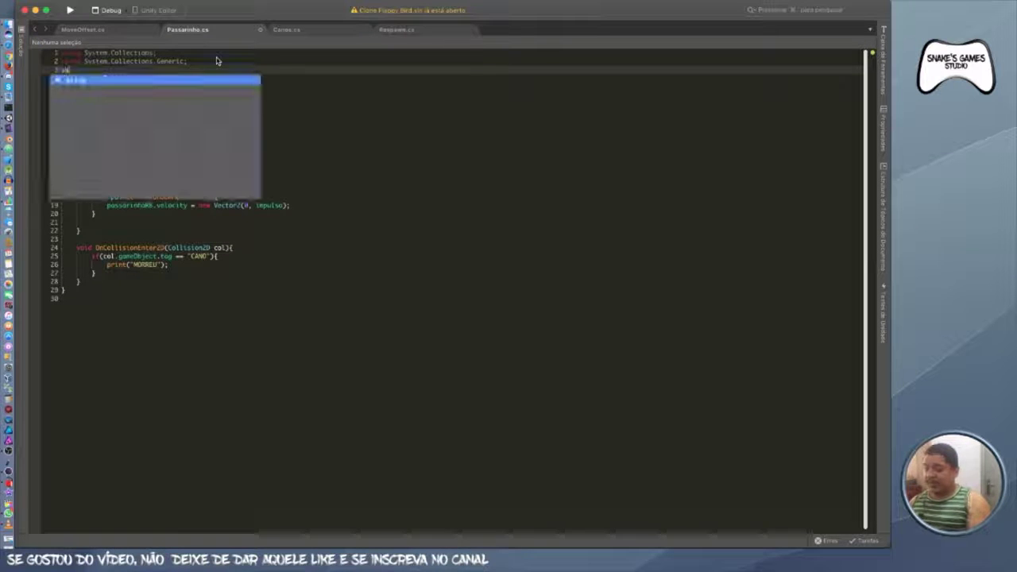
{"action": "type", "text": "ing Uni"}
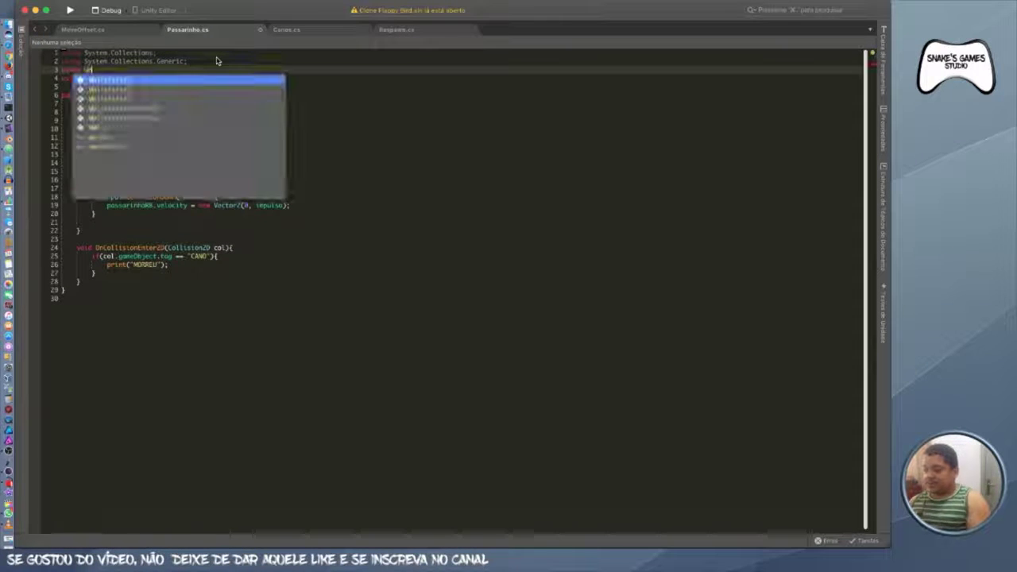
{"action": "key", "text": "Down"}
{"action": "key", "text": "Down"}
{"action": "key", "text": "Return"}
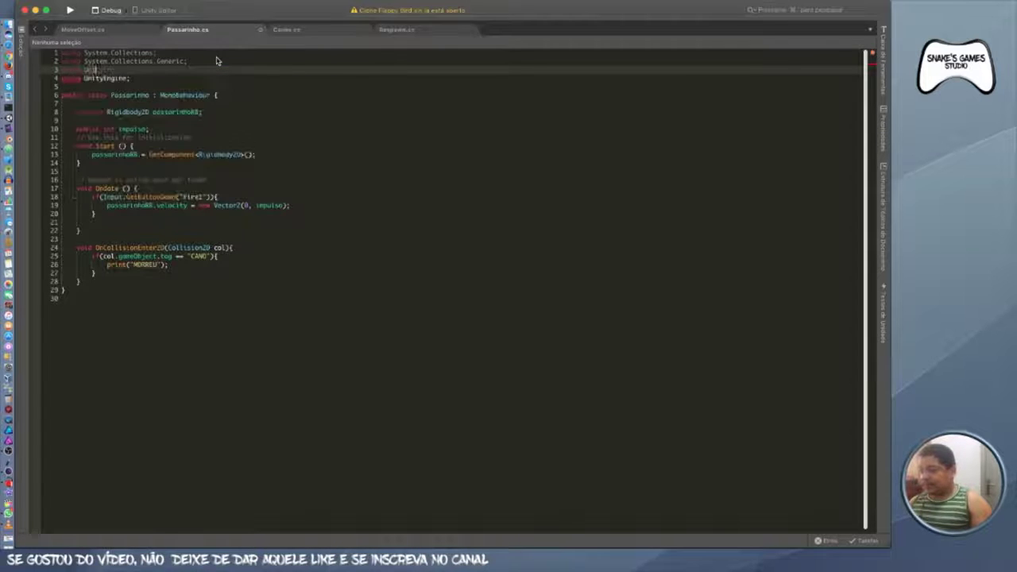
{"action": "type", "text": "tyEngine.S"}
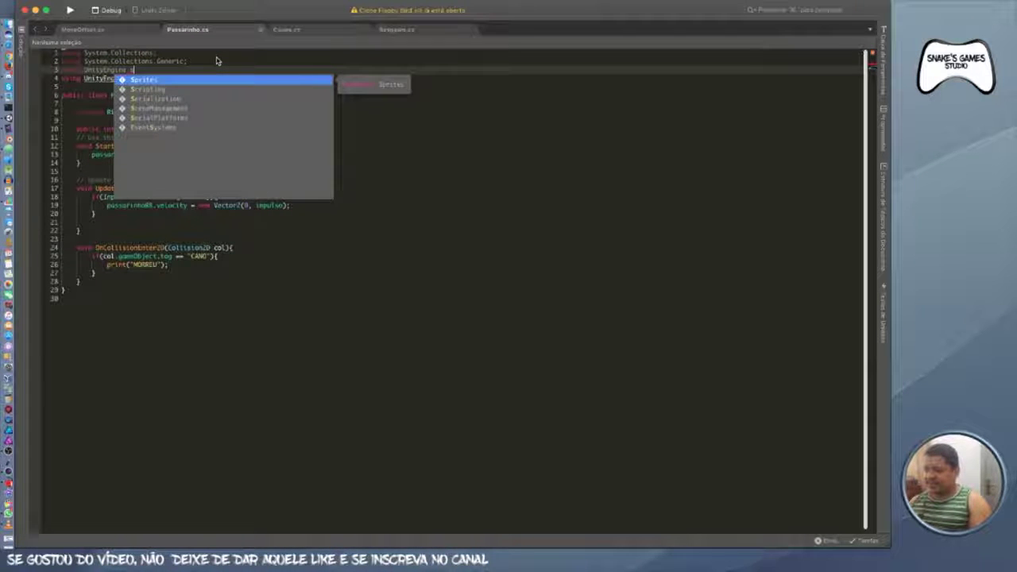
{"action": "key", "text": "Down"}
{"action": "key", "text": "Down"}
{"action": "key", "text": "Down"}
{"action": "key", "text": "Down"}
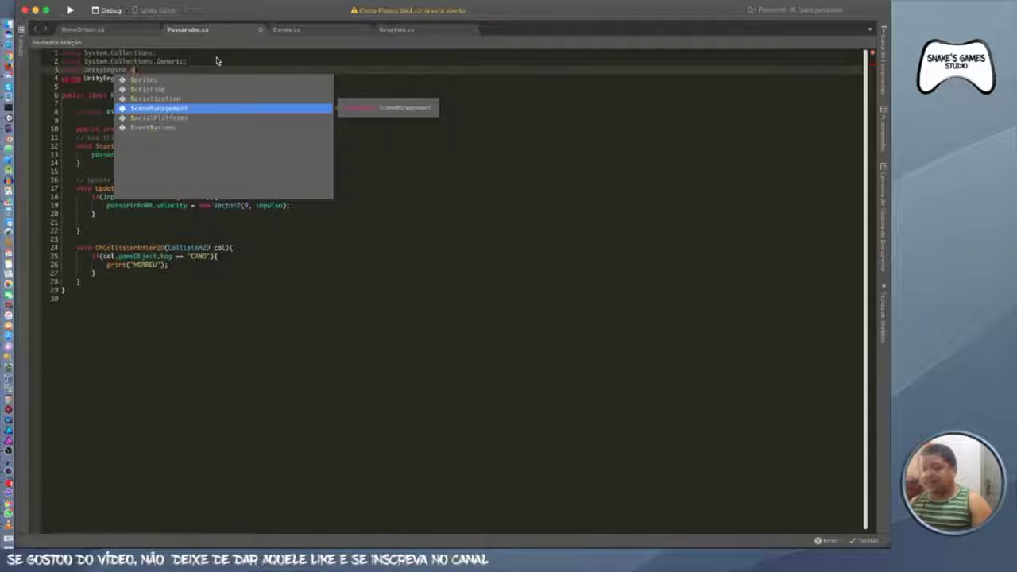
{"action": "key", "text": "Return"}
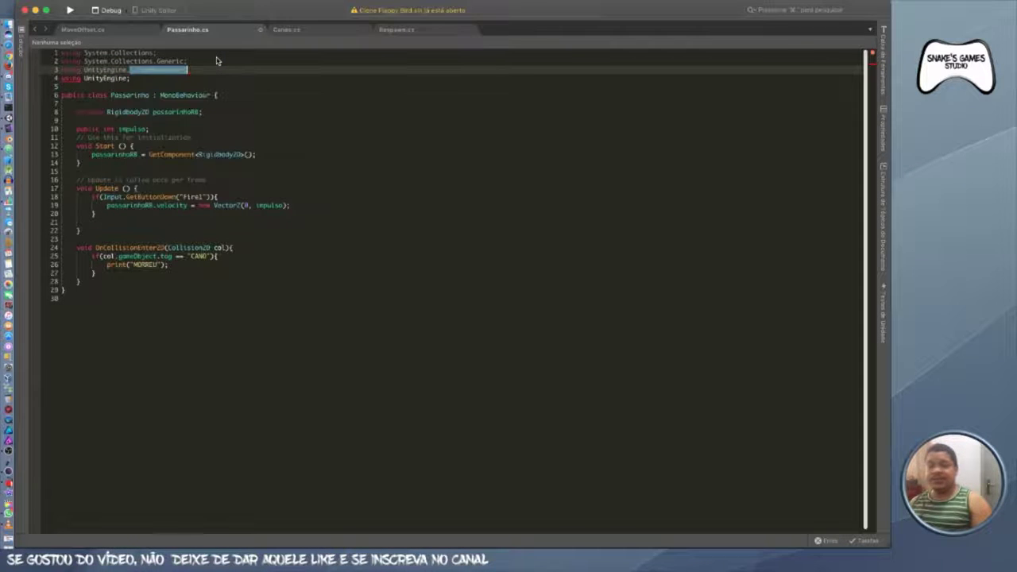
{"action": "type", "text": ";"}
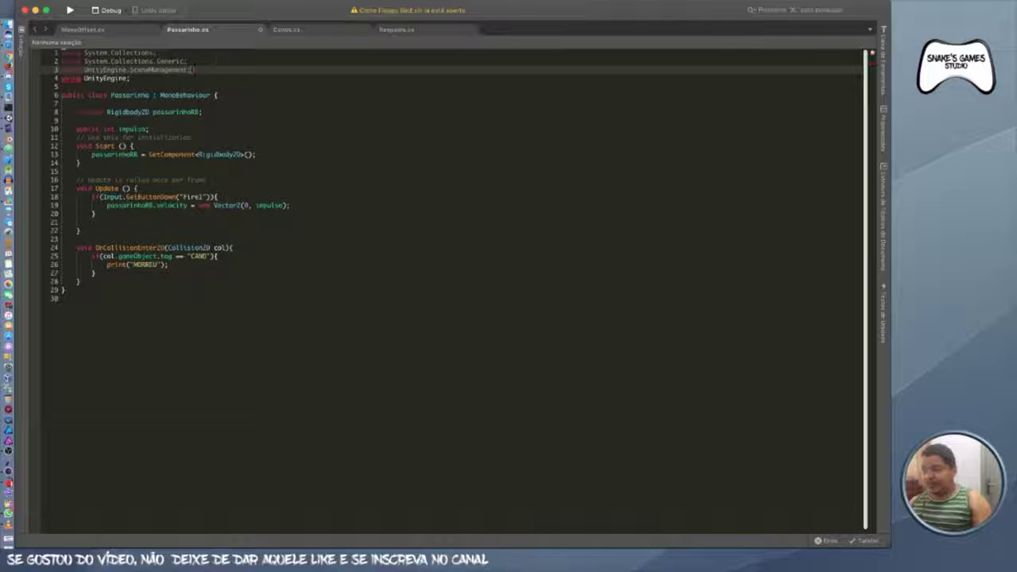
- Replace the MORREU print with SceneManager.LoadScene("FimJogo") and return to Unity
{"action": "left_click", "coordinate": [168, 264]}
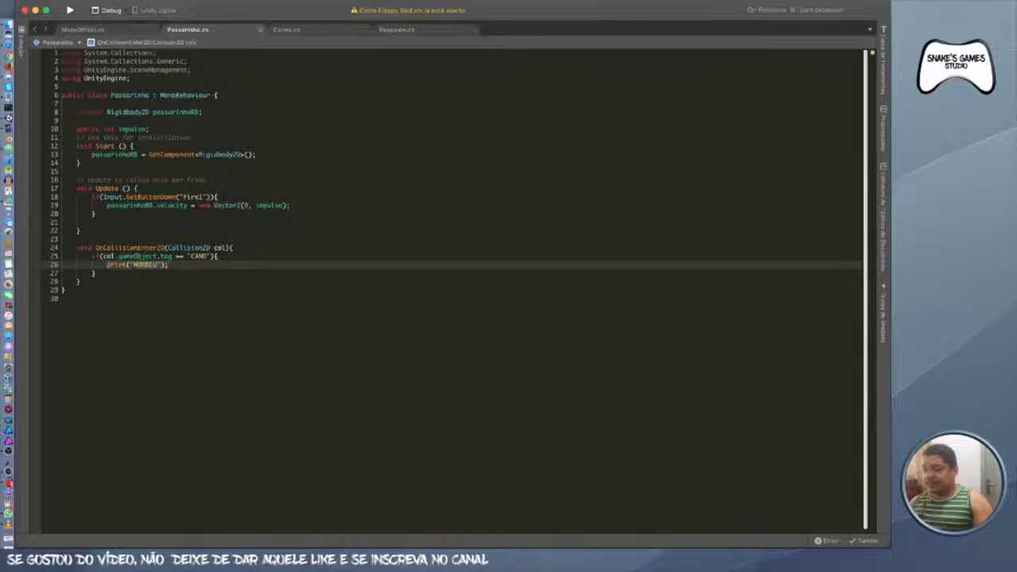
{"action": "key", "text": "super+BackSpace"}
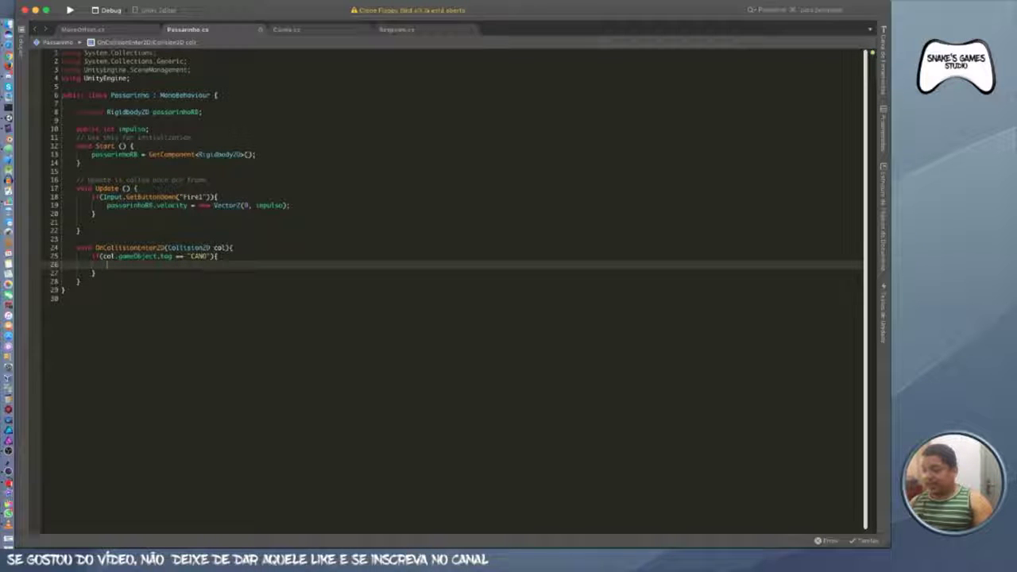
{"action": "type", "text": "scen"}
{"action": "key", "text": "Down"}
{"action": "key", "text": "Return"}
{"action": "type", "text": "."}
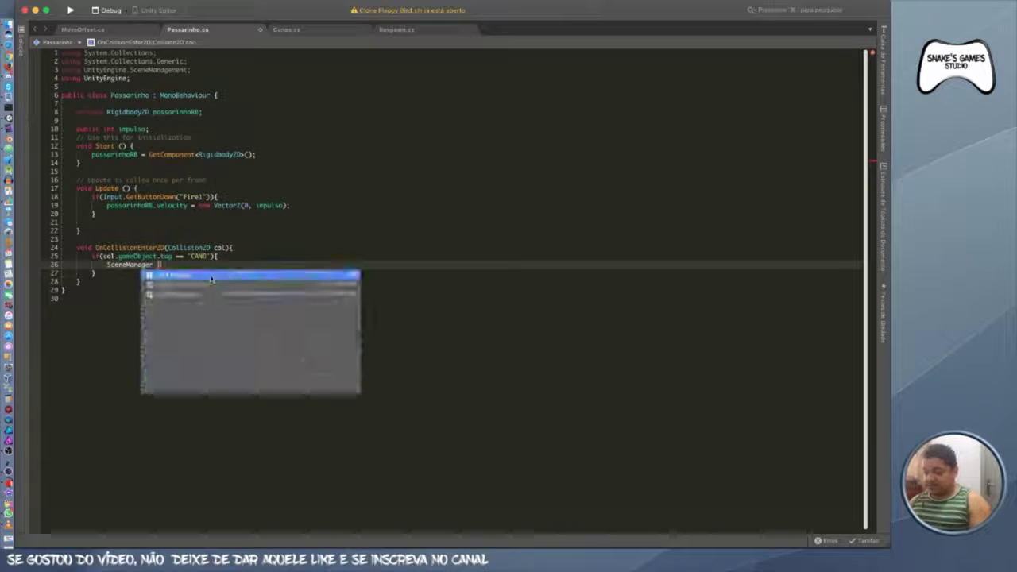
{"action": "type", "text": "lo"}
{"action": "key", "text": "Return"}
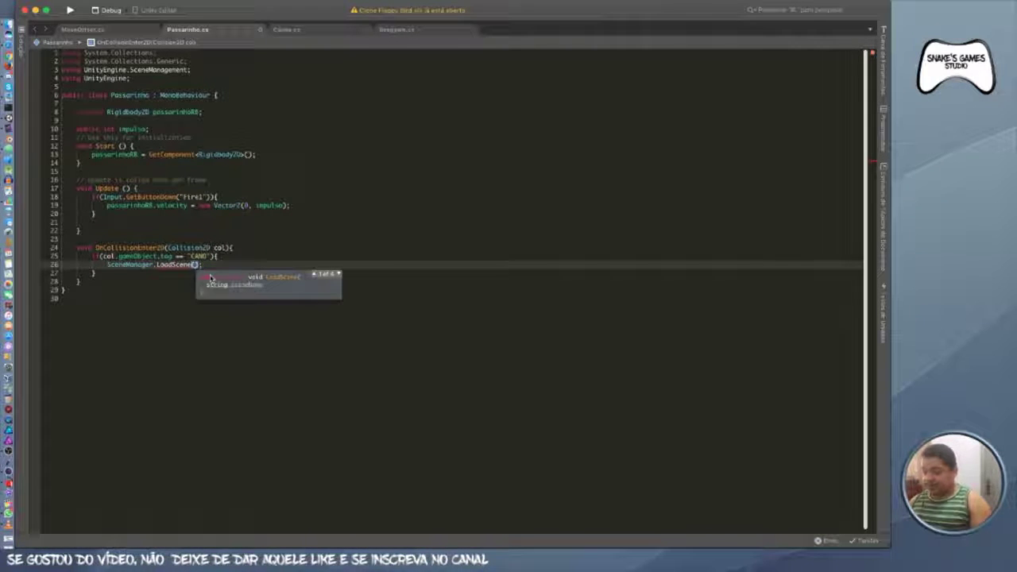
{"action": "type", "text": "\""}
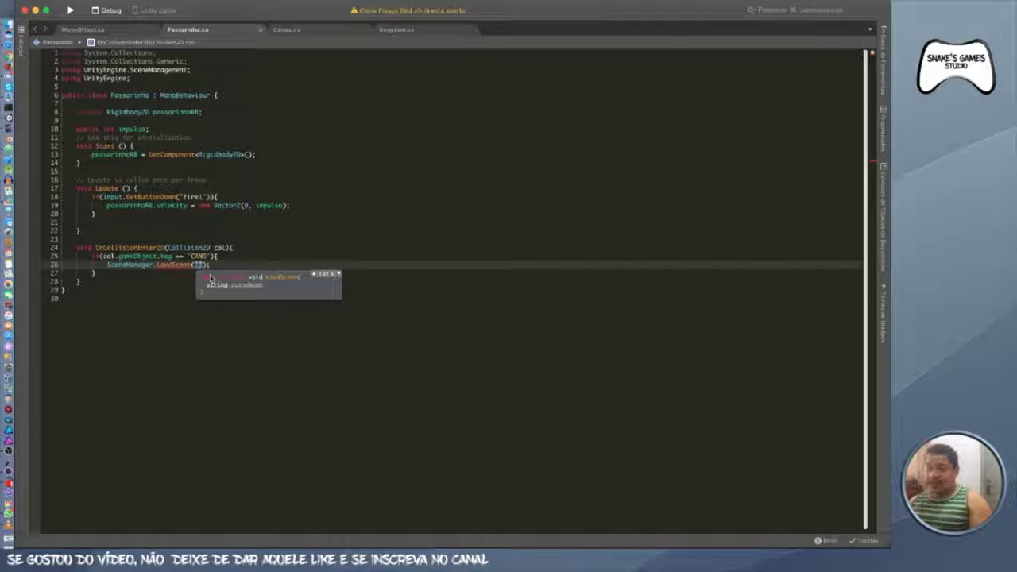
{"action": "type", "text": "FIM"}
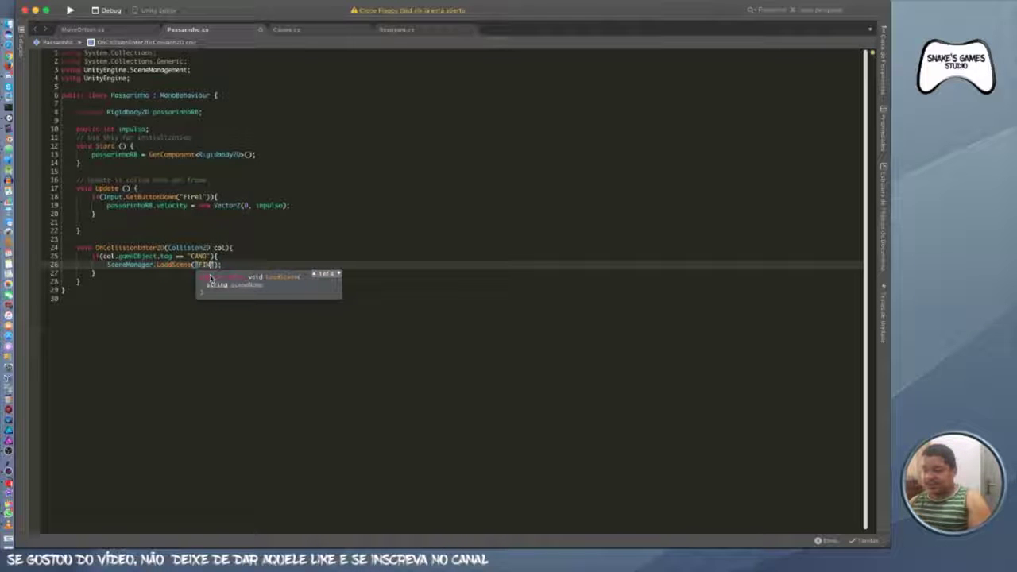
{"action": "type", "text": "M"}
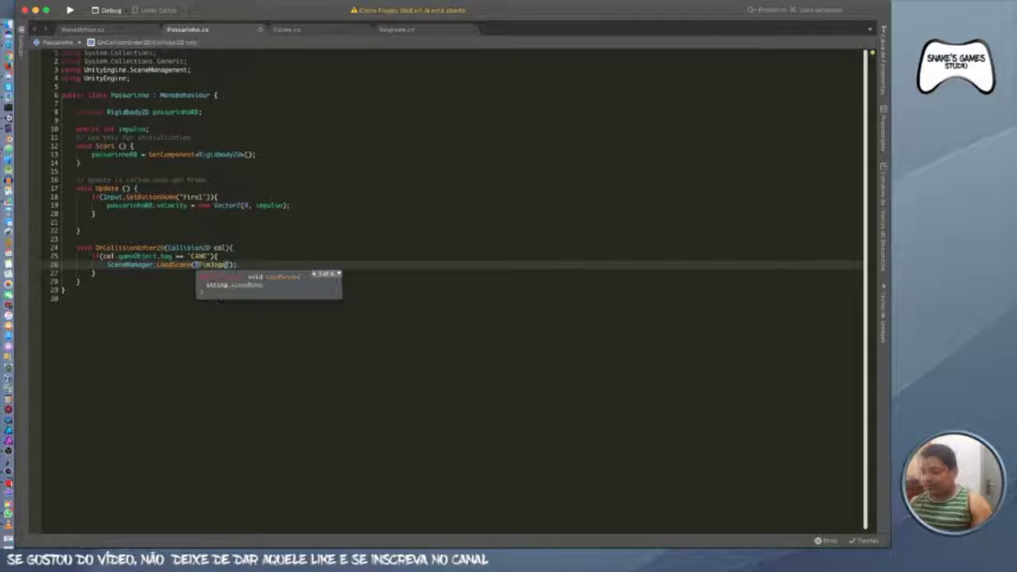
{"action": "left_click", "coordinate": [9, 119]}
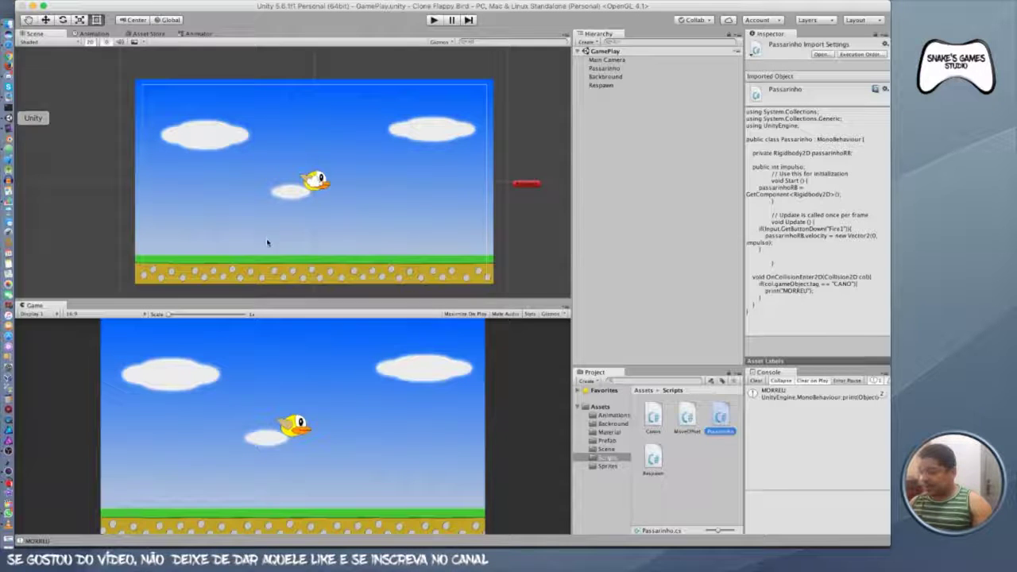
- Check FimJogo is in the Scene folder, let the script recompile, and enter Play mode
{"action": "left_click", "coordinate": [610, 449]}
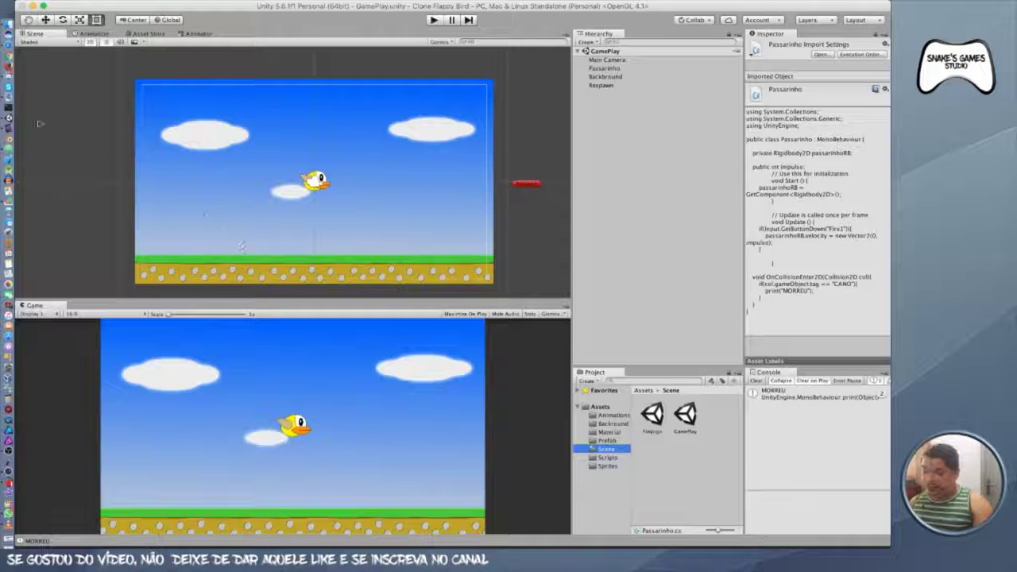
{"action": "left_click", "coordinate": [8, 129]}
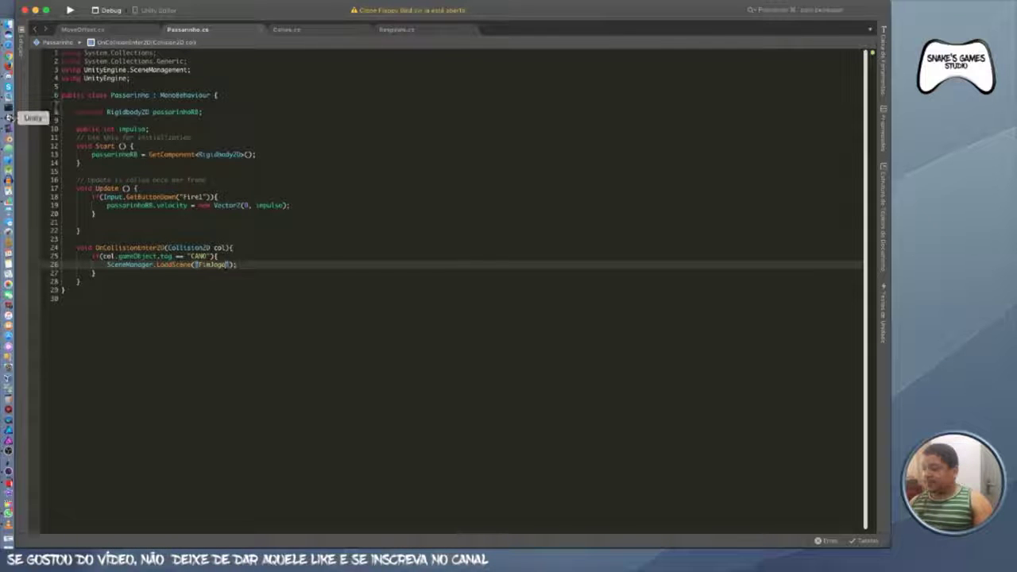
{"action": "left_click", "coordinate": [9, 118]}
{"action": "left_click", "coordinate": [433, 20]}
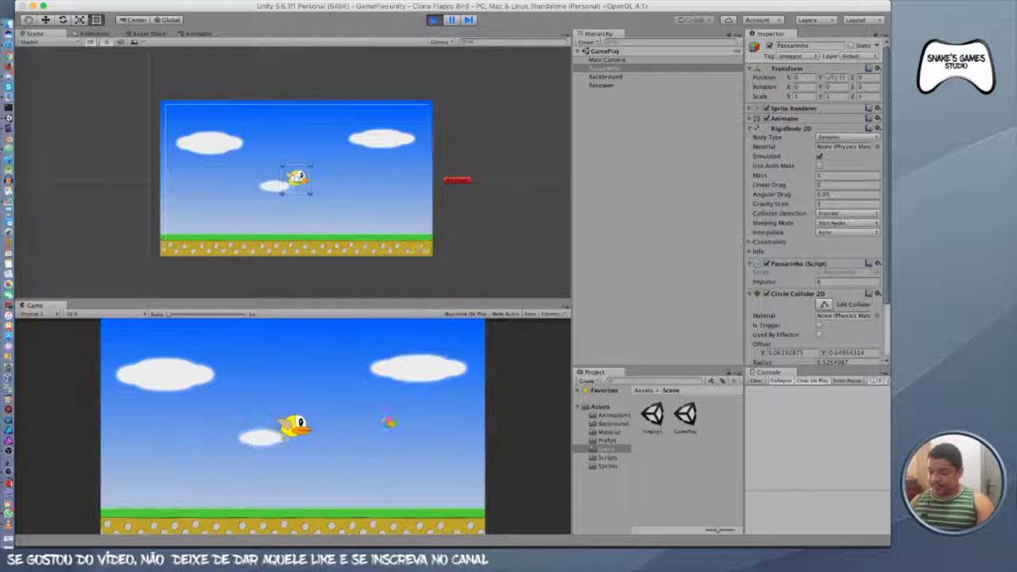
- Flap the bird through a first test run, then stop the game
{"action": "left_click", "coordinate": [390, 423]}
{"action": "left_click", "coordinate": [391, 424]}
{"action": "left_click", "coordinate": [390, 423]}
{"action": "left_click", "coordinate": [391, 424]}
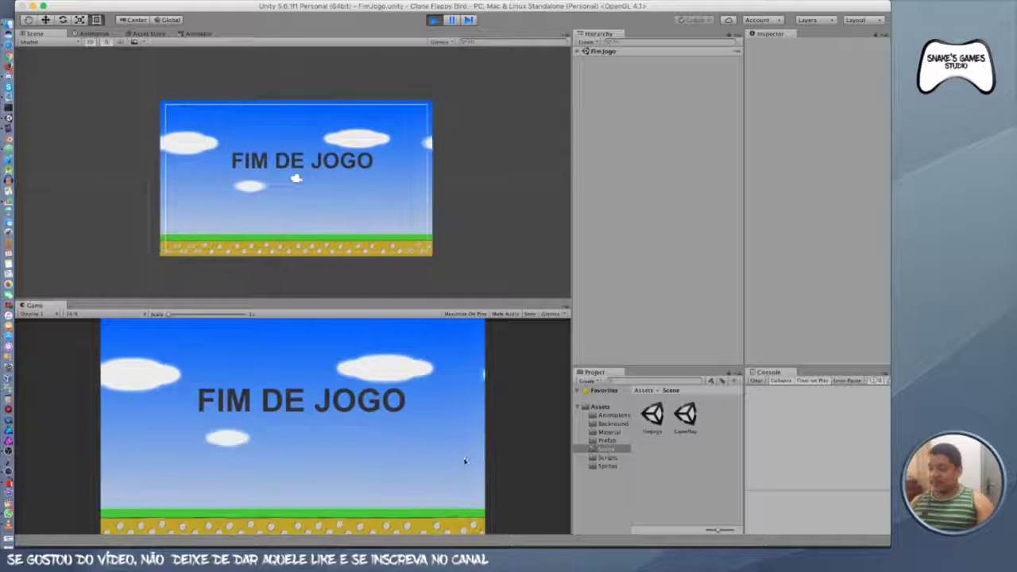
{"action": "key", "text": "ctrl+p"}
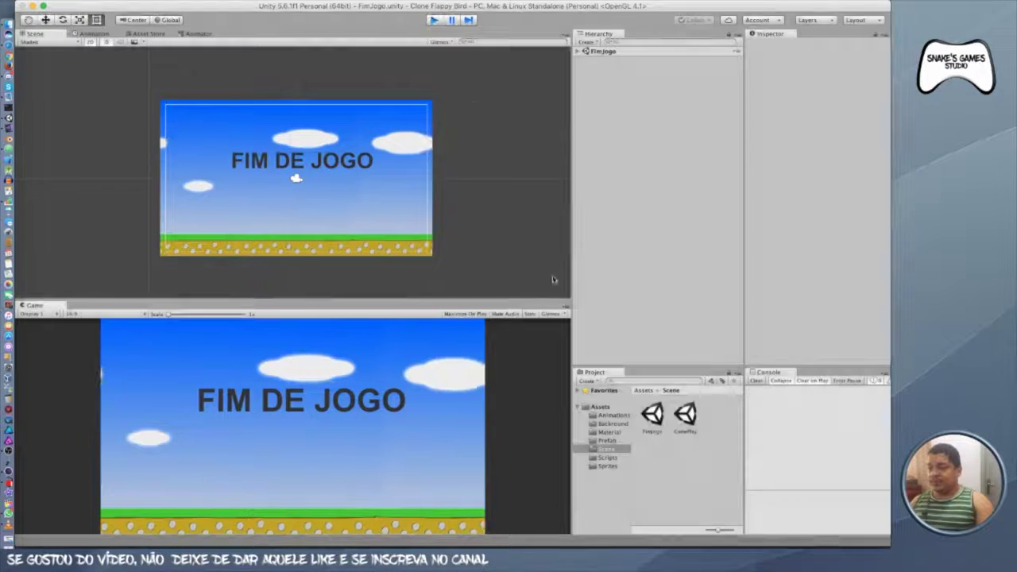
- Replay, crash the bird into a pipe to bring up FIM DE JOGO, then stop playing
{"action": "left_click", "coordinate": [435, 20]}
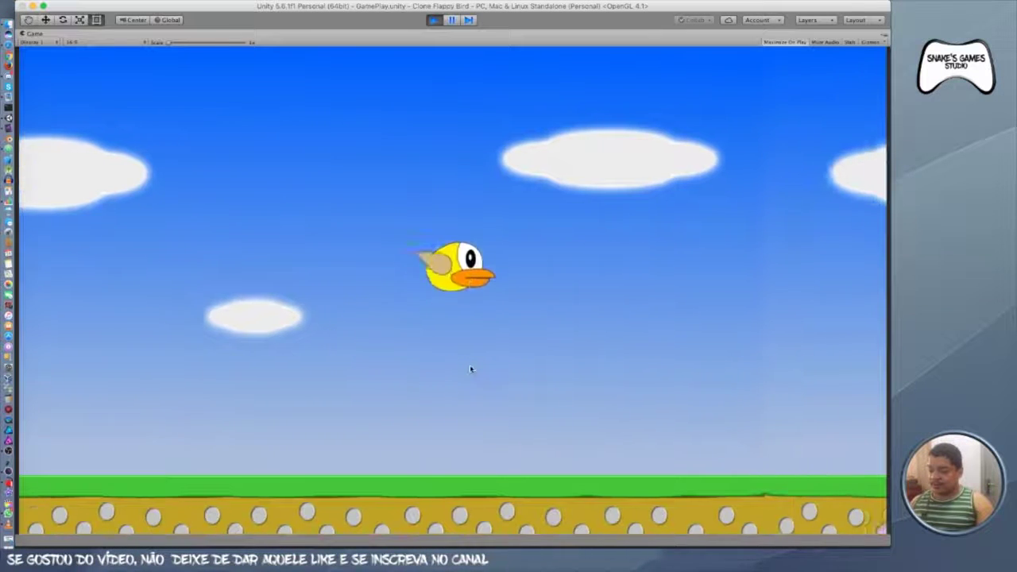
{"action": "left_click", "coordinate": [470, 368]}
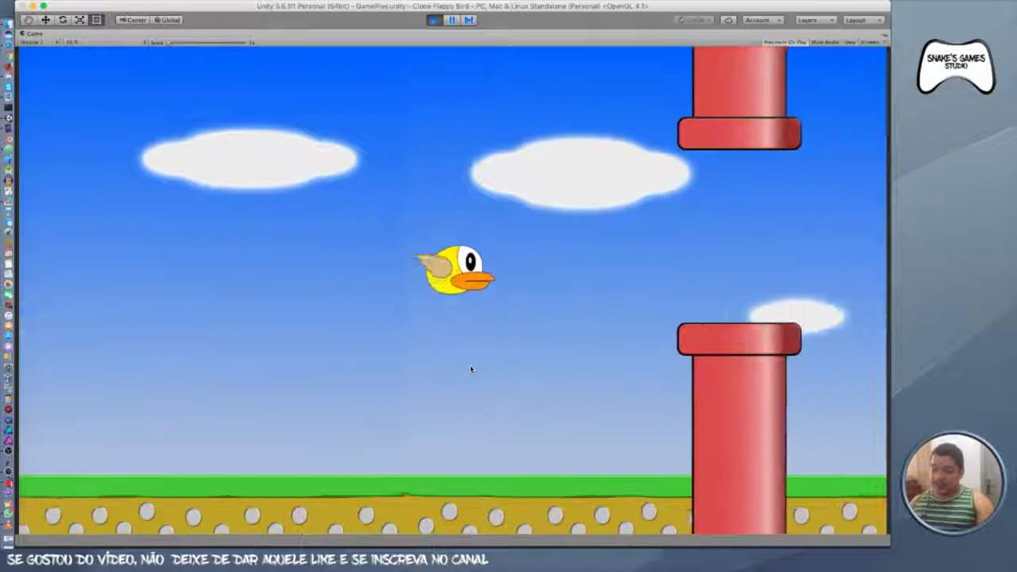
{"action": "left_click", "coordinate": [470, 367]}
{"action": "left_click", "coordinate": [471, 368]}
{"action": "left_click", "coordinate": [470, 368]}
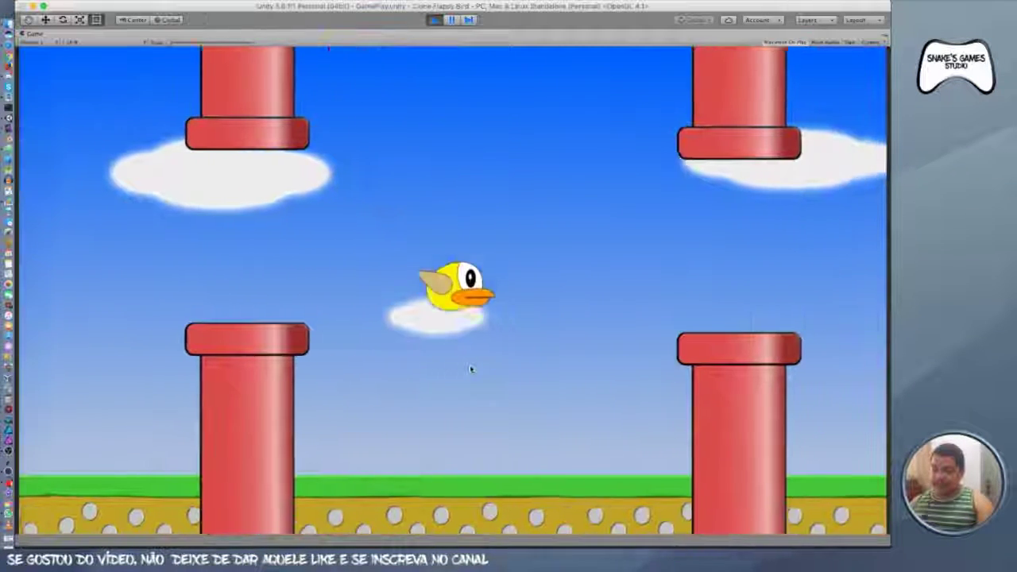
{"action": "left_click", "coordinate": [471, 369]}
{"action": "left_click", "coordinate": [470, 369]}
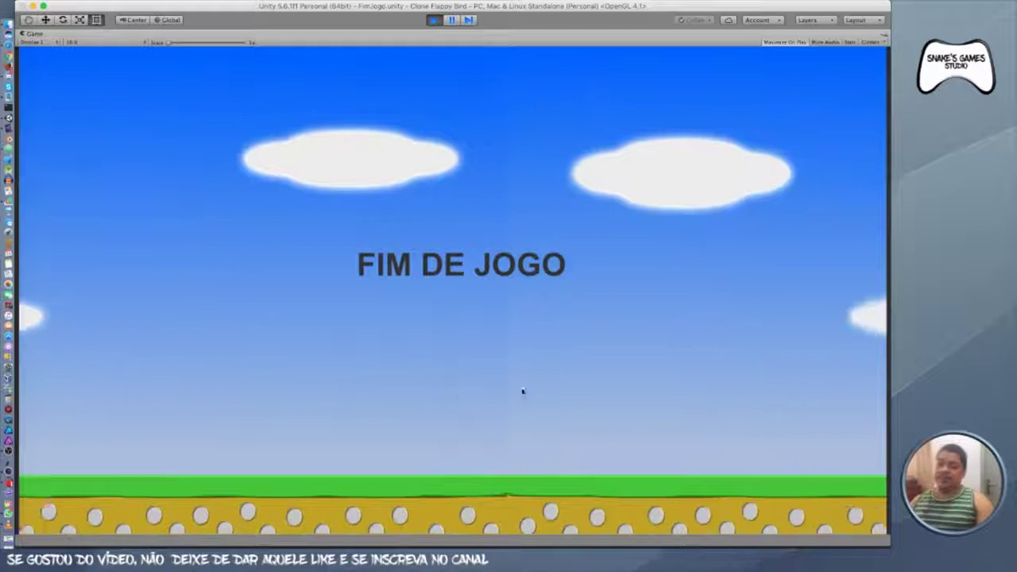
{"action": "left_click", "coordinate": [434, 21]}
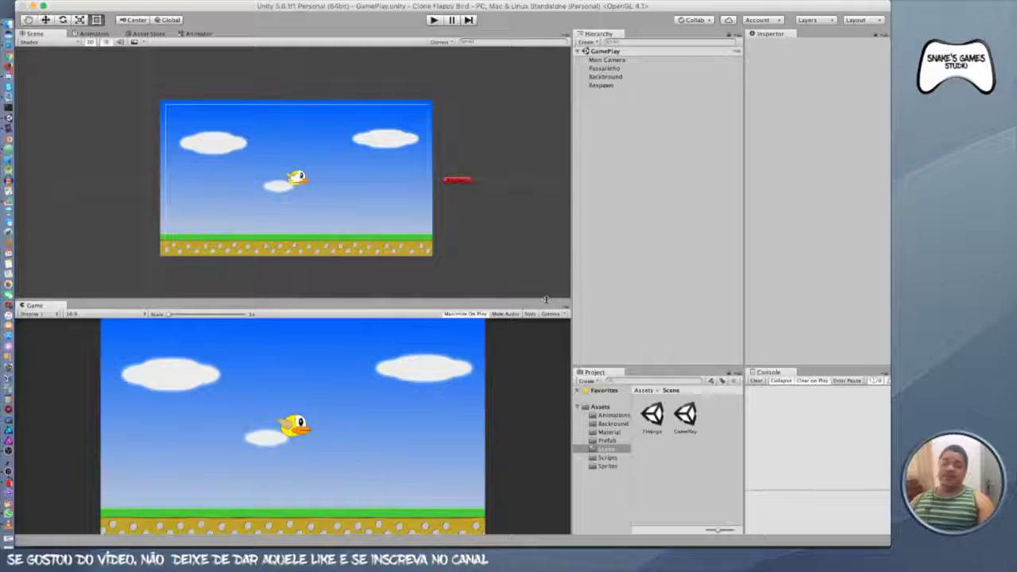